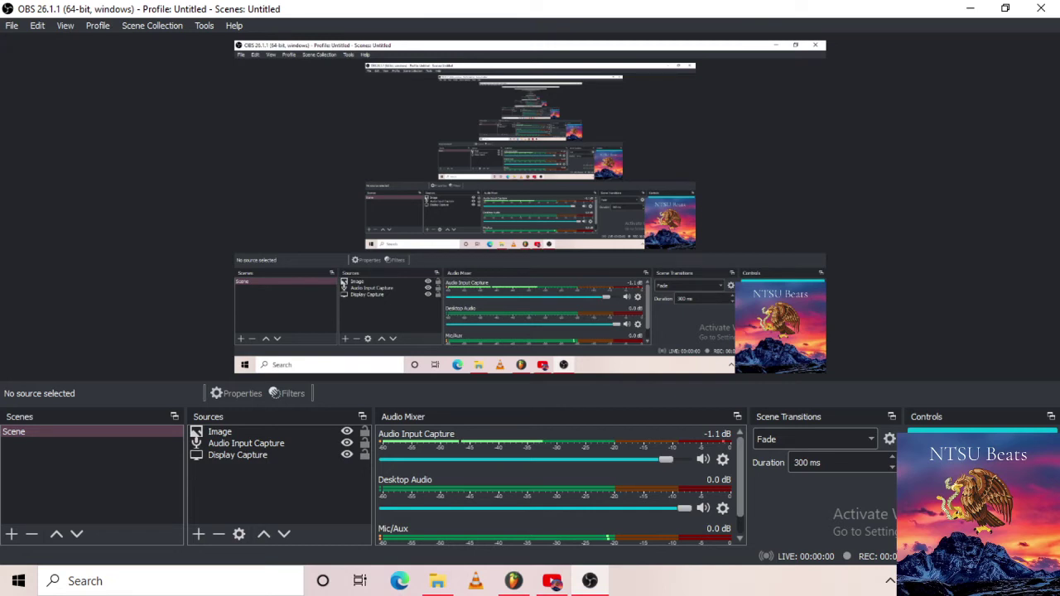
# Switch to FL Studio, widen the Channel rack and place it over the playlist below the audio clips.
pyautogui.click(515, 582)
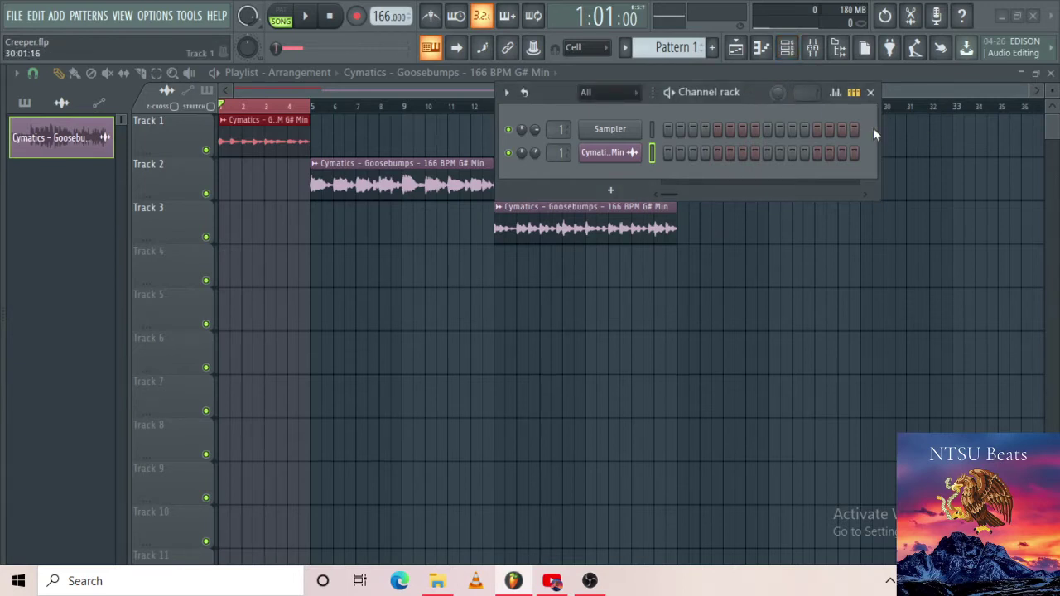
pyautogui.moveTo(880, 125); pyautogui.dragTo(1059, 116)
pyautogui.moveTo(902, 95); pyautogui.dragTo(752, 289)
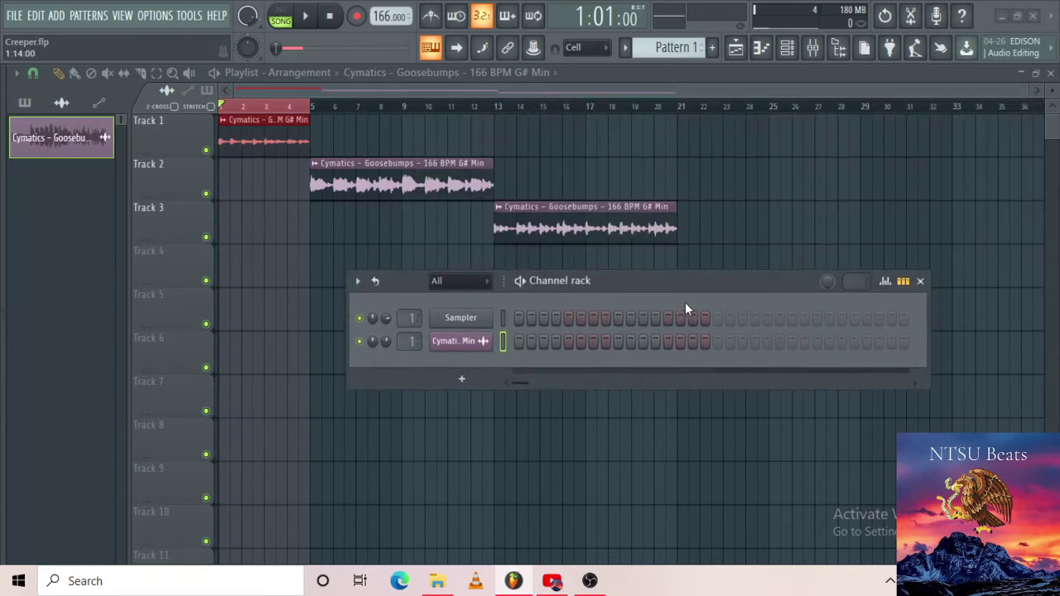
pyautogui.moveTo(657, 291); pyautogui.dragTo(789, 278)
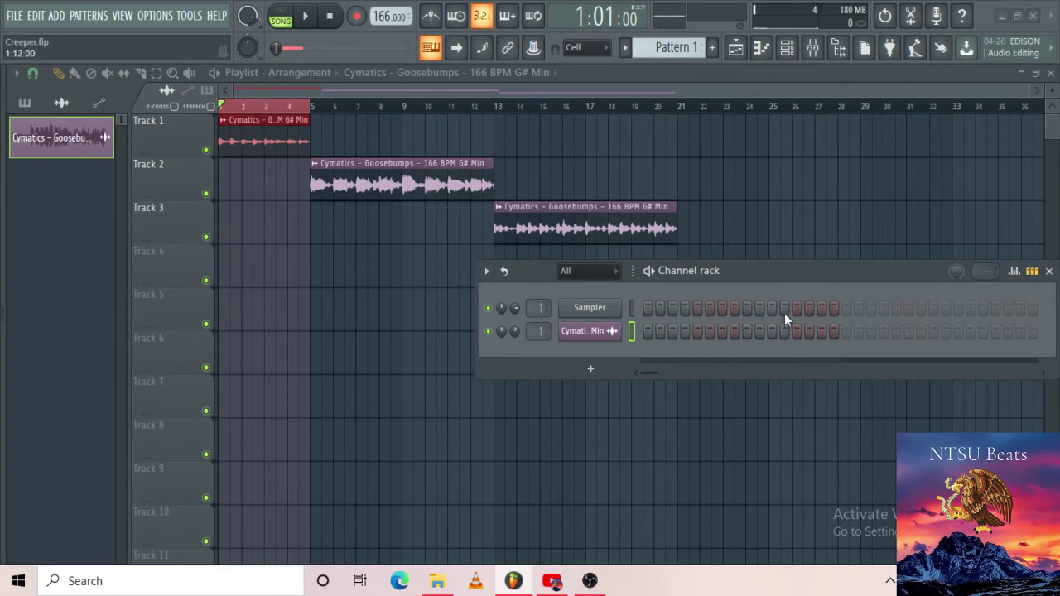
# Toggle the Channel rack's visibility, view the mixer and return to the playlist to look over its three audio clips.
pyautogui.click(788, 50)
pyautogui.click(787, 50)
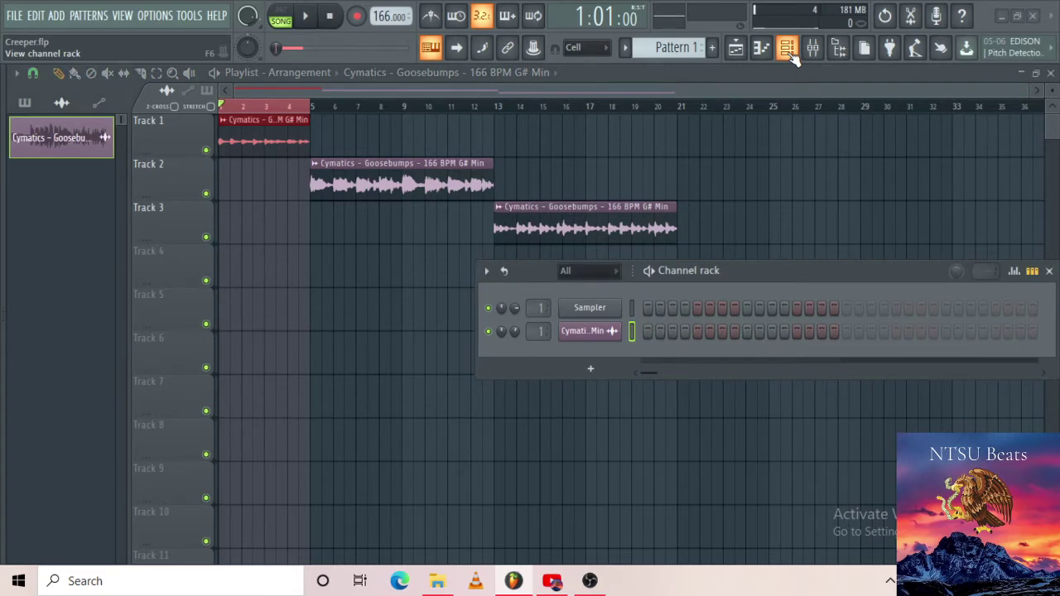
pyautogui.click(812, 49)
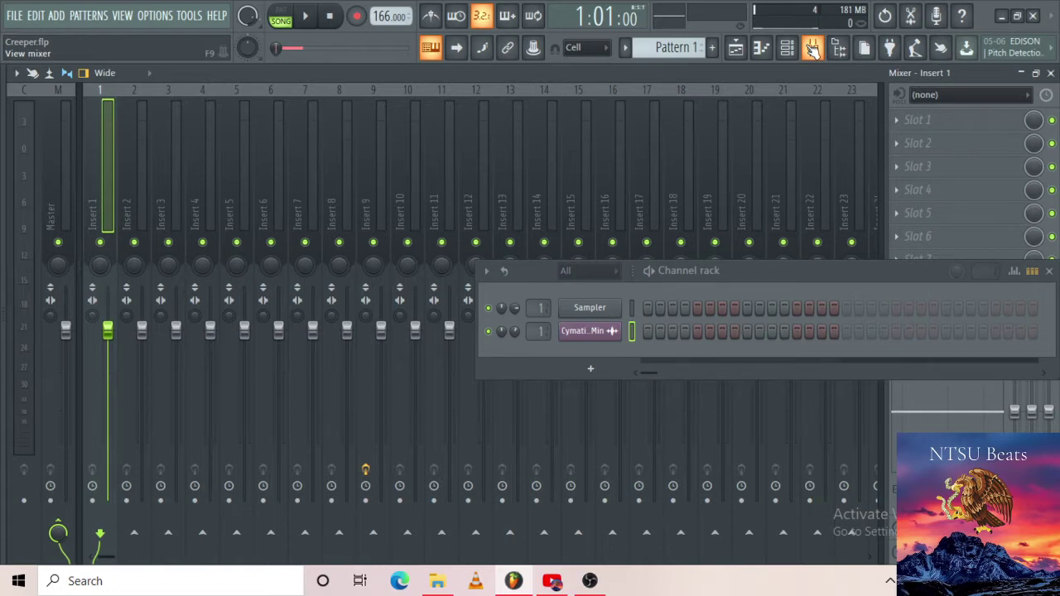
pyautogui.click(743, 58)
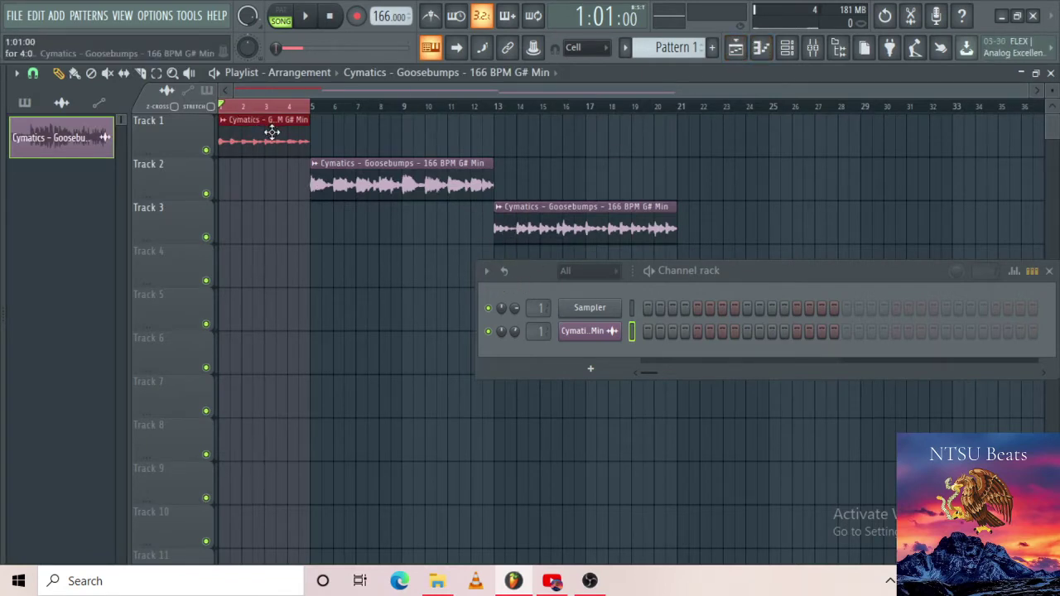
pyautogui.scroll(-1, 414, 217)
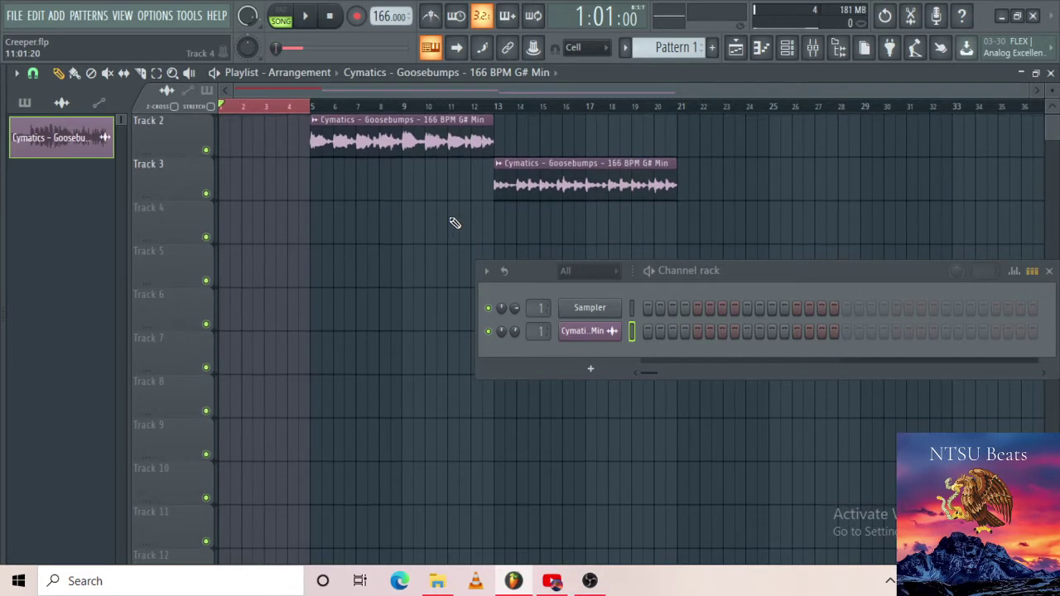
pyautogui.scroll(1, 455, 221)
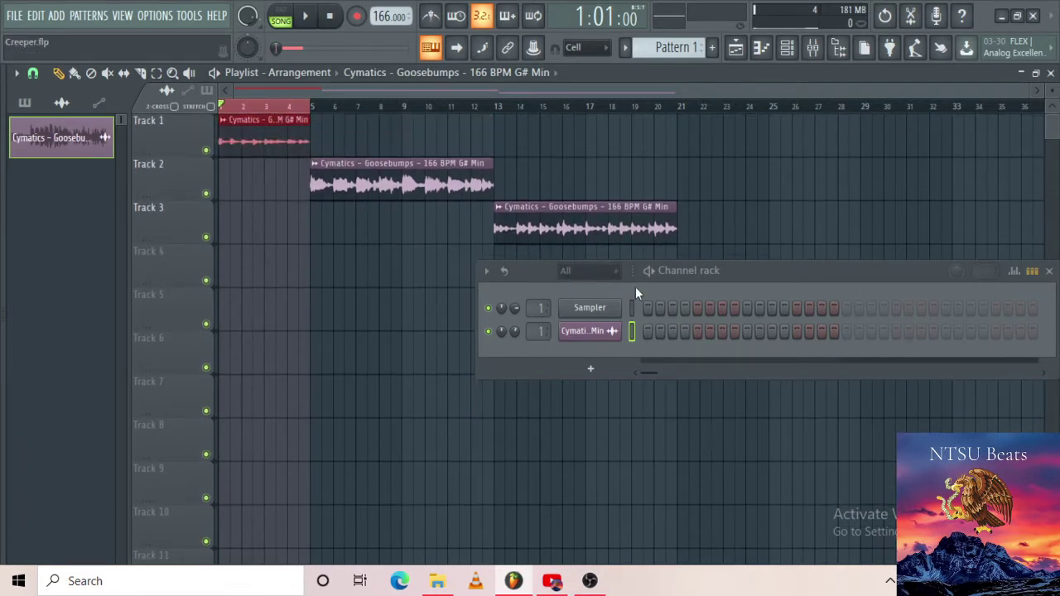
# Hide and reshow the Channel rack, and reposition it over the upper playlist tracks.
pyautogui.moveTo(741, 279); pyautogui.dragTo(624, 190)
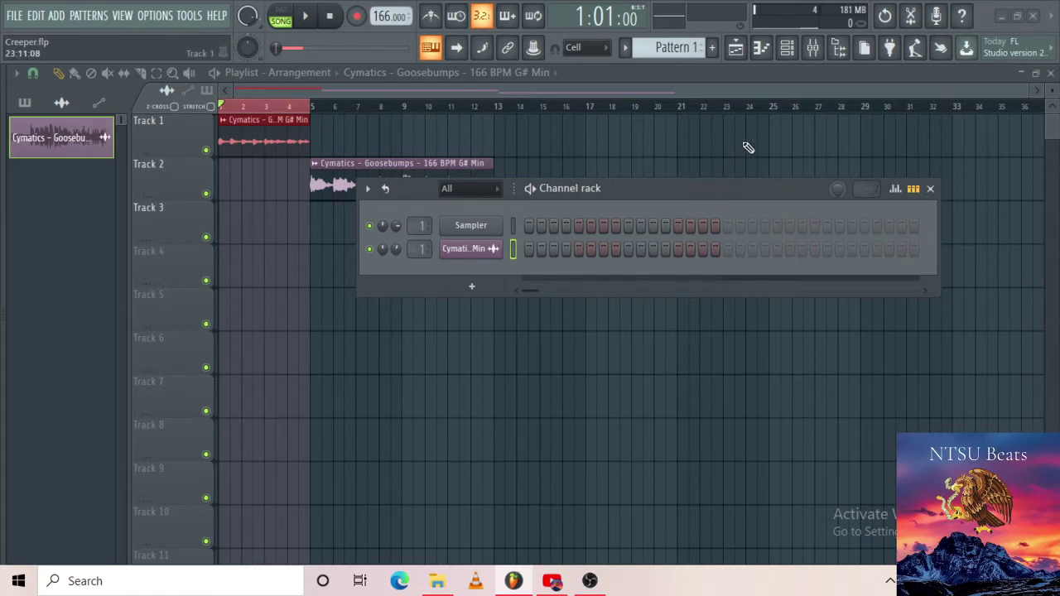
pyautogui.click(786, 49)
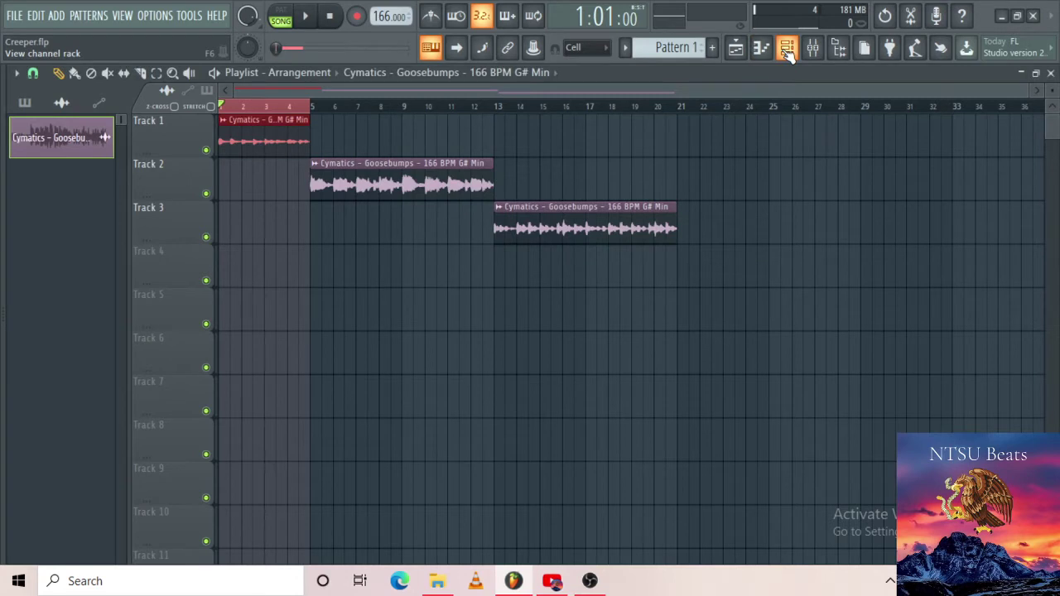
pyautogui.click(787, 49)
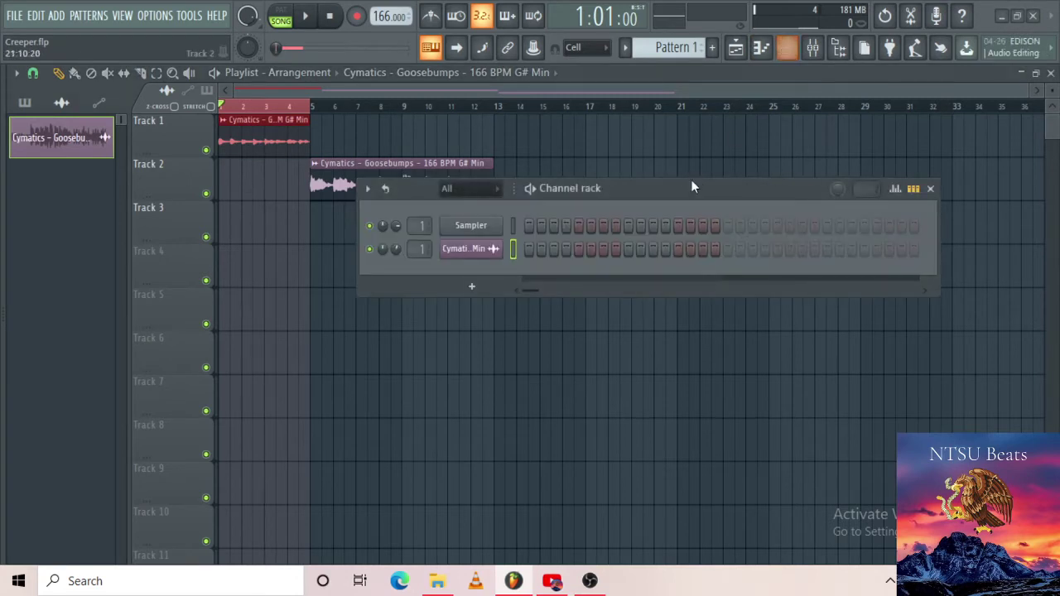
pyautogui.moveTo(689, 190); pyautogui.dragTo(769, 161)
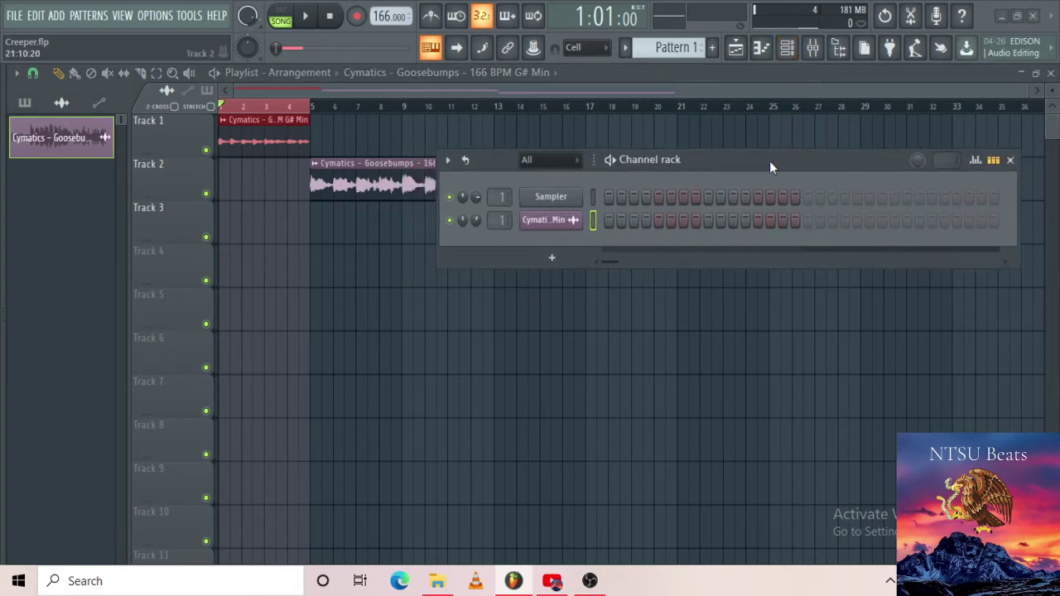
# Turn off the Channel rack's Detached option and check its behavior in the mixer and piano roll.
pyautogui.click(447, 160)
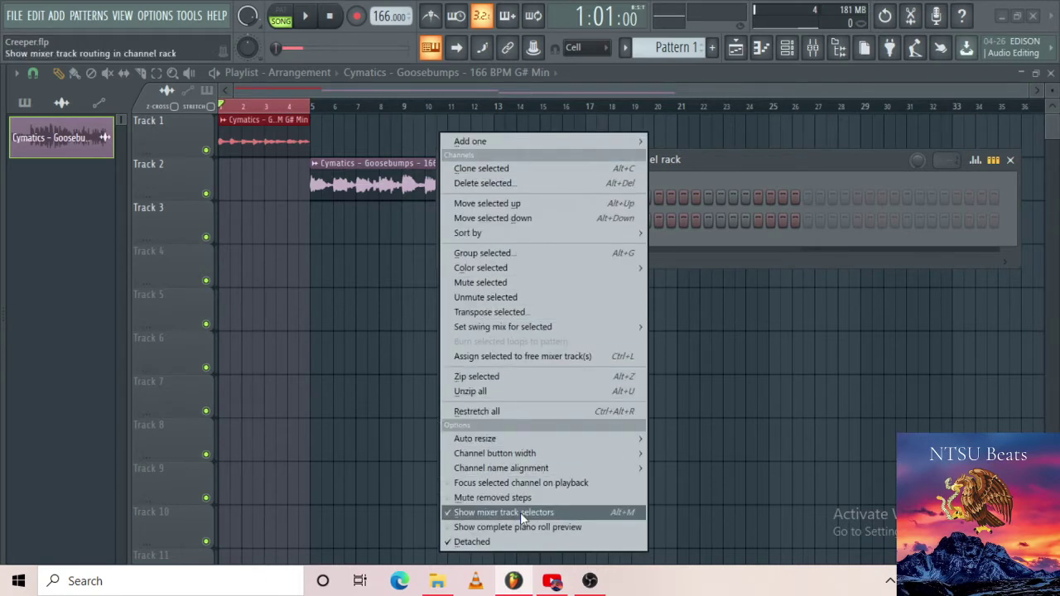
pyautogui.click(476, 541)
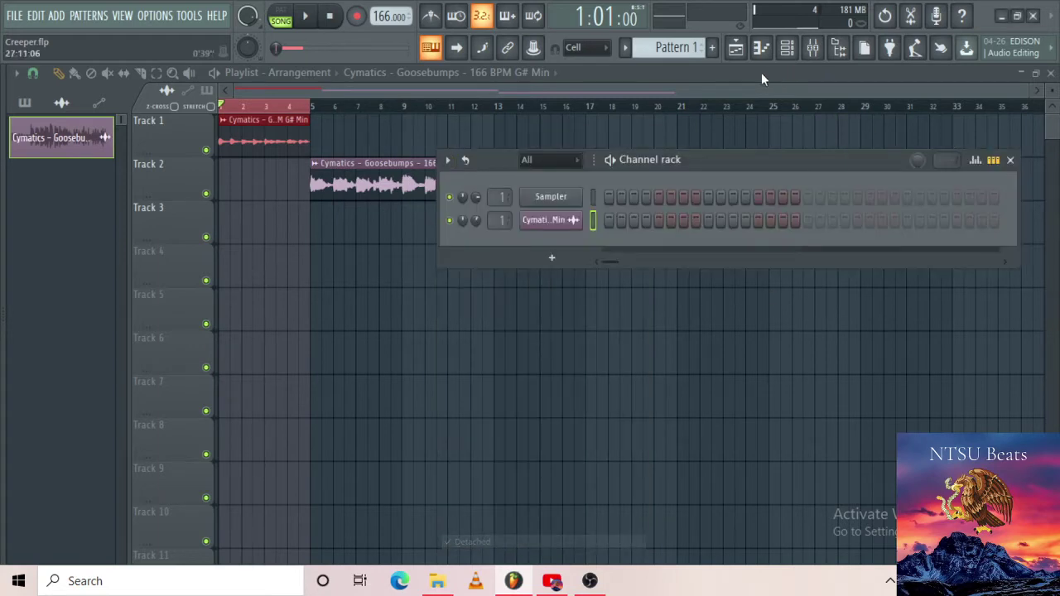
pyautogui.moveTo(2, 331)
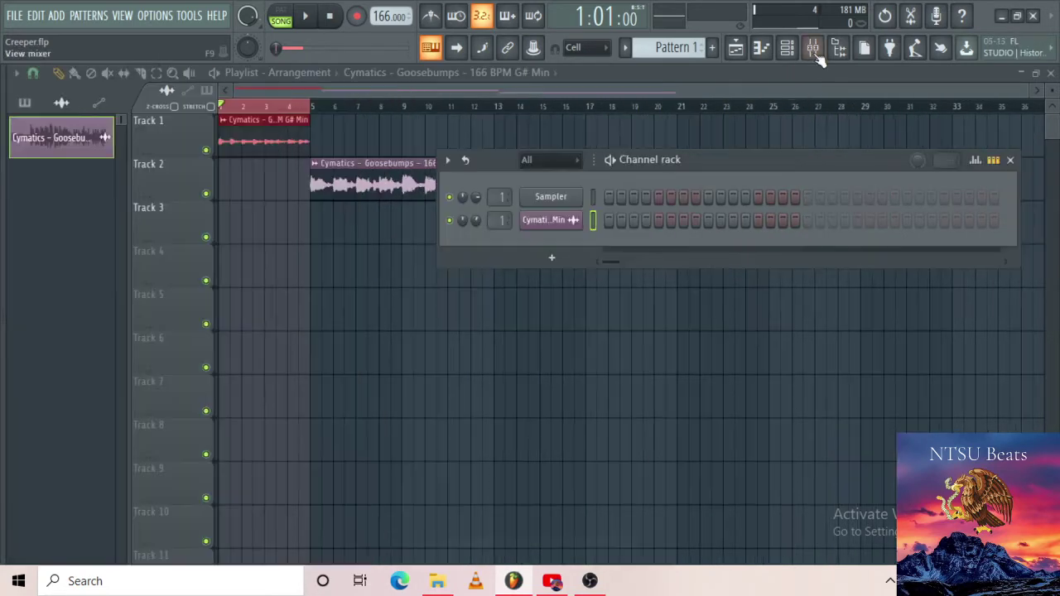
pyautogui.click(812, 48)
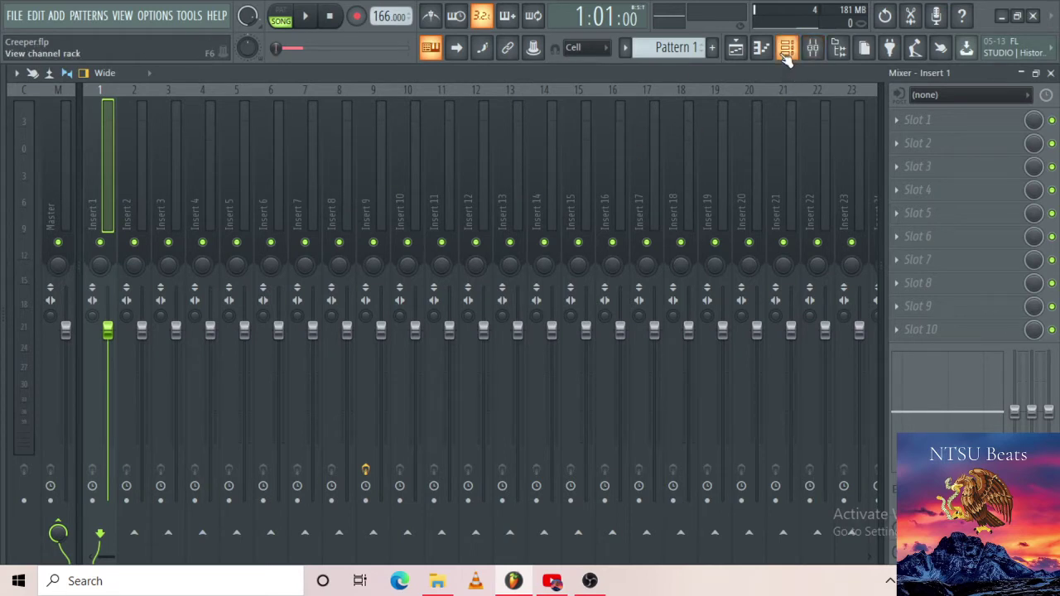
pyautogui.click(787, 51)
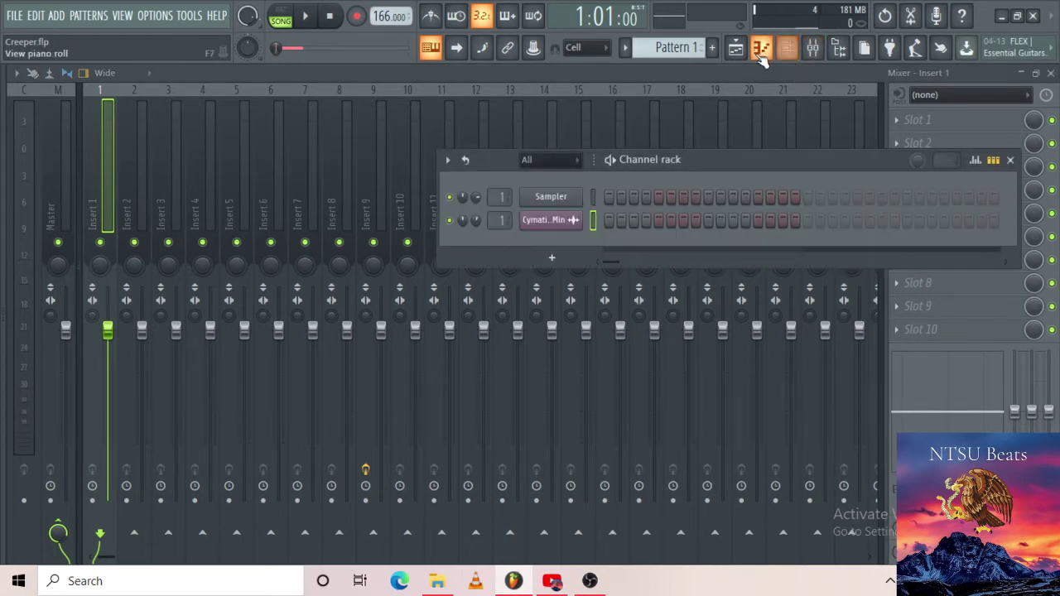
pyautogui.click(760, 51)
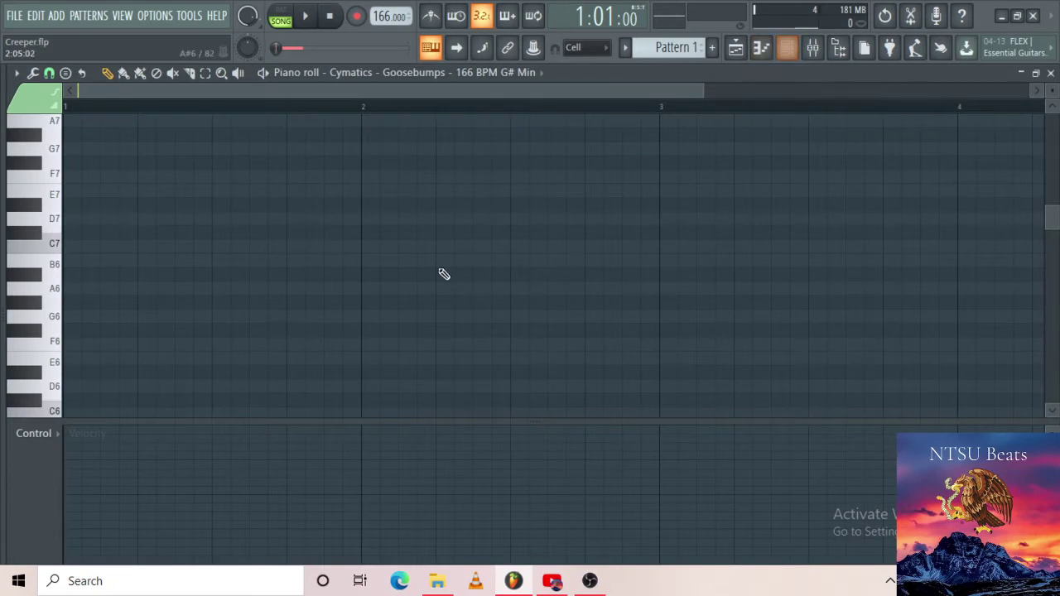
# Show the Channel rack over the piano roll and turn its Detached option back on.
pyautogui.click(787, 47)
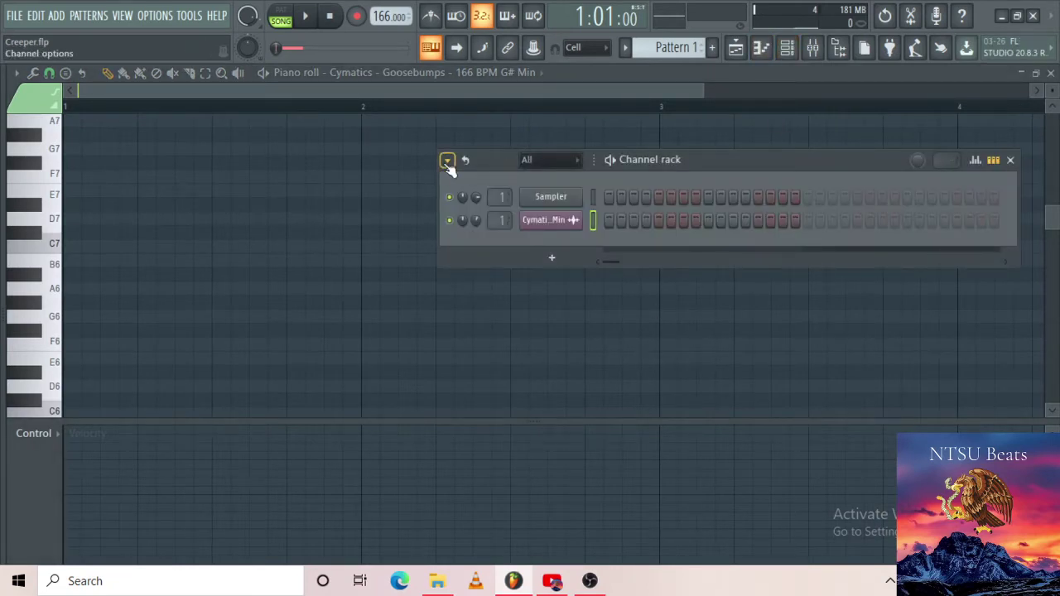
pyautogui.click(447, 160)
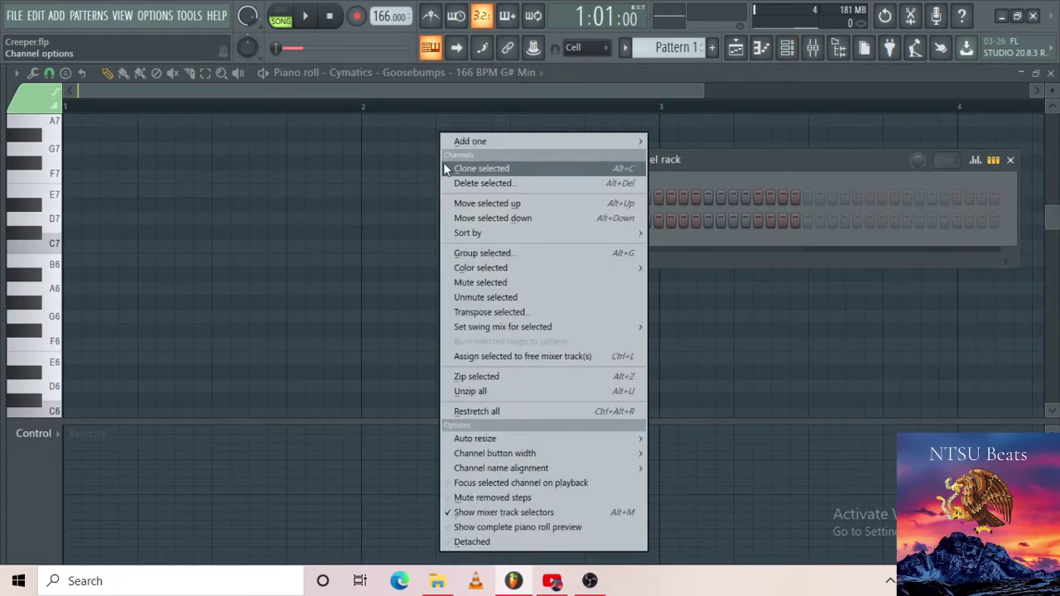
pyautogui.click(472, 542)
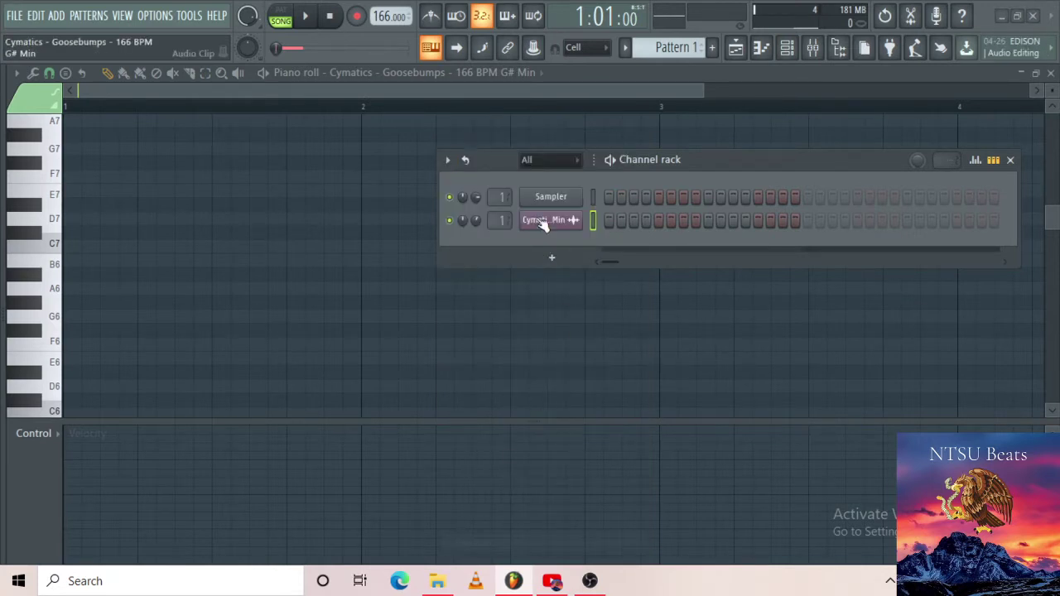
# Cycle through the playlist, piano roll and mixer with the Channel rack detached, ending in the playlist.
pyautogui.click(736, 49)
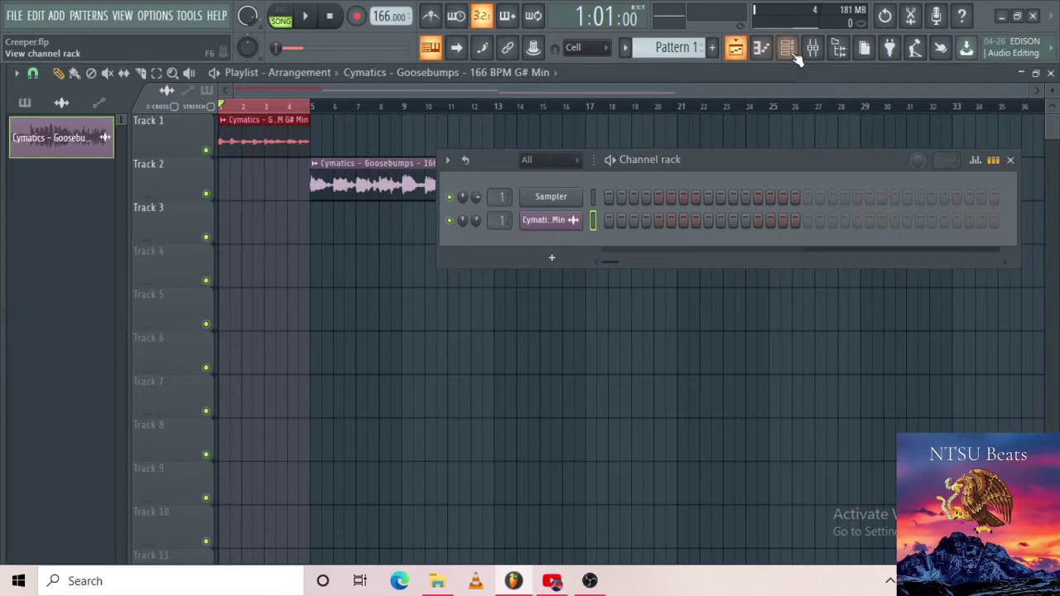
pyautogui.click(761, 47)
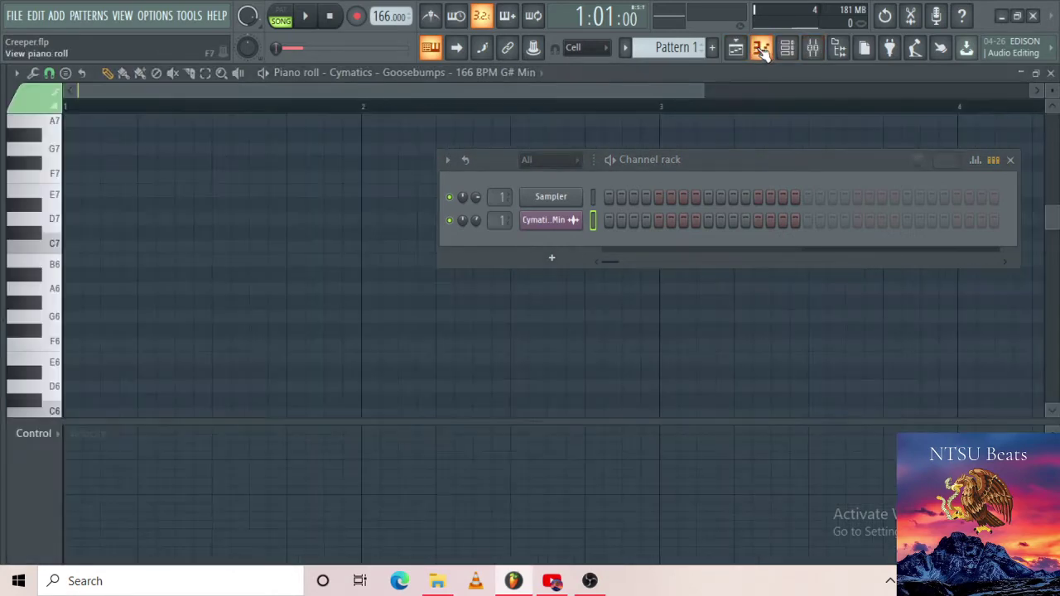
pyautogui.click(810, 49)
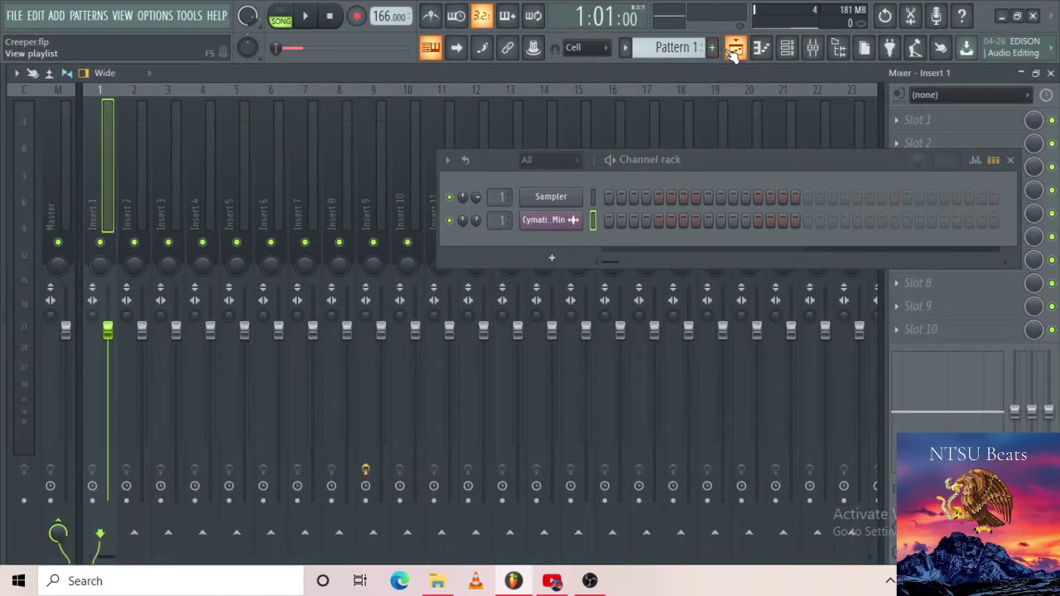
pyautogui.click(734, 50)
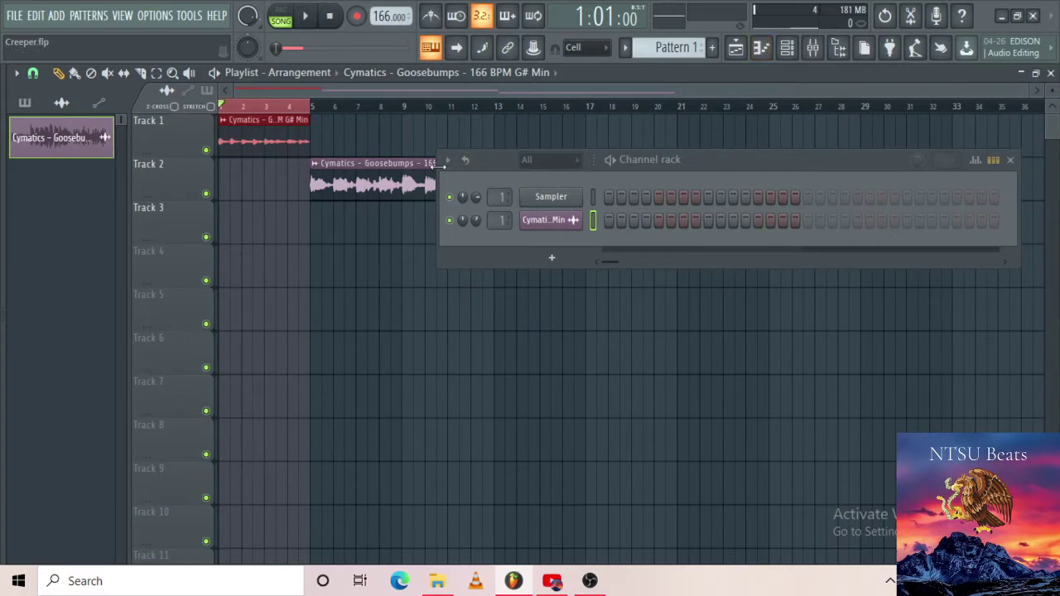
# Filter the Channel rack to Audio channels, and change the filter to Unsorted.
pyautogui.click(534, 161)
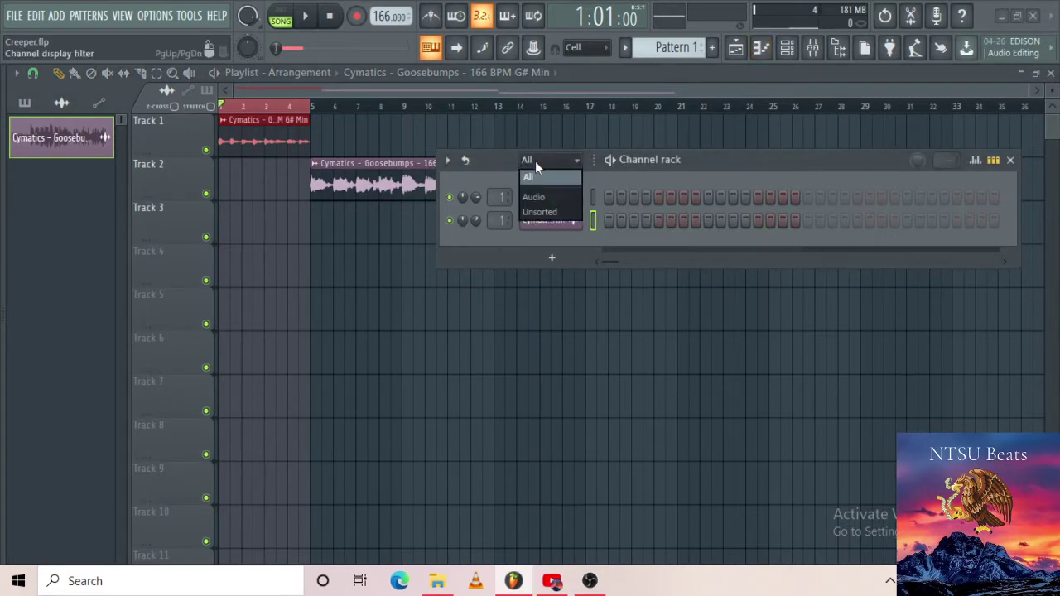
pyautogui.click(539, 198)
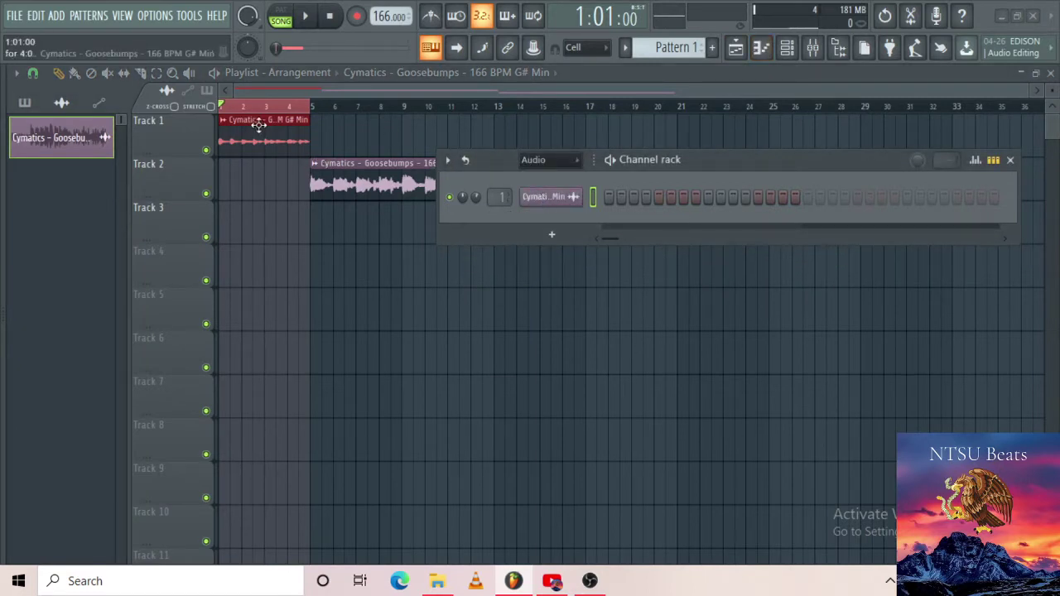
pyautogui.click(563, 160)
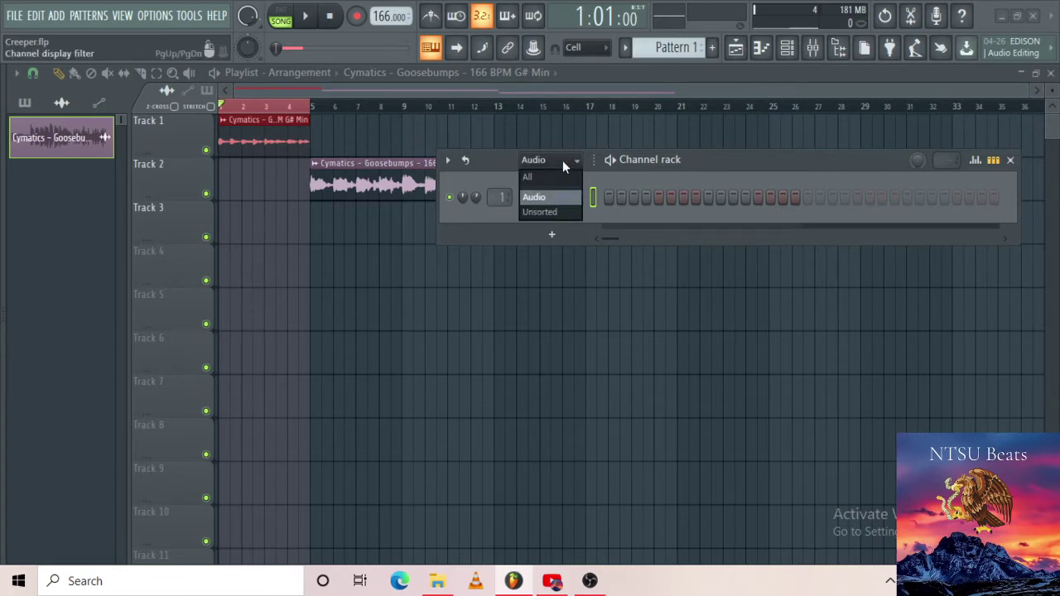
pyautogui.click(549, 212)
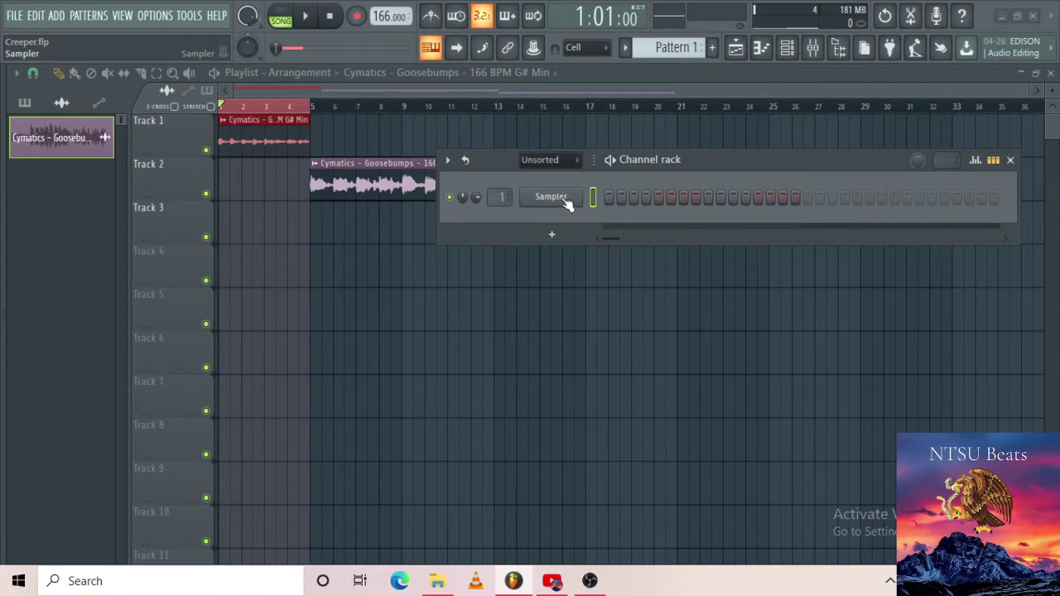
# Delete the Sampler channel and set the Channel rack's display filter back to All.
pyautogui.rightClick(565, 201)
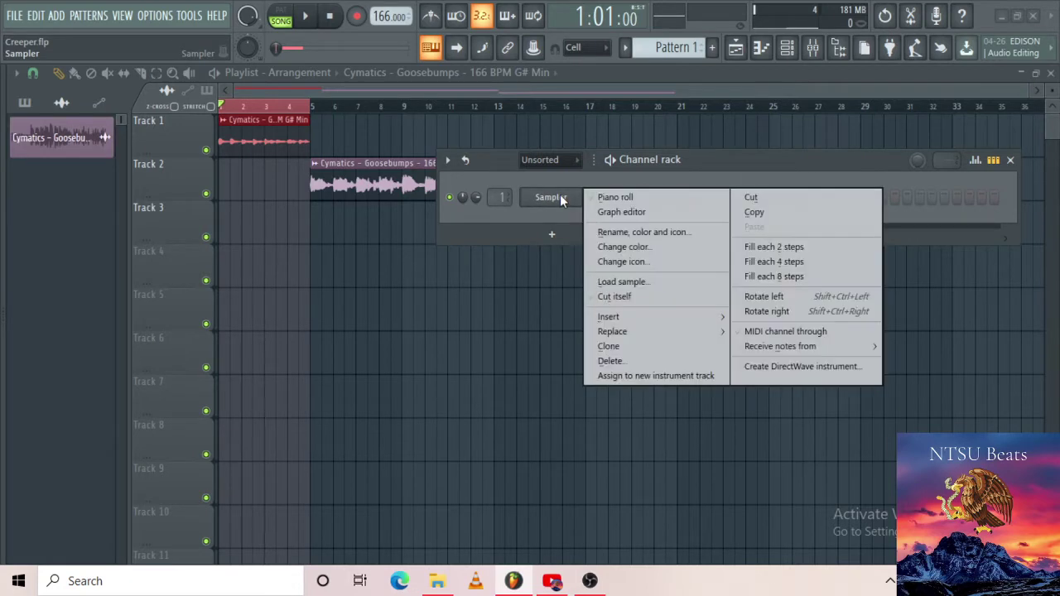
pyautogui.click(611, 357)
pyautogui.click(607, 332)
pyautogui.click(541, 161)
pyautogui.click(549, 178)
pyautogui.moveTo(730, 159); pyautogui.dragTo(707, 159)
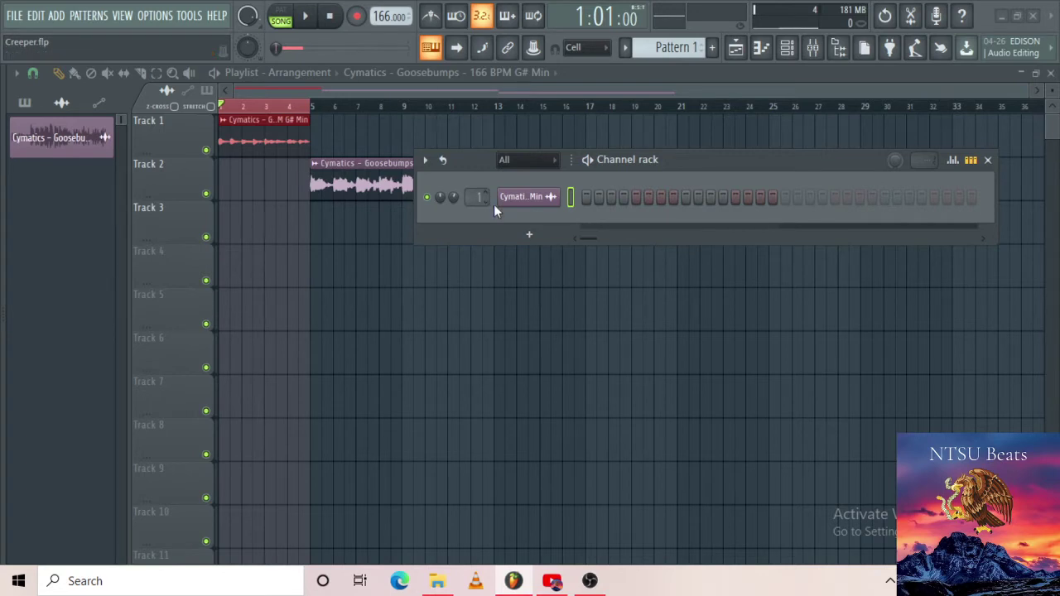
# Open the mixer and route the Cymatics Goosebumps channel to mixer track 2, playing the song before and after the change.
pyautogui.click(812, 47)
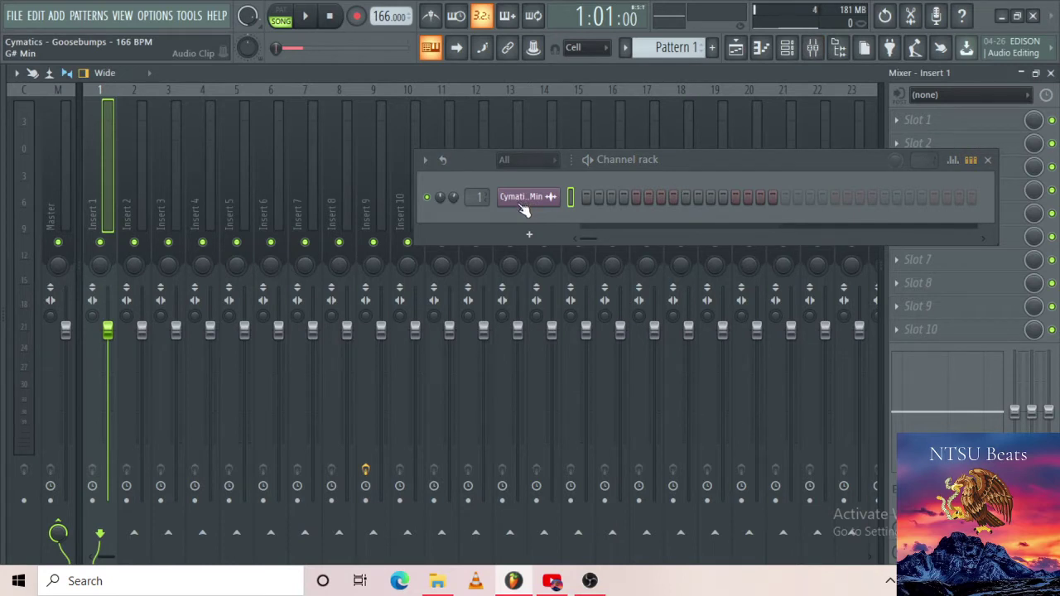
pyautogui.press('space')
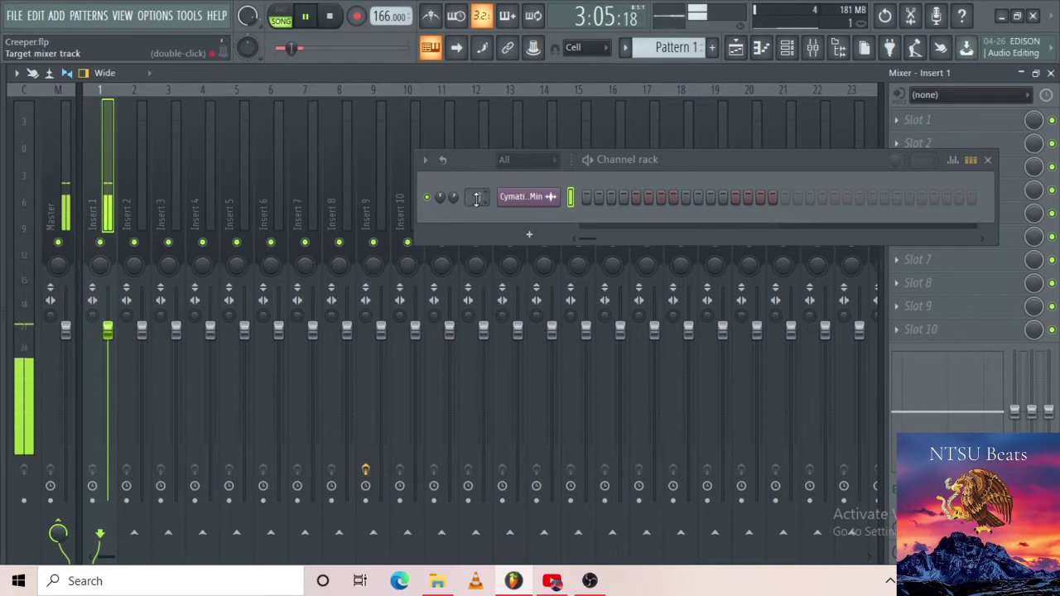
pyautogui.scroll(1, 477, 199)
pyautogui.press('space')
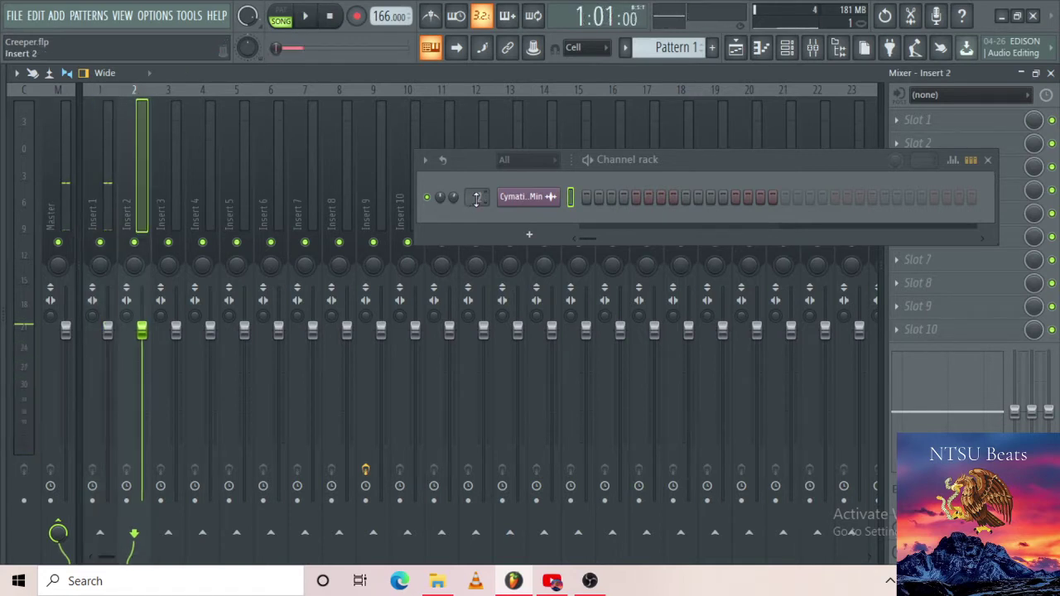
pyautogui.press('space')
pyautogui.press('space')
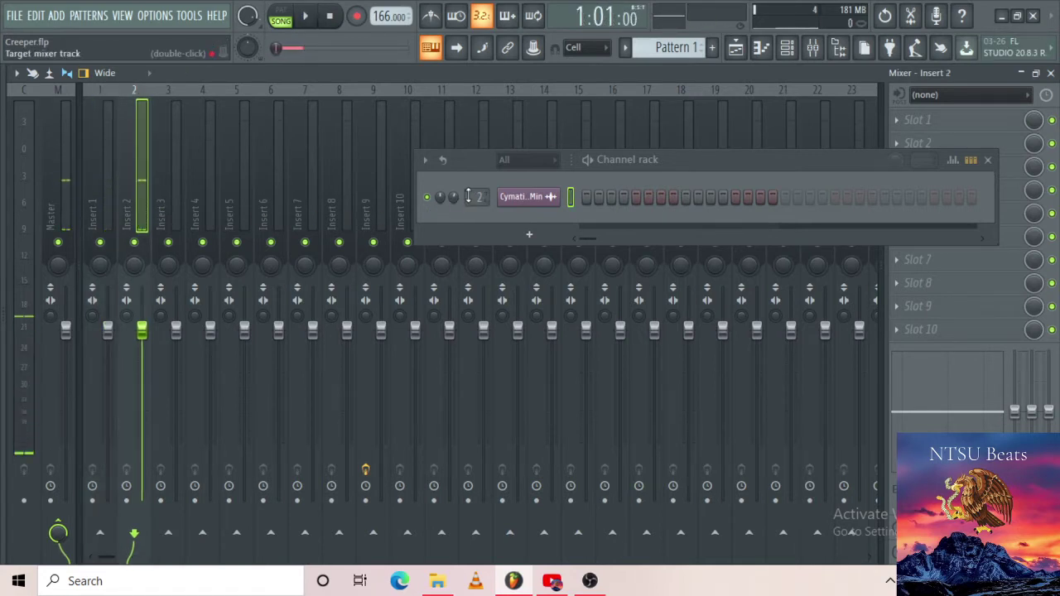
# Route the Cymatics Goosebumps channel to mixer track 9 and play the song briefly.
pyautogui.scroll(7, 470, 194)
pyautogui.press('space')
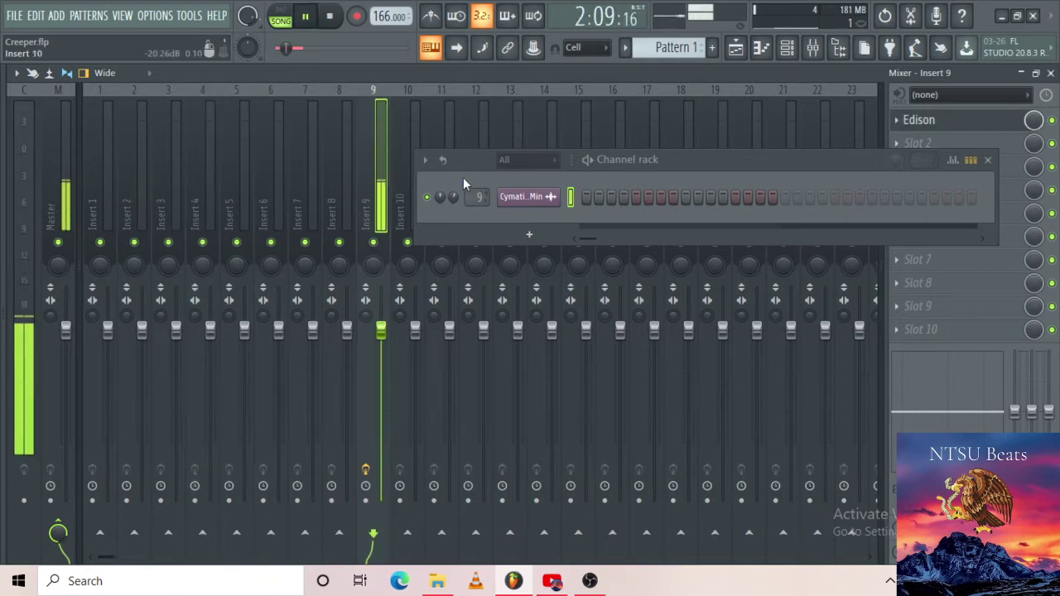
pyautogui.press('space')
# Route the Cymatics Goosebumps channel to mixer track 1.
pyautogui.scroll(-6, 479, 196)
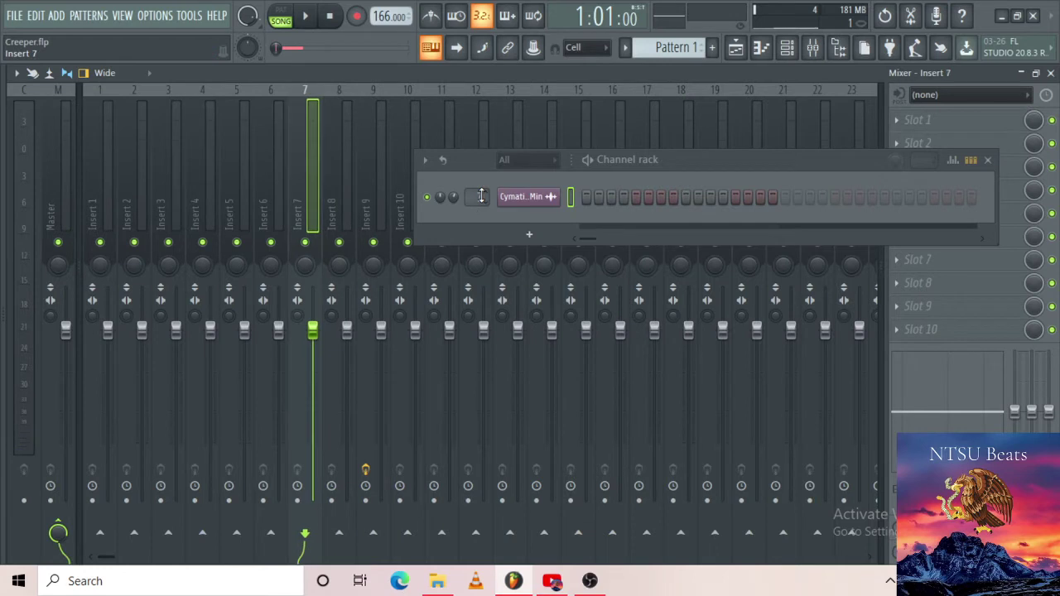
pyautogui.scroll(-3, 481, 197)
pyautogui.scroll(1, 481, 196)
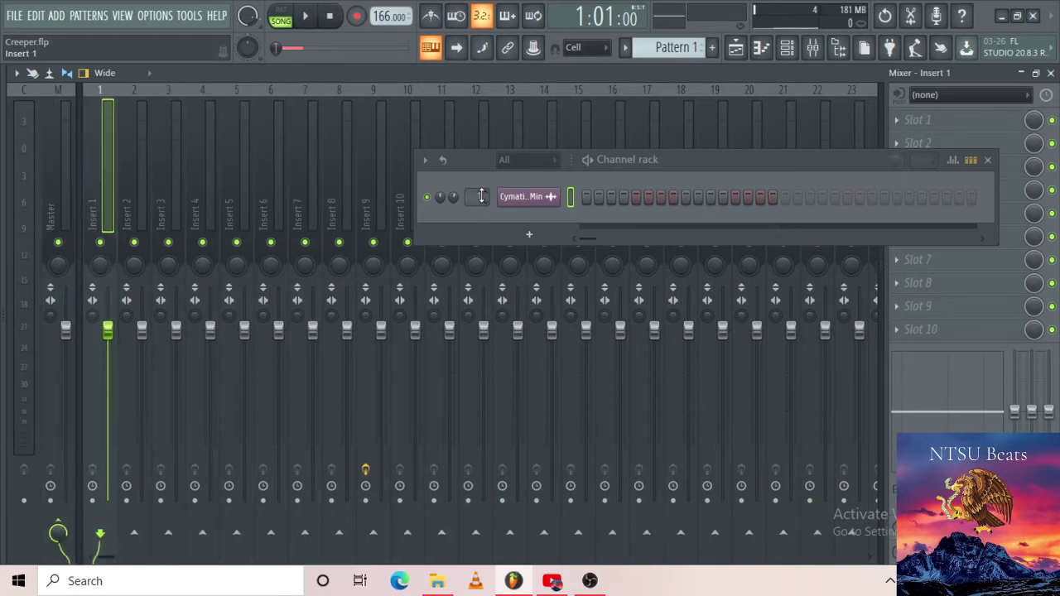
pyautogui.scroll(-1, 481, 196)
pyautogui.scroll(1, 481, 196)
# Play the song and reset the Cymatics Goosebumps channel's volume to its default.
pyautogui.press('space')
pyautogui.moveTo(281, 48)
pyautogui.mouseDown()
pyautogui.moveTo(300, 48)
pyautogui.moveTo(282, 48)
pyautogui.mouseUp()
pyautogui.rightClick(451, 197)
pyautogui.click(465, 212)
pyautogui.press('space')
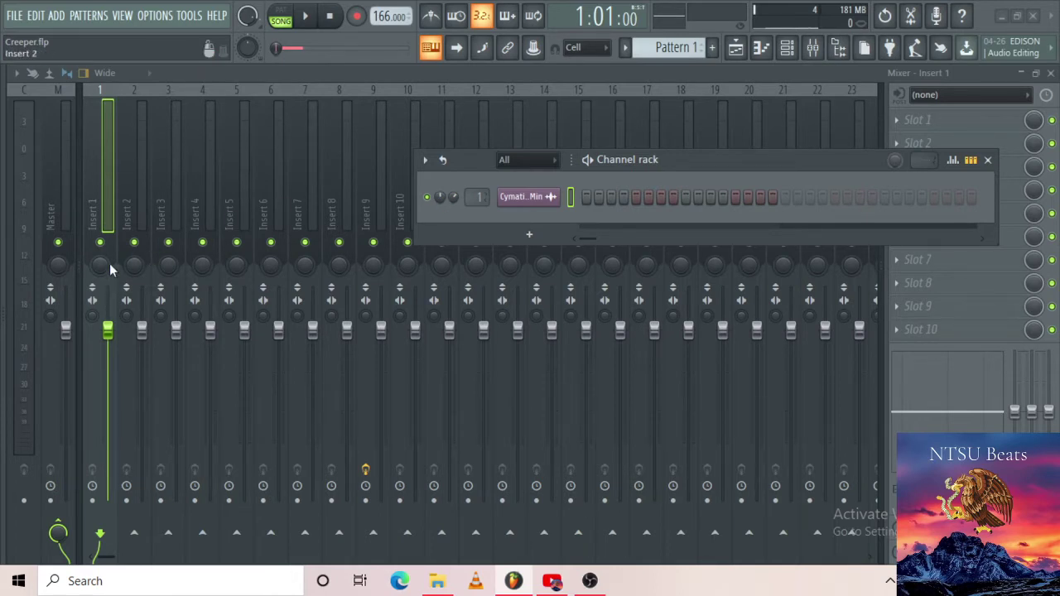
# Pan mixer Insert 1 100% right and reset its panning to the default.
pyautogui.moveTo(100, 264); pyautogui.dragTo(100, 216)
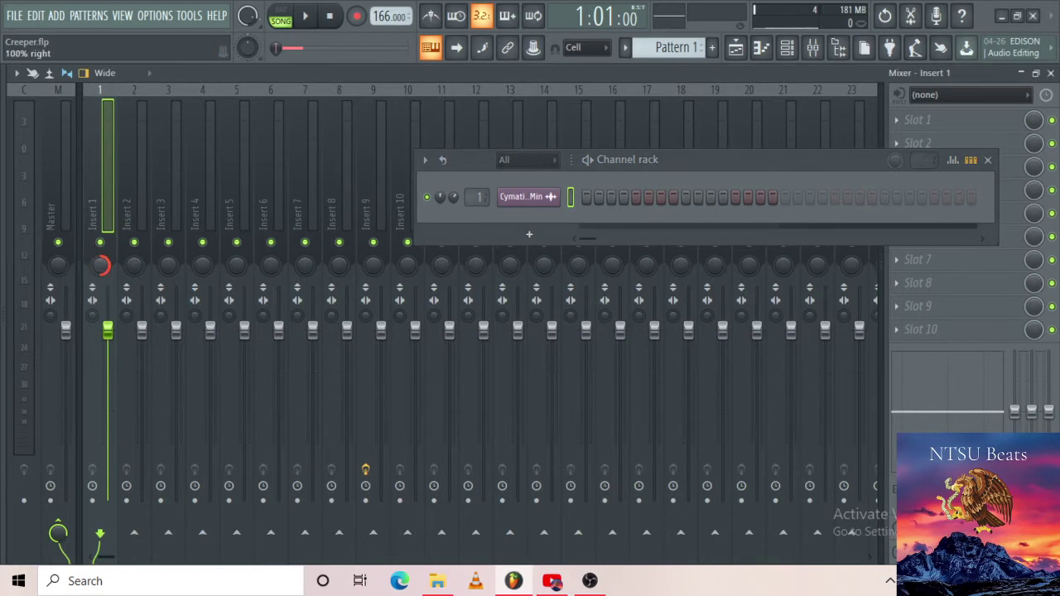
pyautogui.rightClick(100, 264)
pyautogui.click(124, 273)
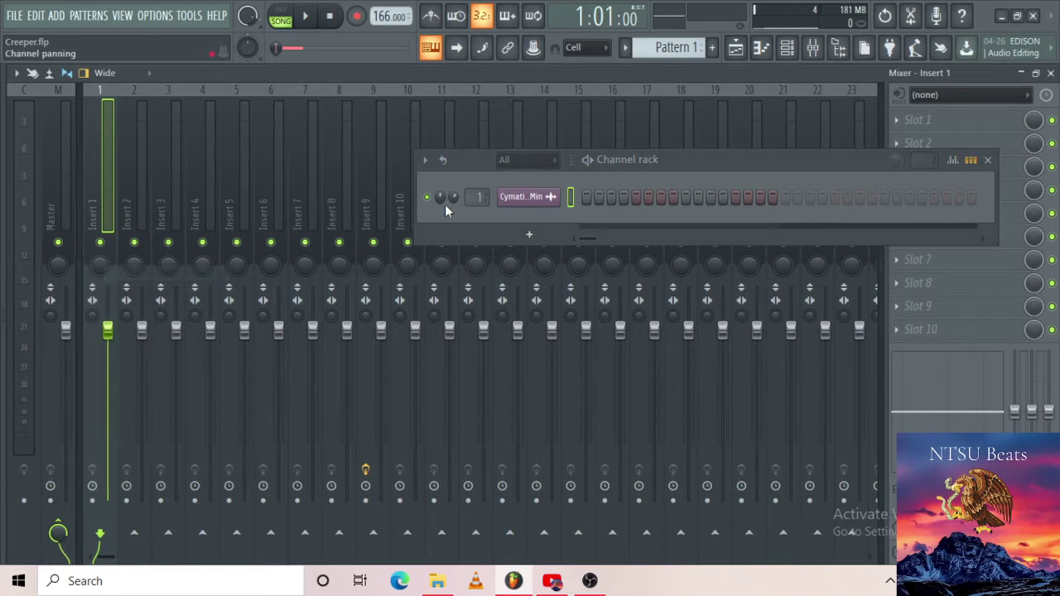
# Play the song while panning the Cymatics Goosebumps channel about 34% right in the Channel rack, and reset its panning.
pyautogui.press('space')
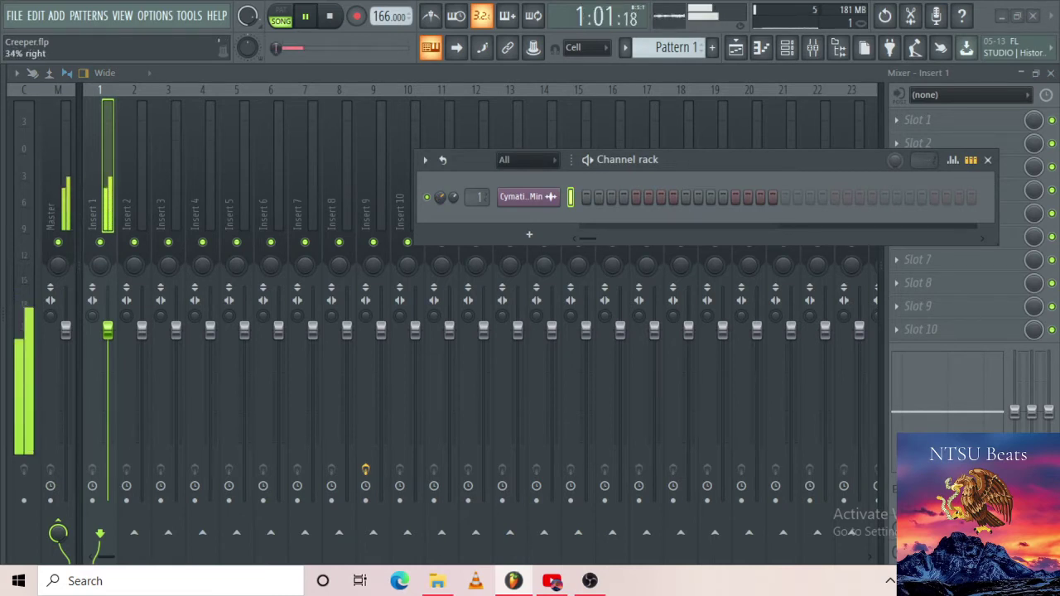
pyautogui.rightClick(445, 199)
pyautogui.click(445, 203)
pyautogui.press('space')
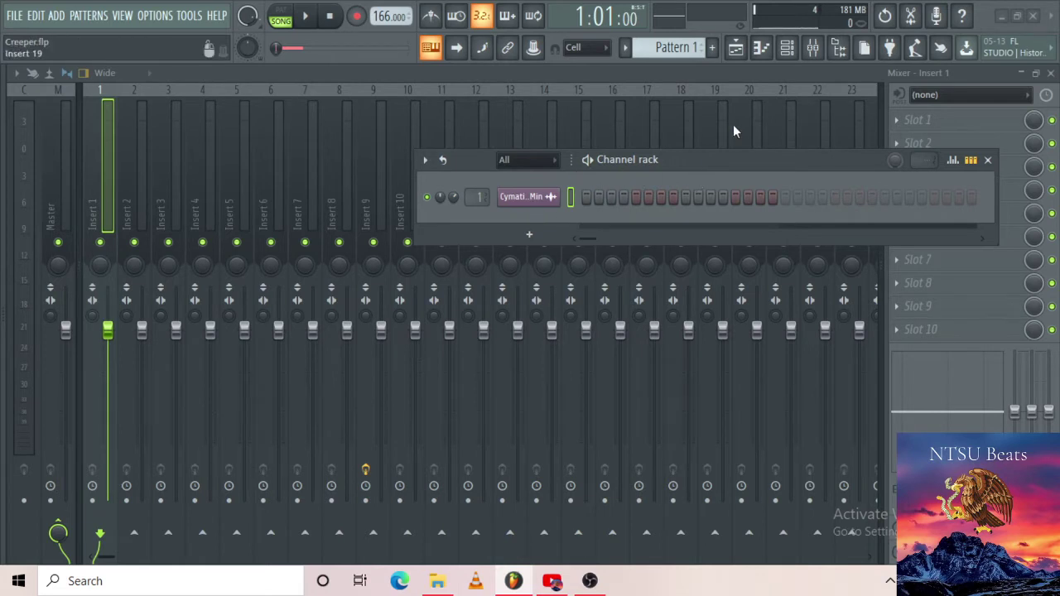
# Show the playlist and move the Channel rack aside so more of the arrangement can be seen.
pyautogui.click(746, 58)
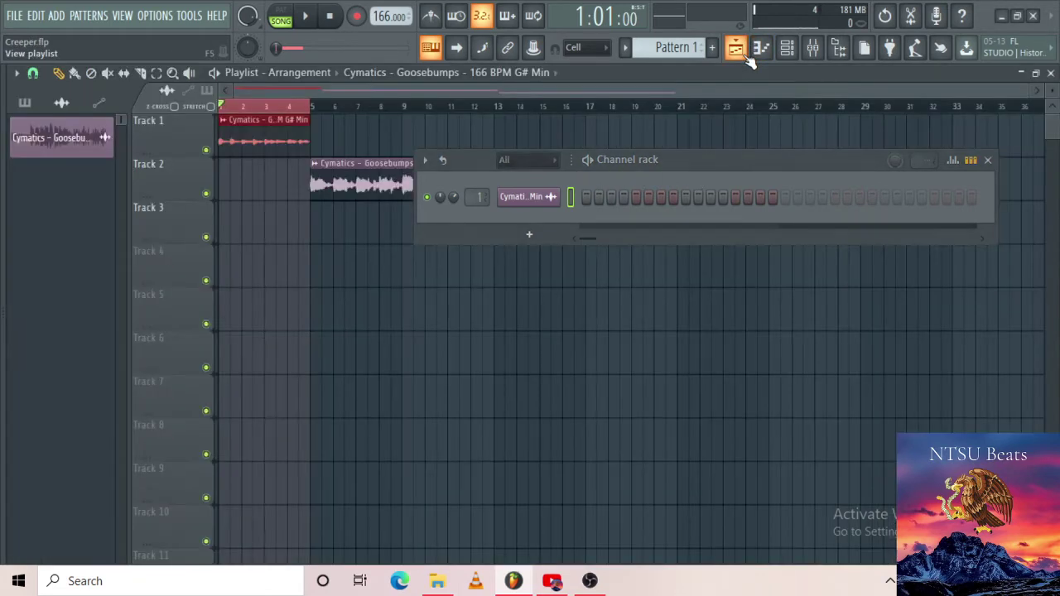
pyautogui.moveTo(752, 160); pyautogui.dragTo(827, 125)
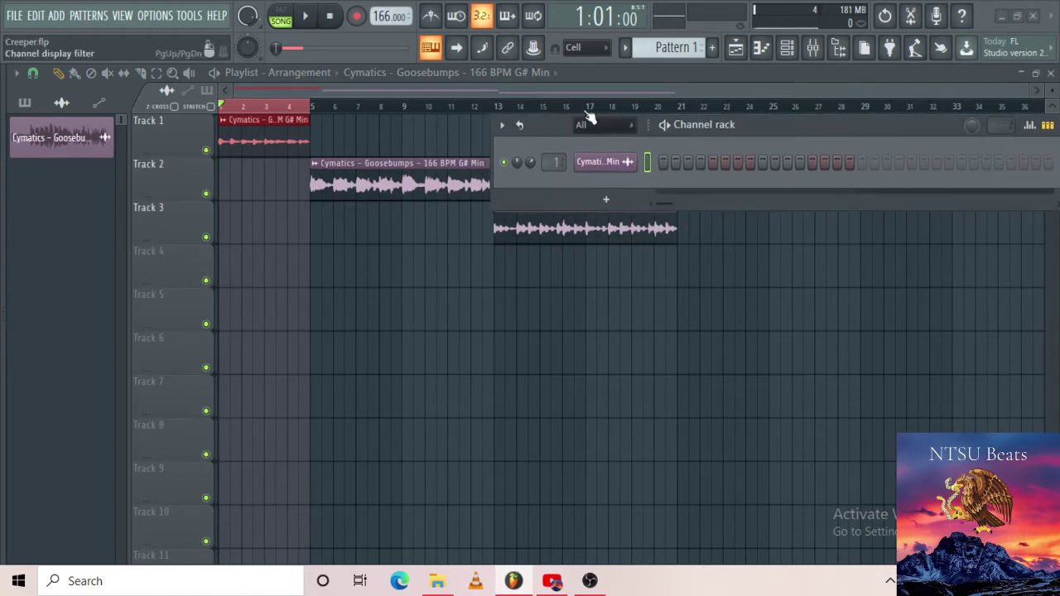
# Select Pattern 1 and place it as a clip on playlist Track 4, starting at bar 1.
pyautogui.click(679, 47)
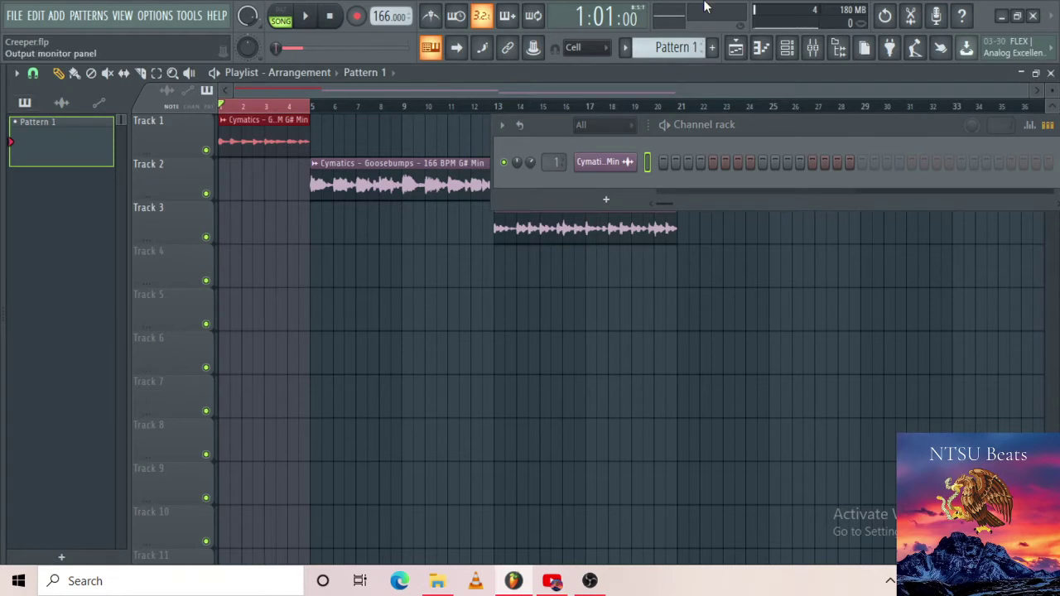
pyautogui.click(712, 49)
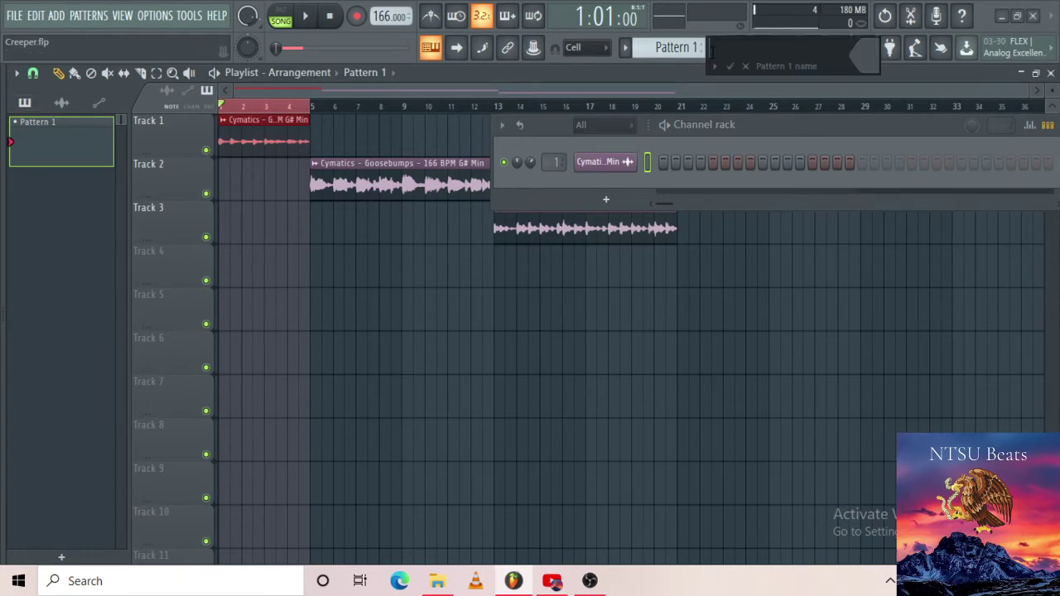
pyautogui.click(729, 66)
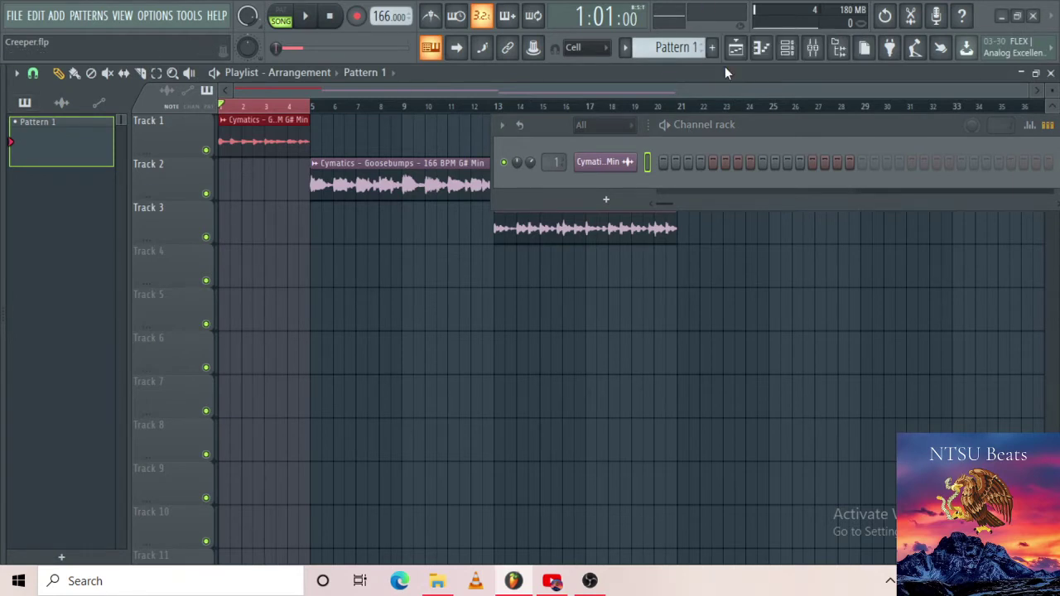
pyautogui.hotkey('alt', 'F8')
pyautogui.hotkey('alt', 'F8')
pyautogui.moveTo(240, 277); pyautogui.dragTo(303, 267)
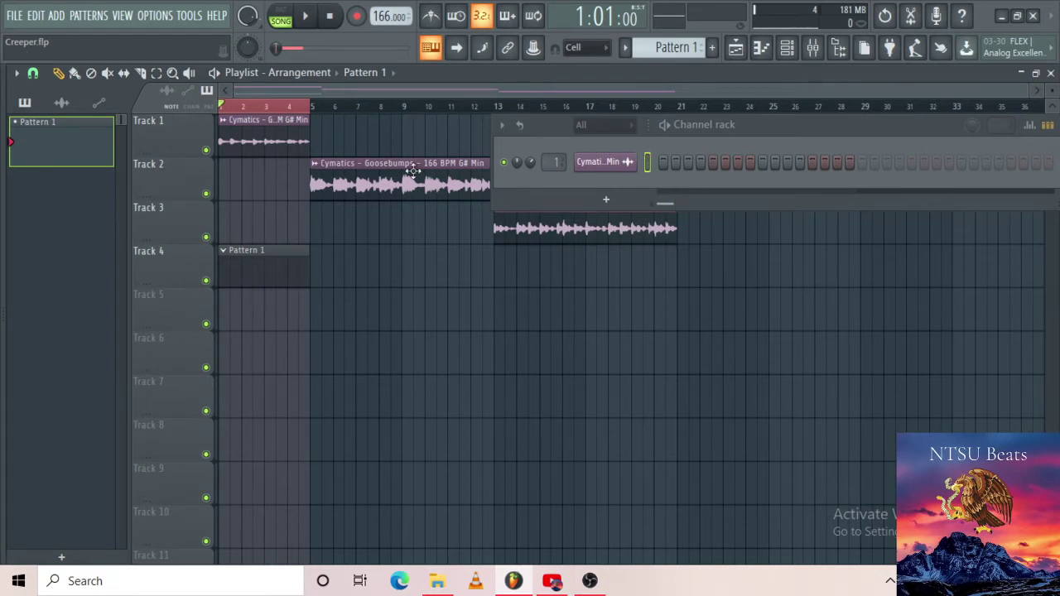
# Turn the Browser's Auto-hide option off and back on.
pyautogui.moveTo(3, 269)
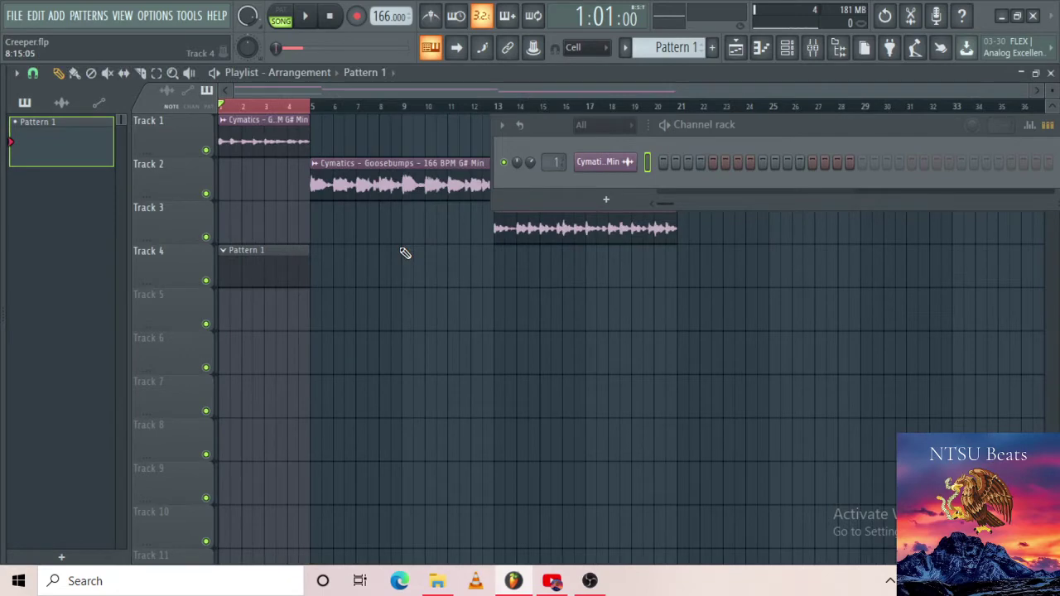
pyautogui.moveTo(3, 115)
pyautogui.click(8, 73)
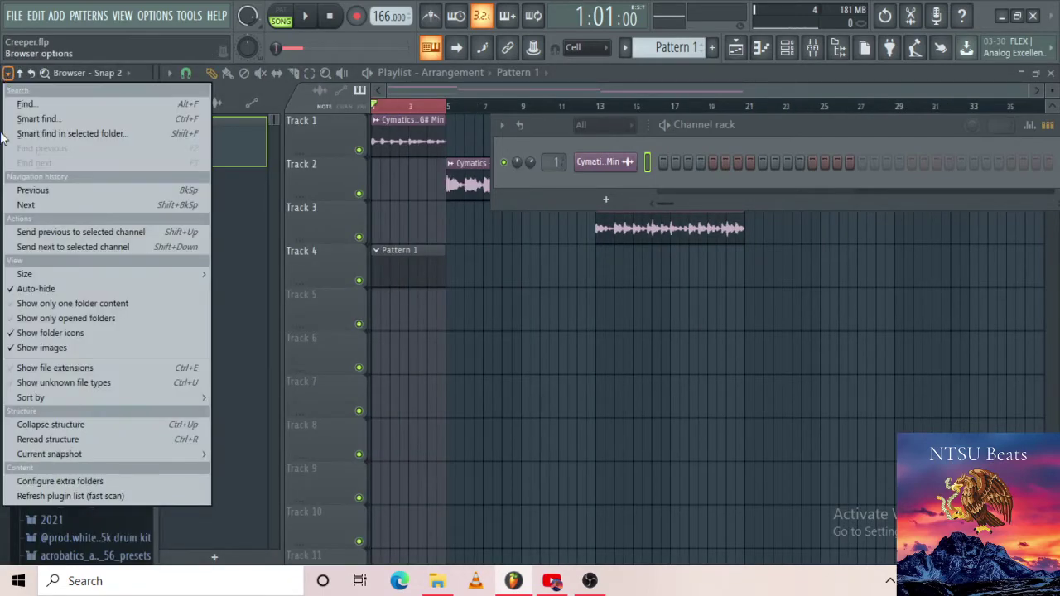
pyautogui.click(33, 288)
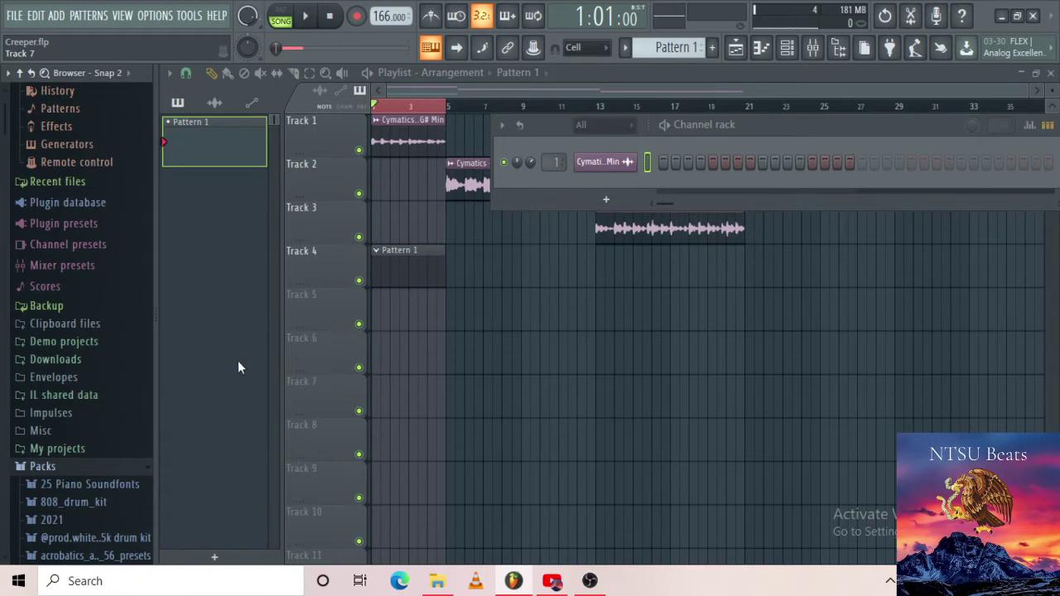
pyautogui.click(8, 73)
pyautogui.click(64, 287)
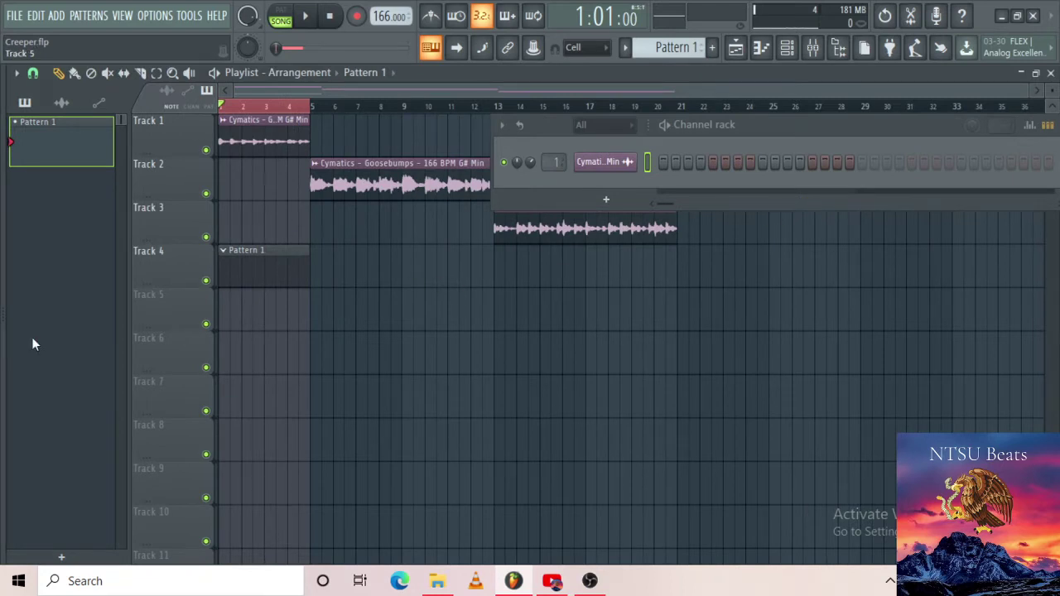
# Open the Claps folder under Drums - One Shots in the Cymatics 808 Mob Hip-Hop Sample Pack.
pyautogui.moveTo(8, 357)
pyautogui.scroll(-8, 31, 373)
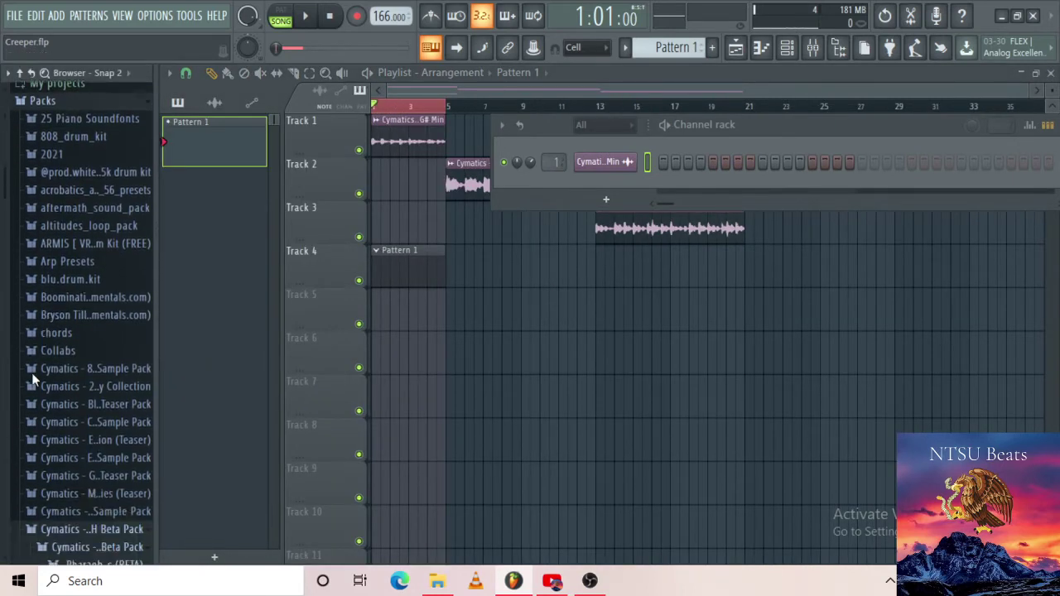
pyautogui.scroll(-5, 31, 379)
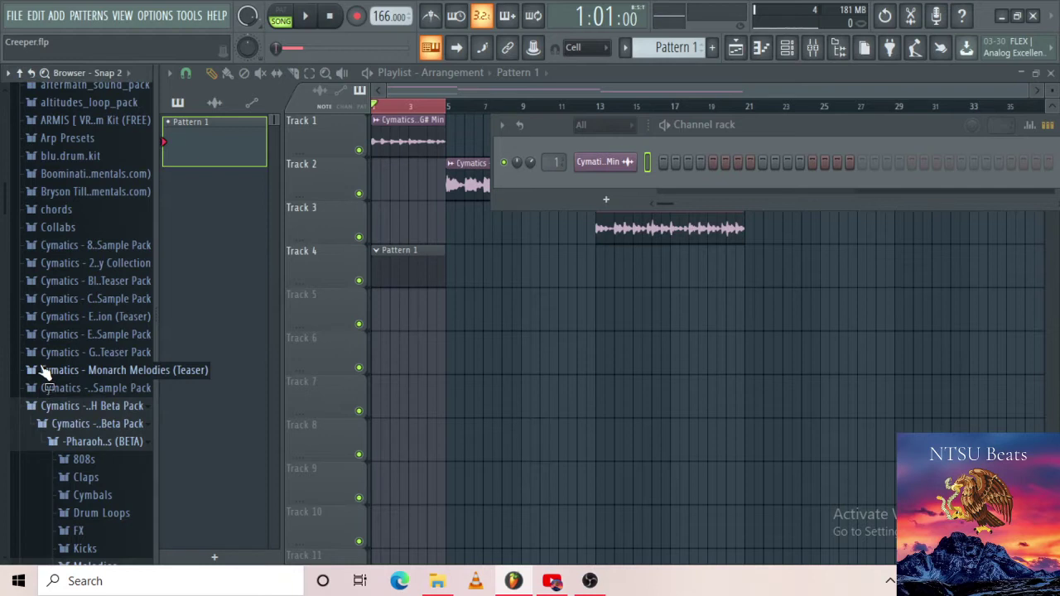
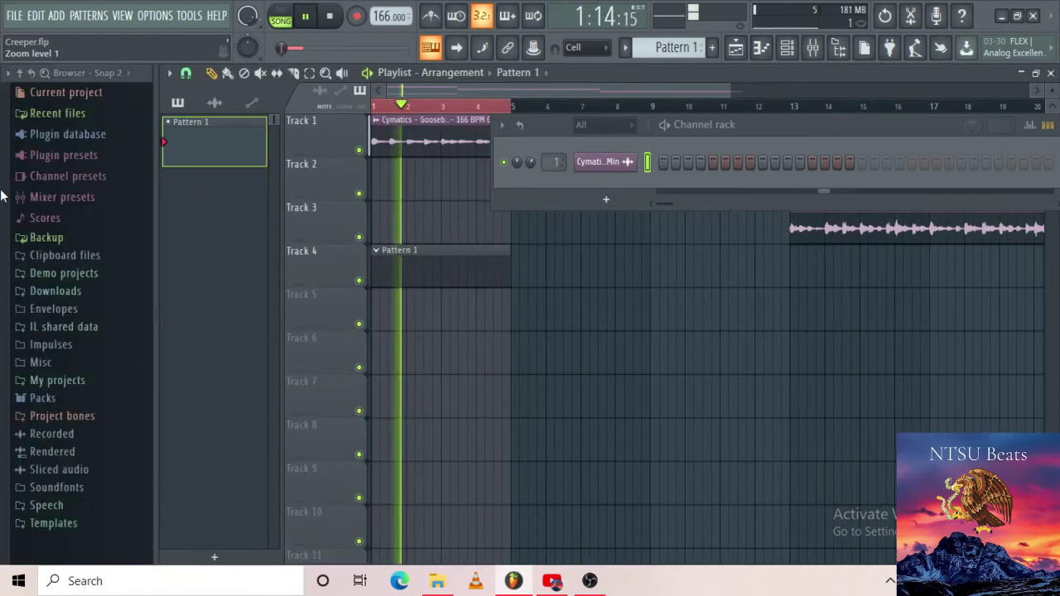
pyautogui.click(37, 399)
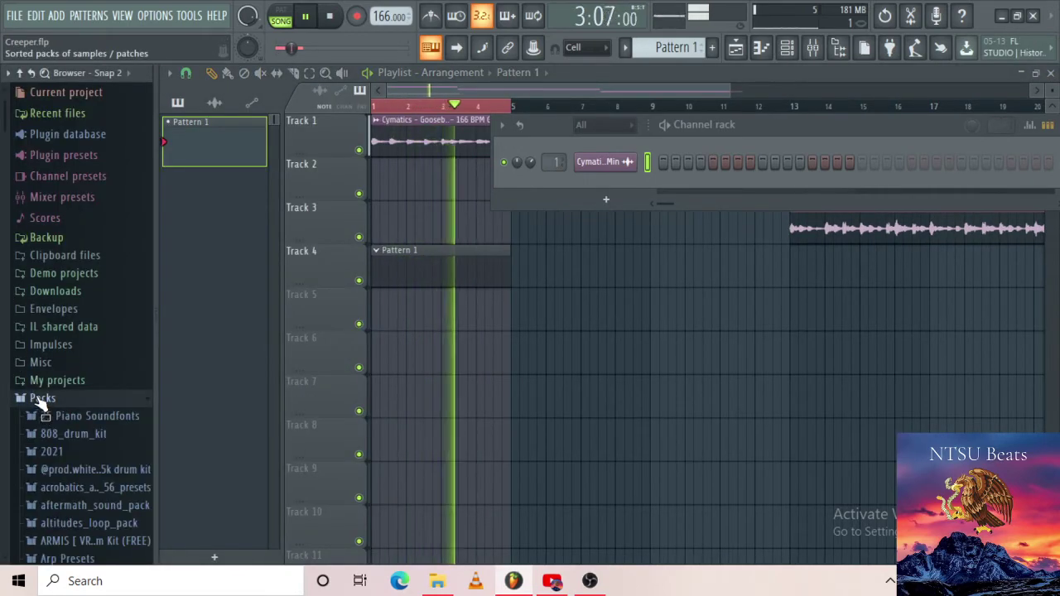
pyautogui.scroll(-7, 50, 348)
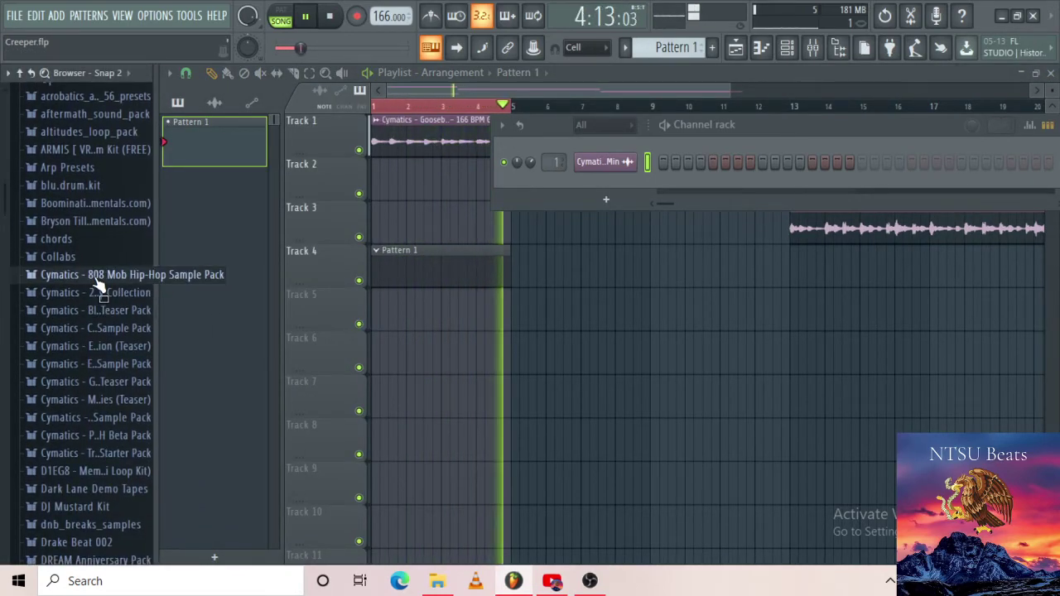
pyautogui.click(95, 277)
pyautogui.click(96, 310)
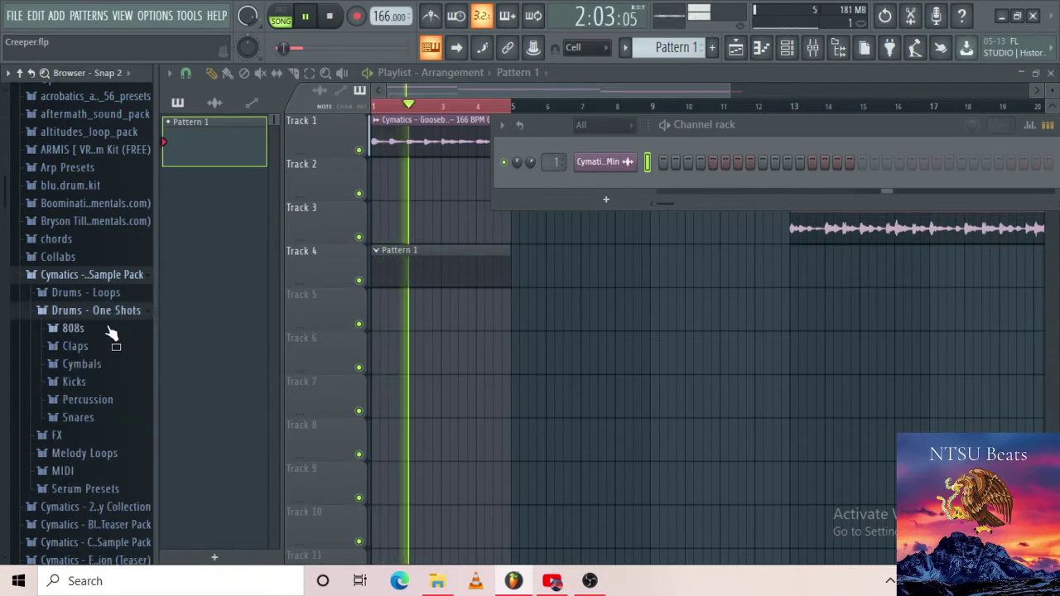
pyautogui.click(98, 348)
# Preview the 808 Mob Clap 1 to 4 samples over the playing song, return to Clap 3 and stop playback.
pyautogui.click(98, 365)
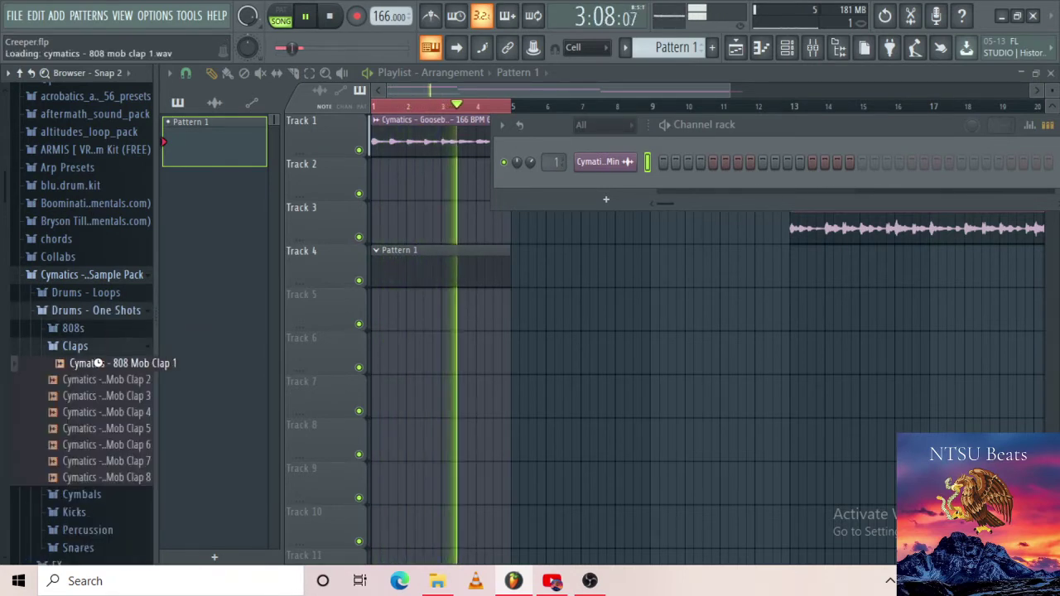
pyautogui.click(97, 383)
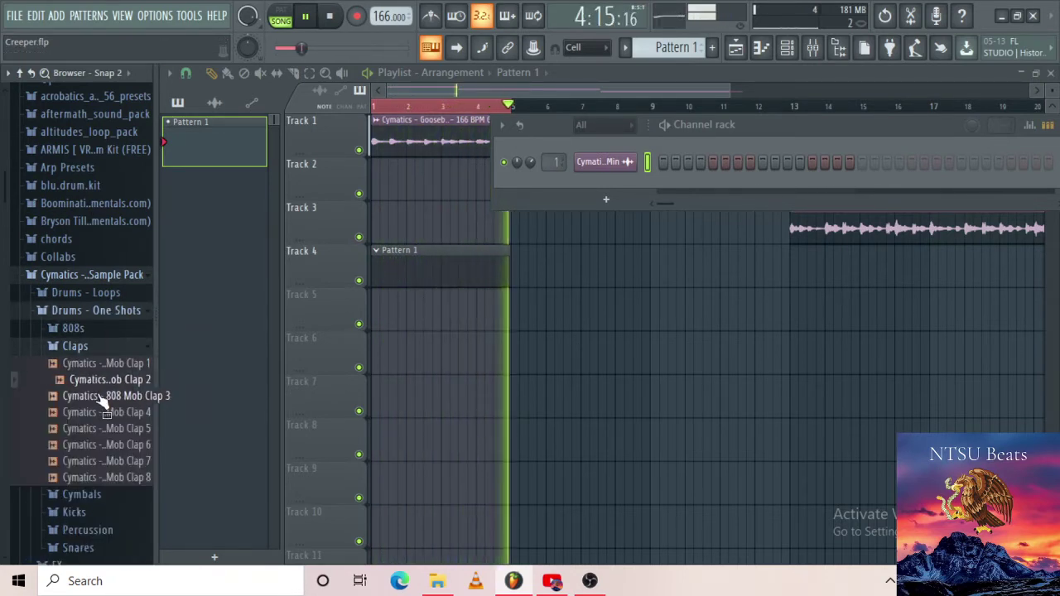
pyautogui.click(101, 399)
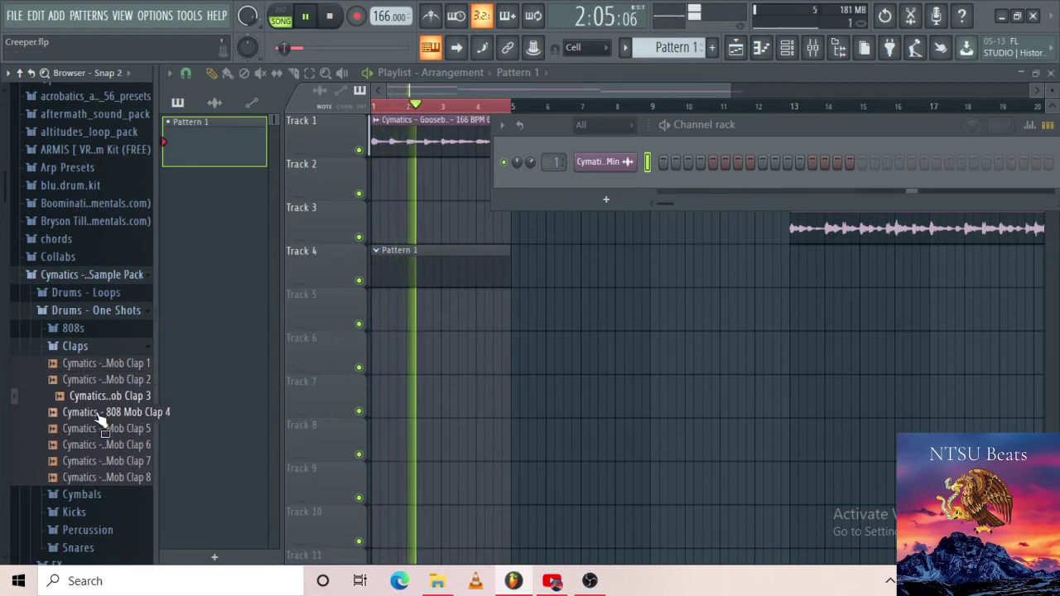
pyautogui.click(102, 412)
pyautogui.click(105, 399)
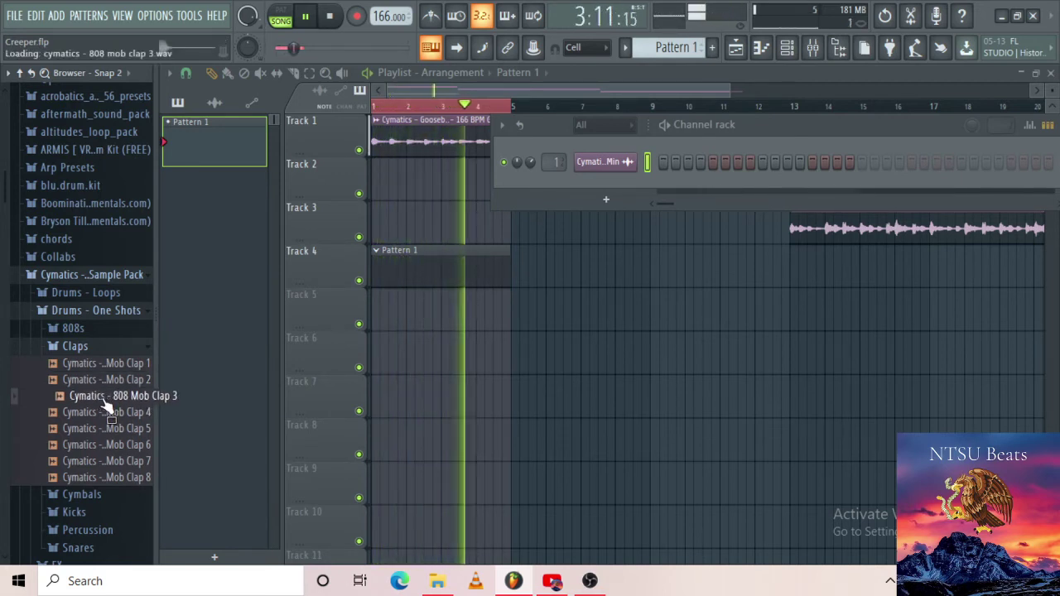
pyautogui.press('space')
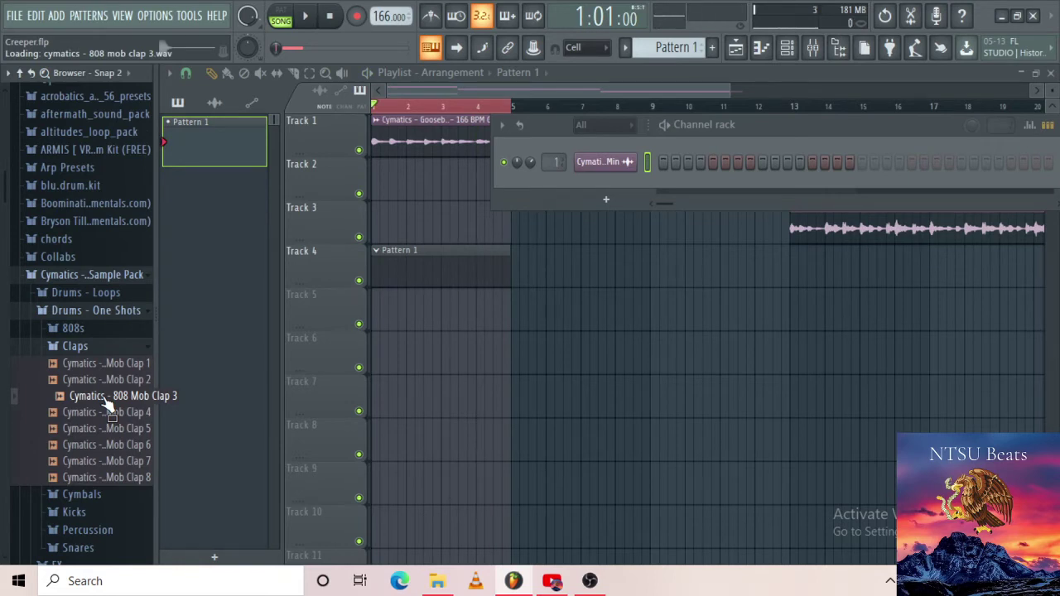
# Add the 808 Mob Clap 3 sample as a new Channel rack channel and turn on its step 9.
pyautogui.moveTo(105, 402); pyautogui.dragTo(364, 358)
pyautogui.moveTo(574, 213); pyautogui.dragTo(596, 179)
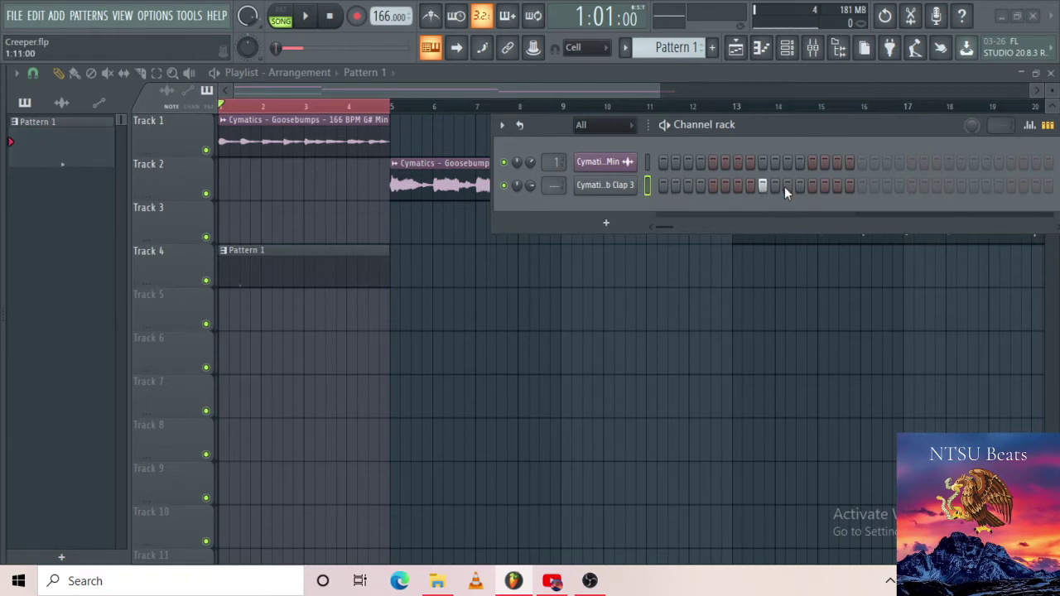
# Turn on the clap's steps 25, 41 and 57 in Pattern 1 while the song plays, and stop playback.
pyautogui.moveTo(925, 133); pyautogui.dragTo(761, 136)
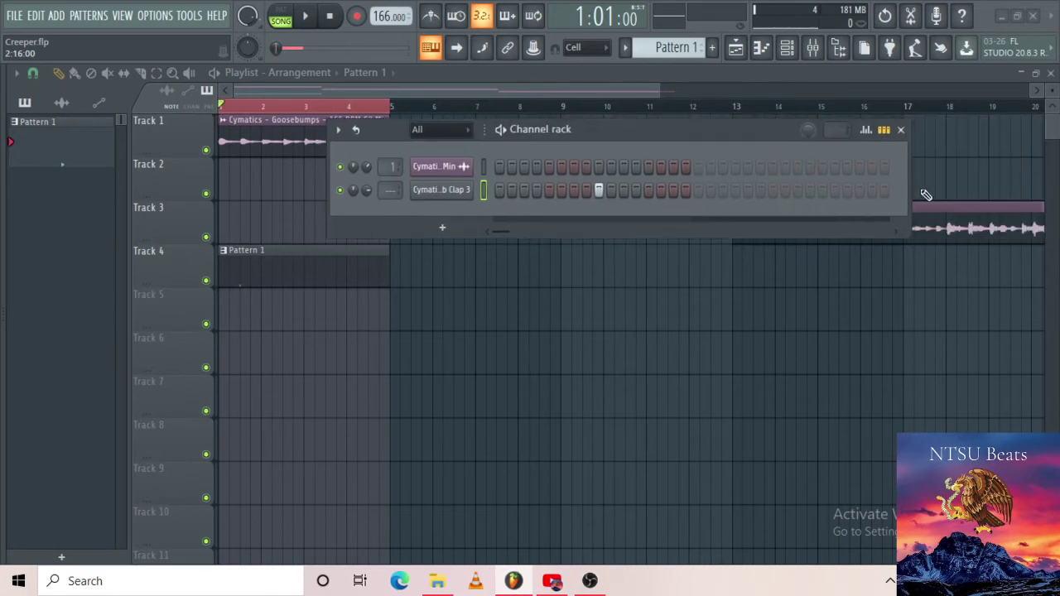
pyautogui.press('space')
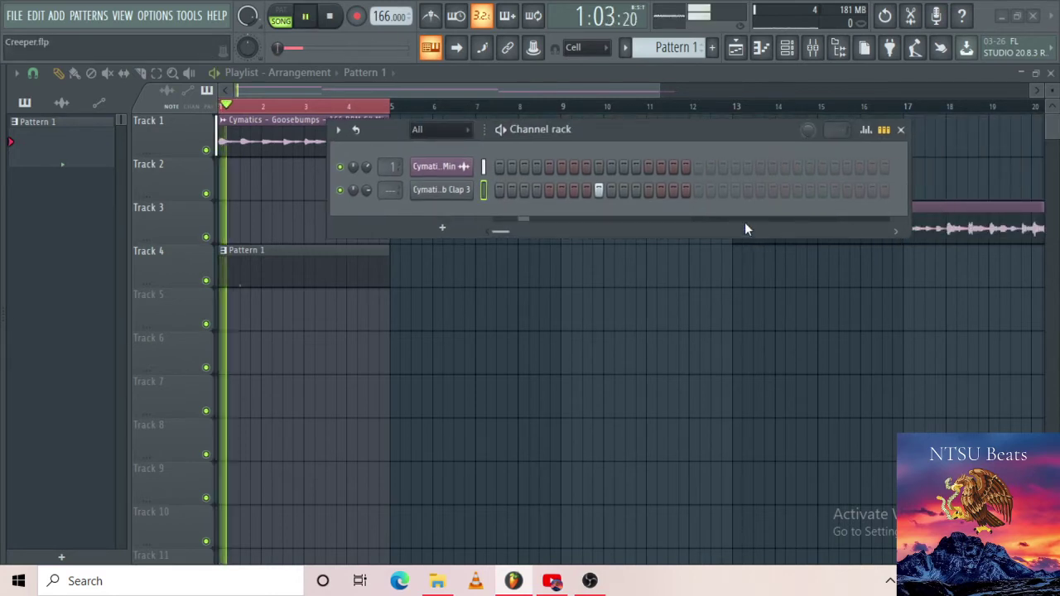
pyautogui.click(799, 192)
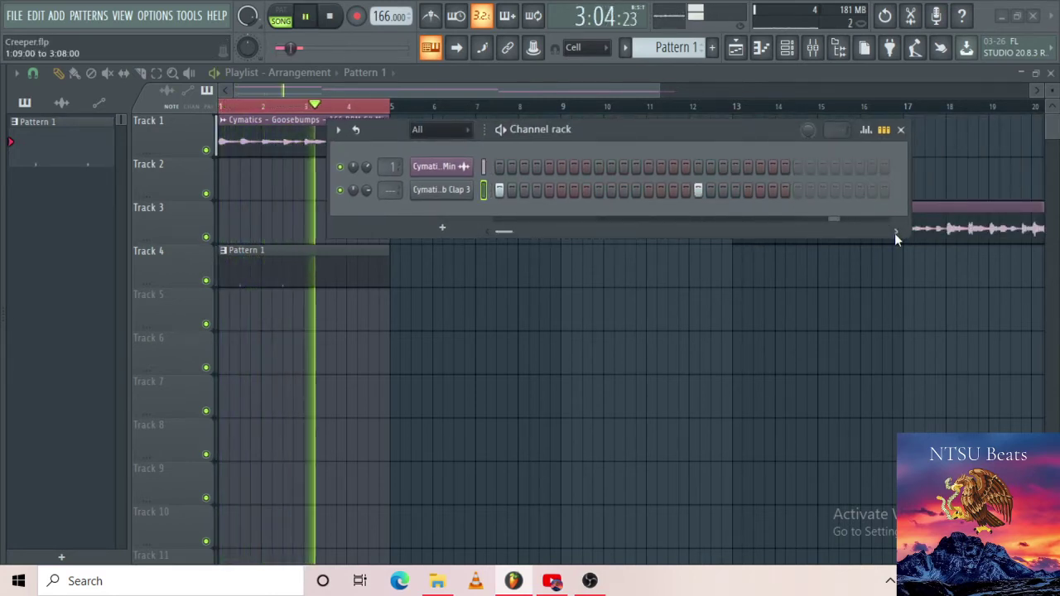
pyautogui.press('space')
pyautogui.press('space')
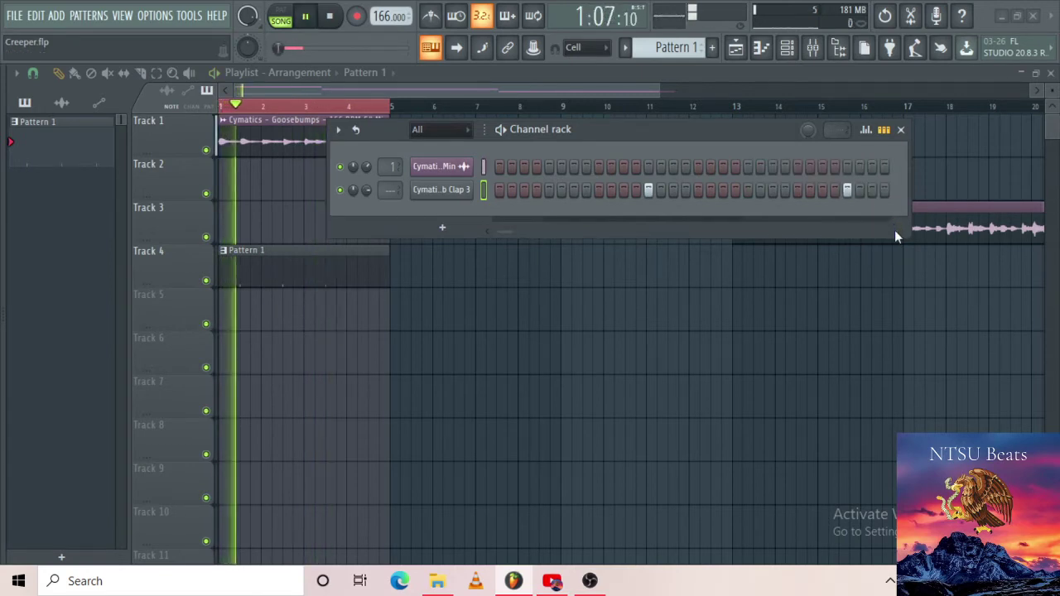
pyautogui.click(894, 231)
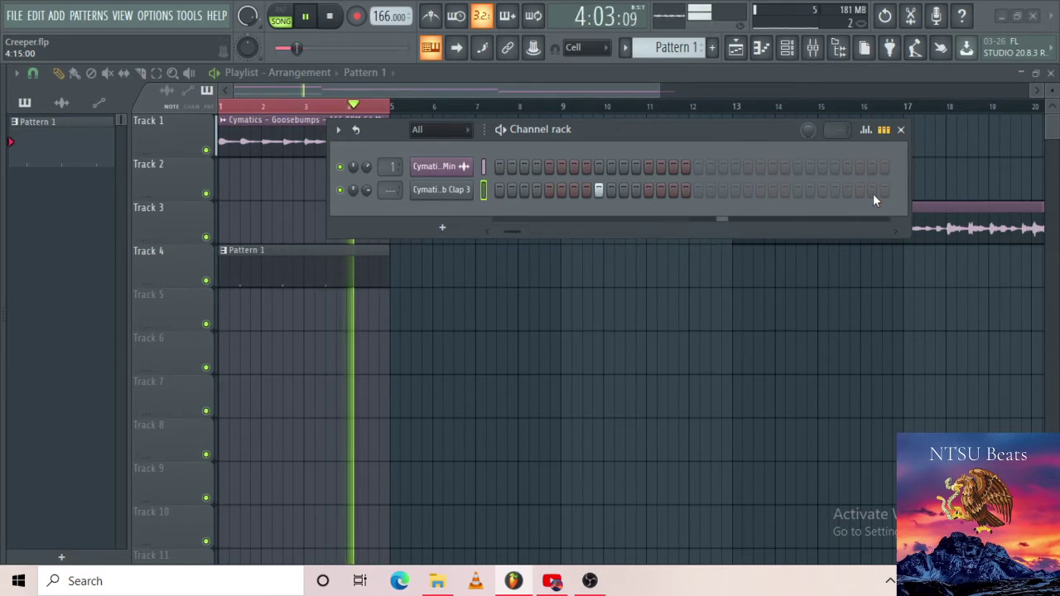
pyautogui.click(797, 191)
pyautogui.press('space')
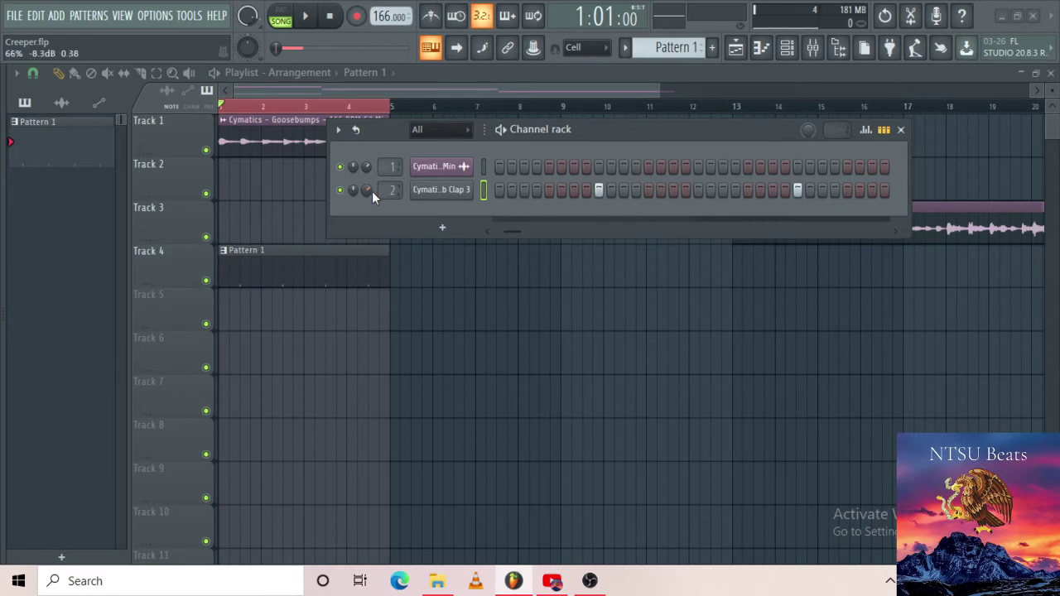
# Route the clap channel to mixer track 2 and lower the Insert 2 fader while the song plays.
pyautogui.press('space')
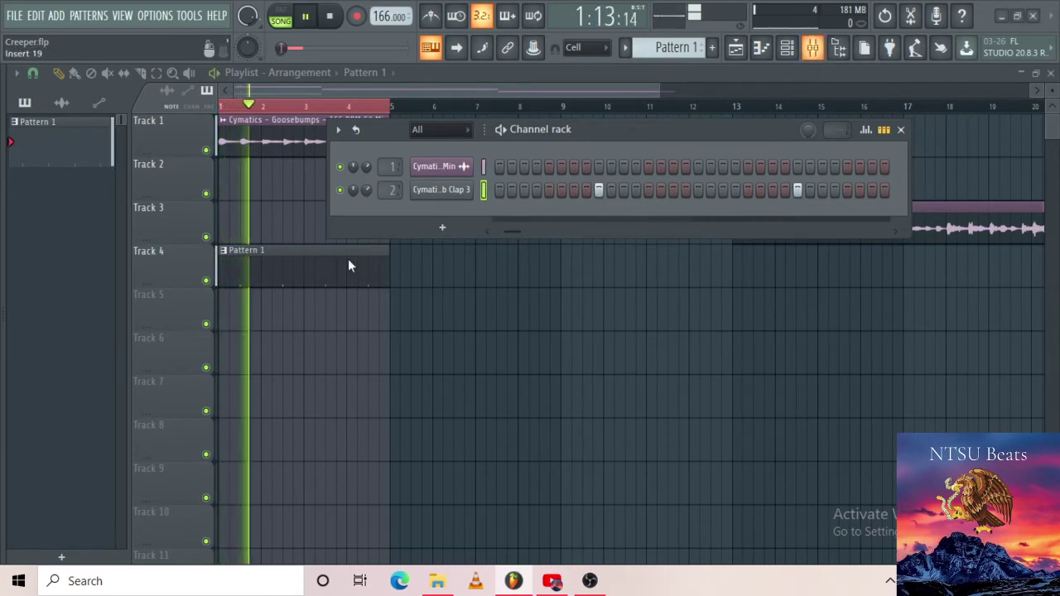
pyautogui.press('F9')
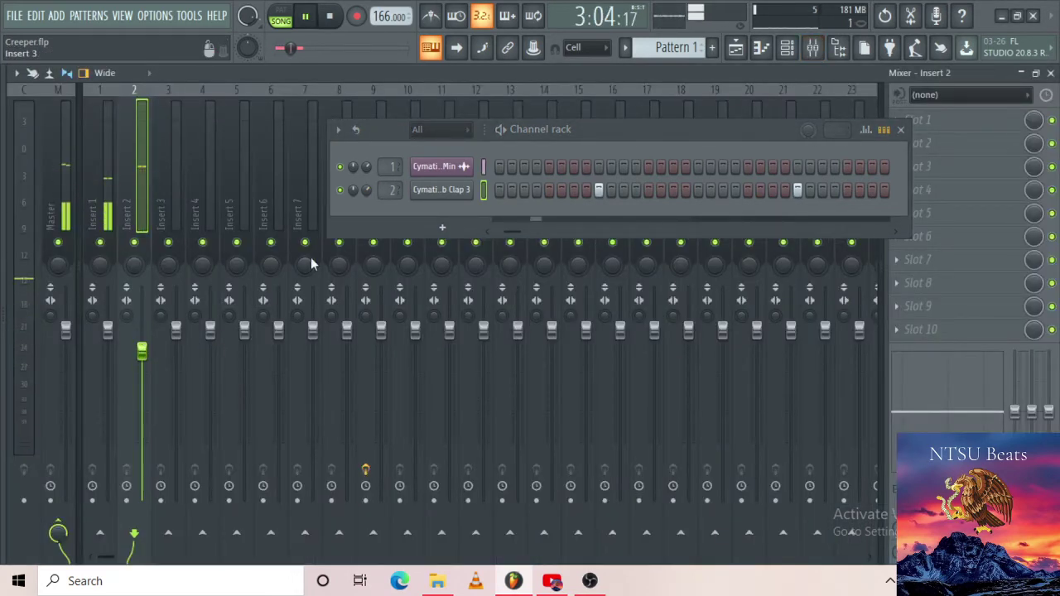
pyautogui.press('space')
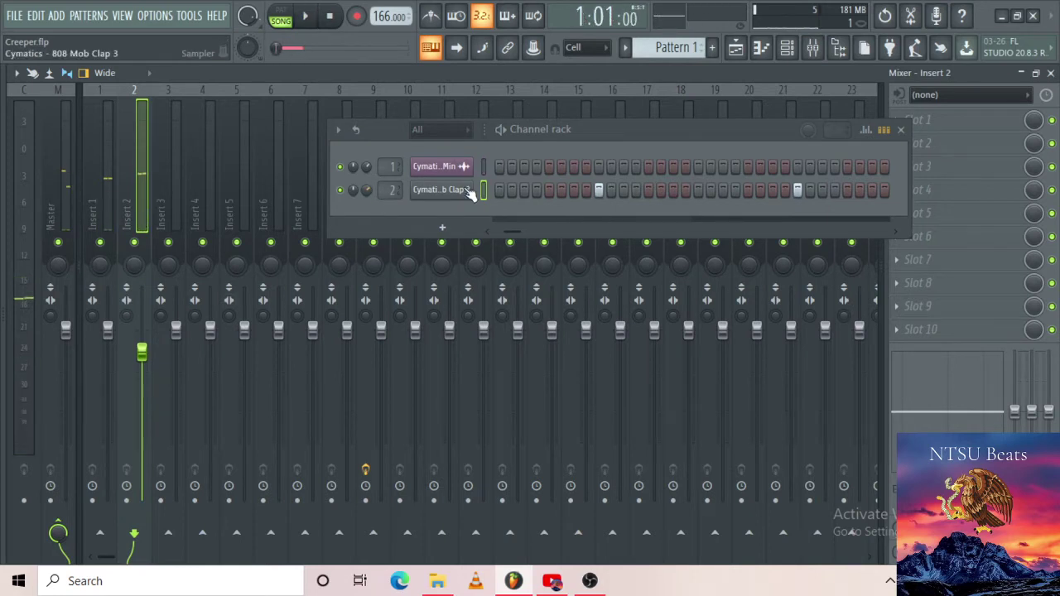
# Open the clap channel in the Piano roll and raise its four notes' velocities to 100%.
pyautogui.rightClick(470, 192)
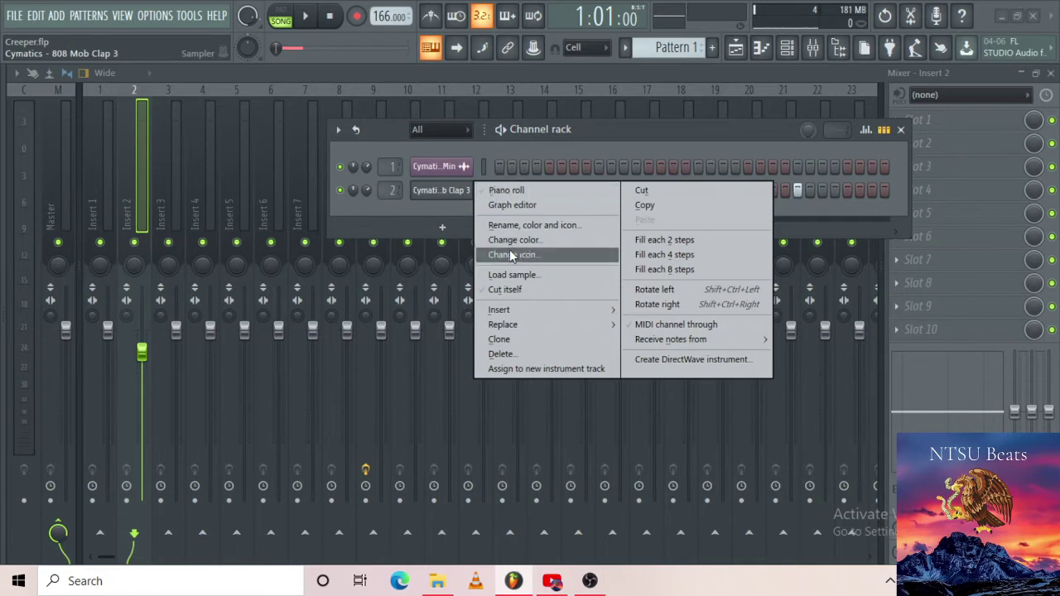
pyautogui.click(445, 190)
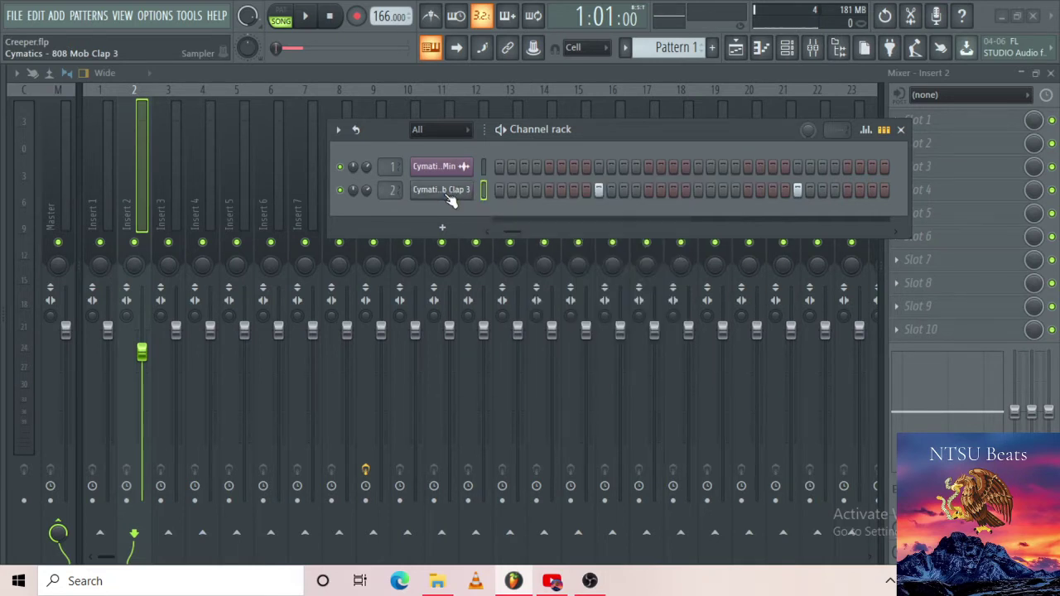
pyautogui.rightClick(448, 197)
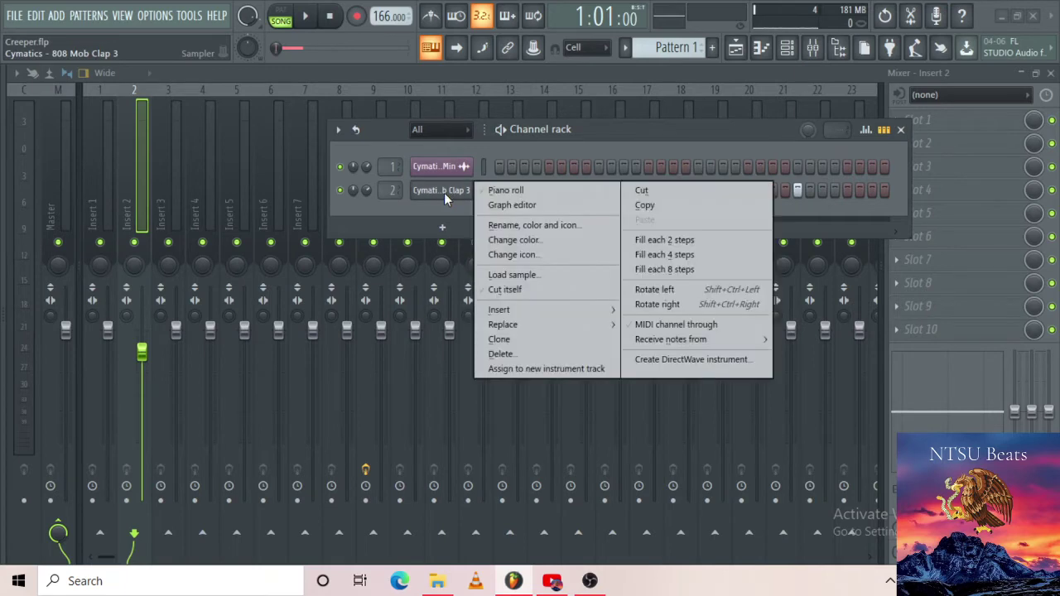
pyautogui.click(497, 191)
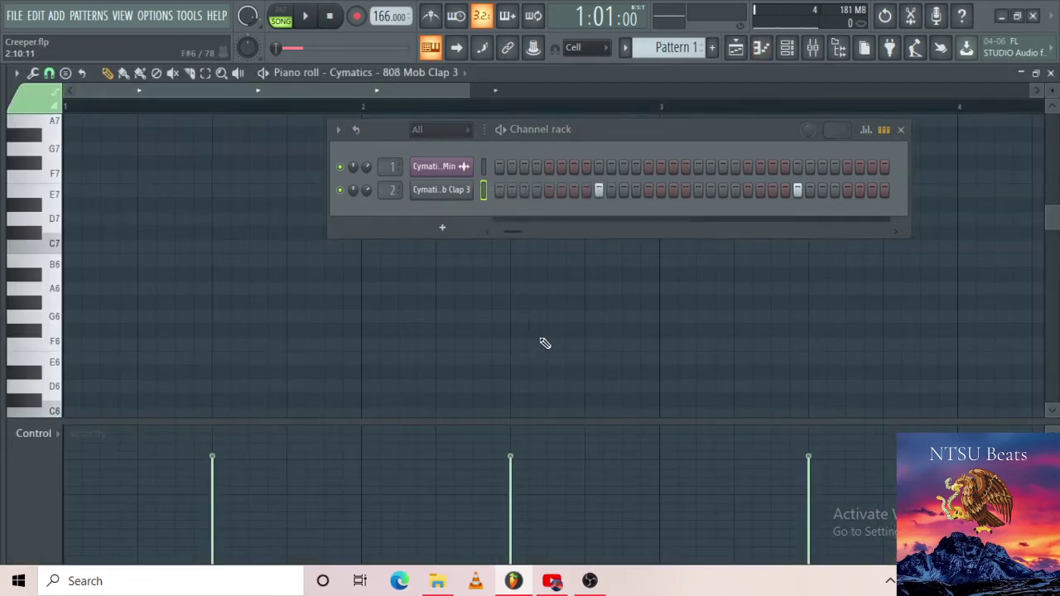
pyautogui.scroll(-2, 548, 356)
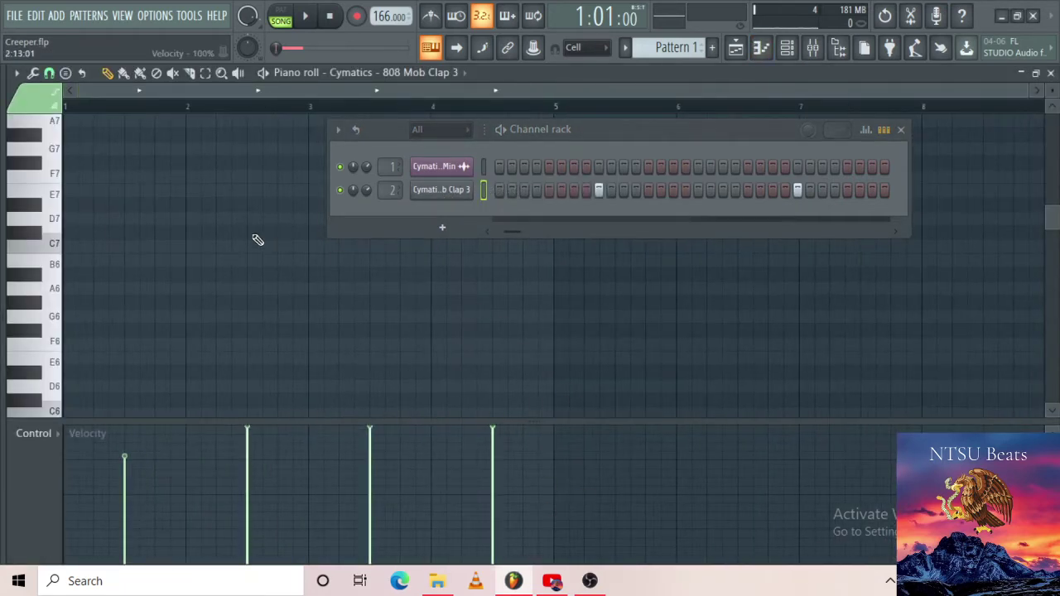
# Lower the Insert 2 fader further during playback, then stop and return to the Playlist with the Channel rack closed.
pyautogui.press('space')
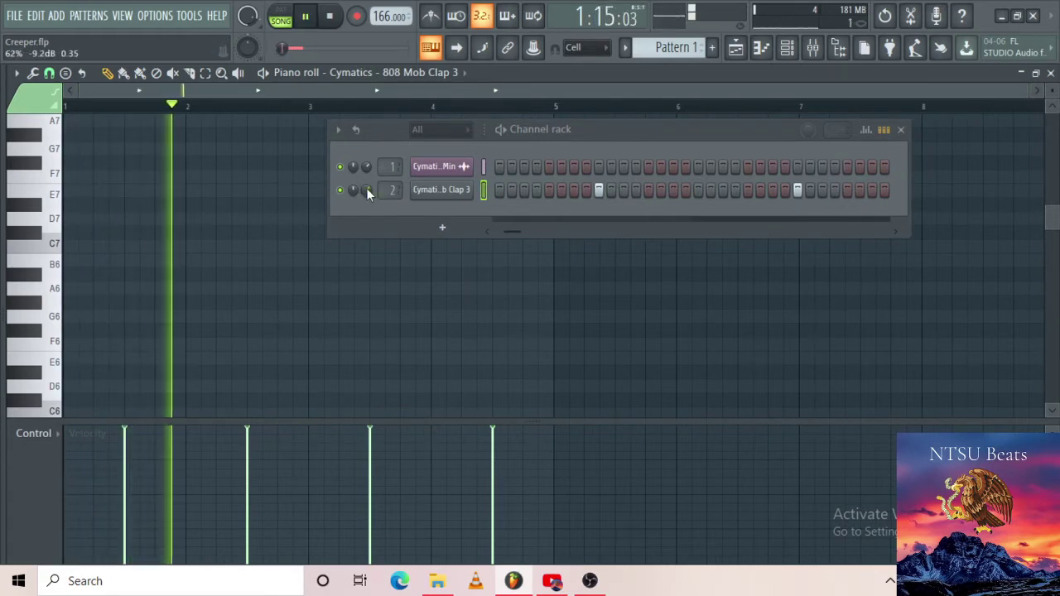
pyautogui.press('F9')
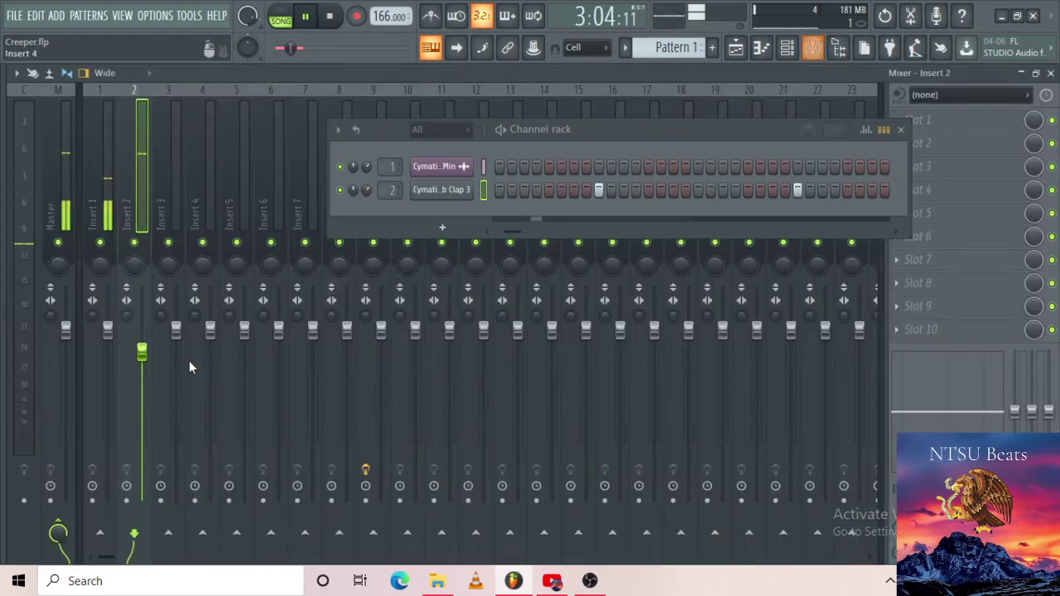
pyautogui.moveTo(141, 352); pyautogui.dragTo(141, 365)
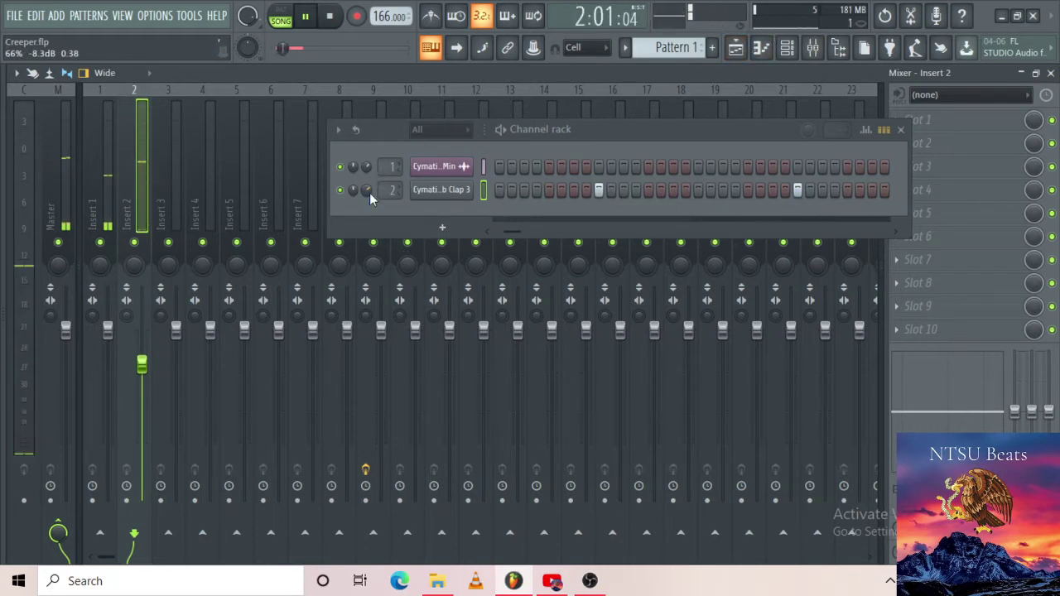
pyautogui.click(786, 49)
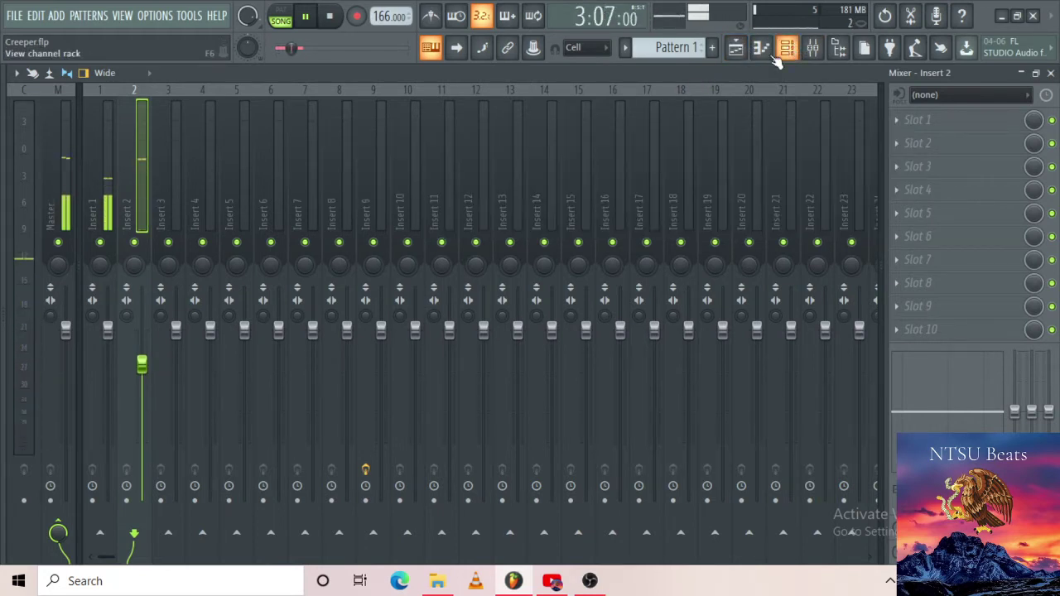
pyautogui.click(760, 48)
pyautogui.press('space')
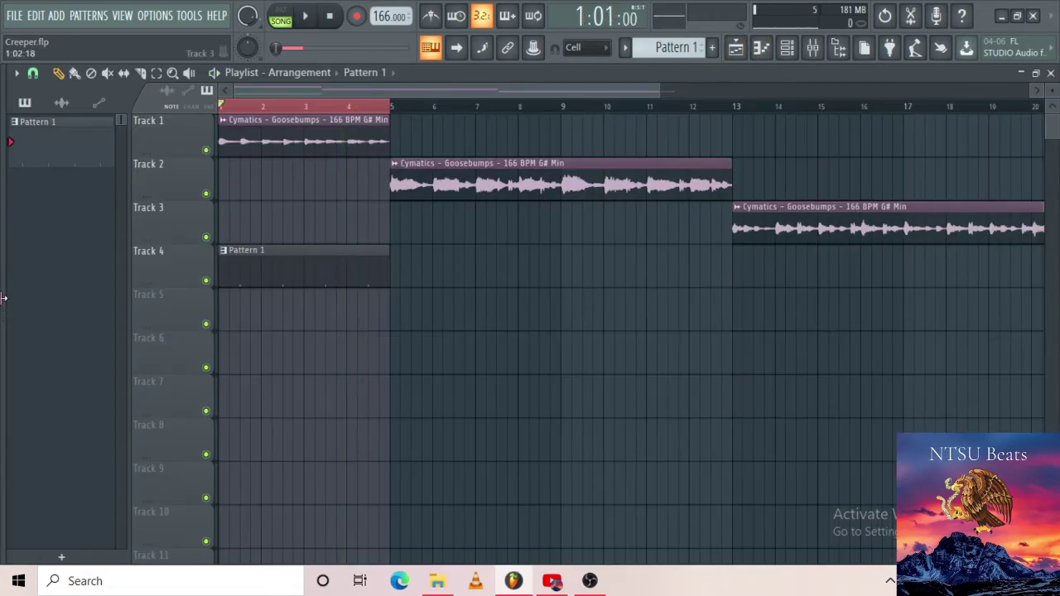
# Add 808 Mob Closed Hihat 1 from the Cymbals folder's Hihats - Closed subfolder as a new channel routed to mixer track 3.
pyautogui.click(3, 298)
pyautogui.scroll(-5, 74, 366)
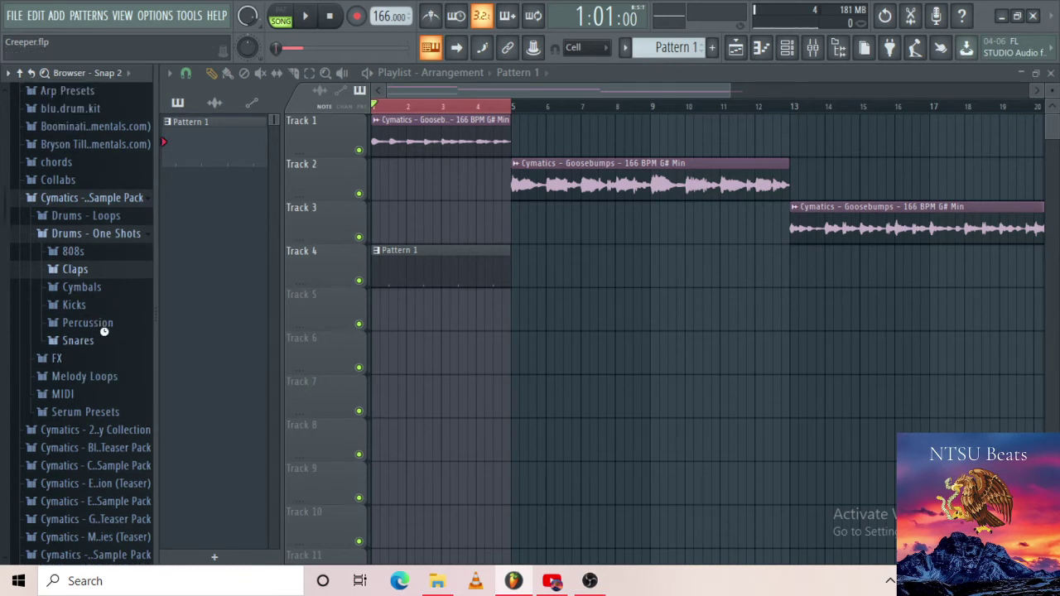
pyautogui.click(101, 290)
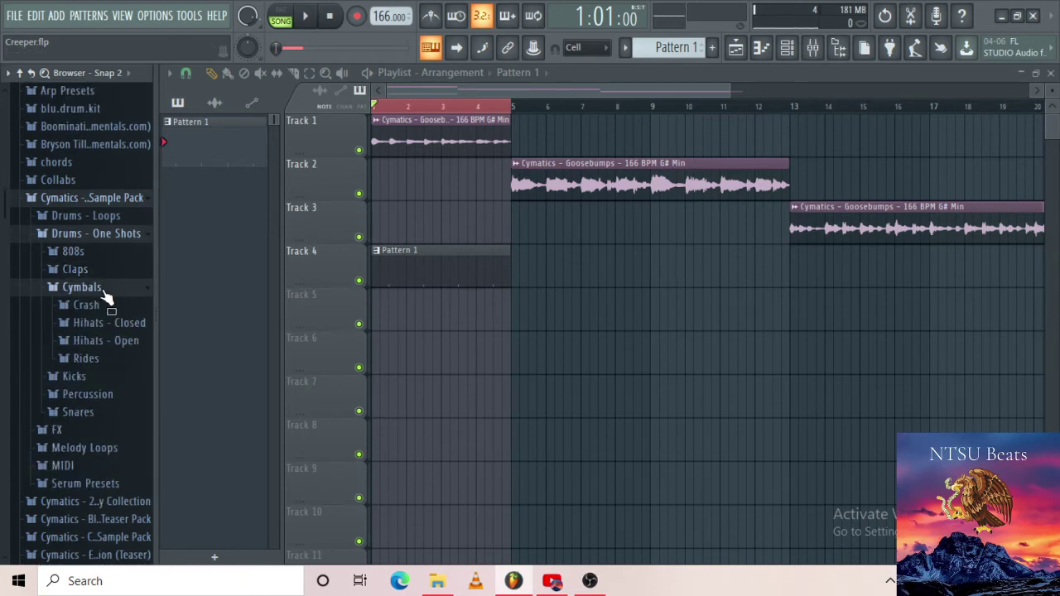
pyautogui.click(111, 324)
pyautogui.click(122, 340)
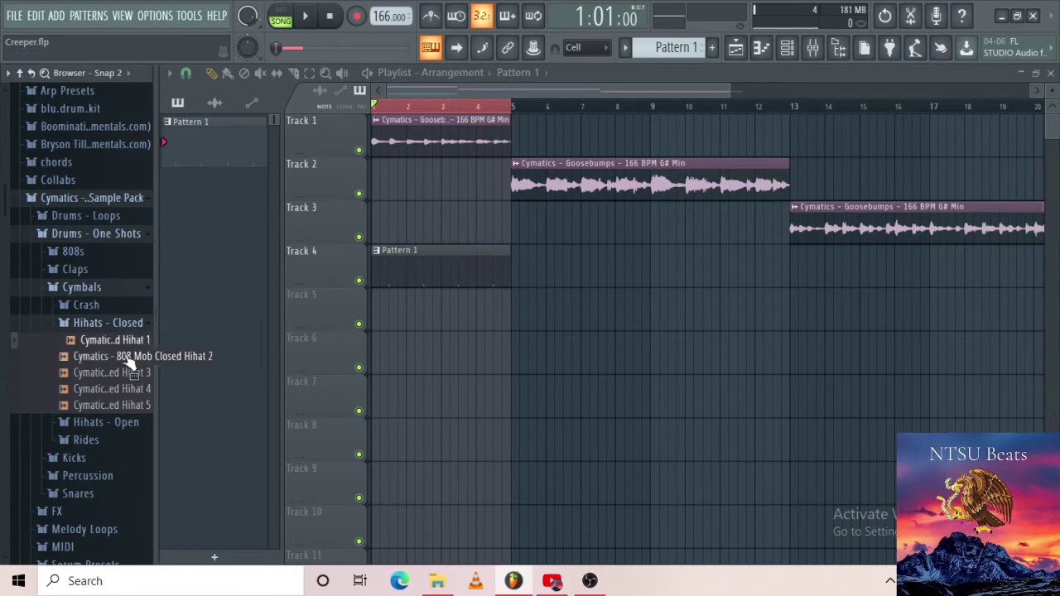
pyautogui.click(134, 342)
pyautogui.moveTo(132, 345); pyautogui.dragTo(440, 212)
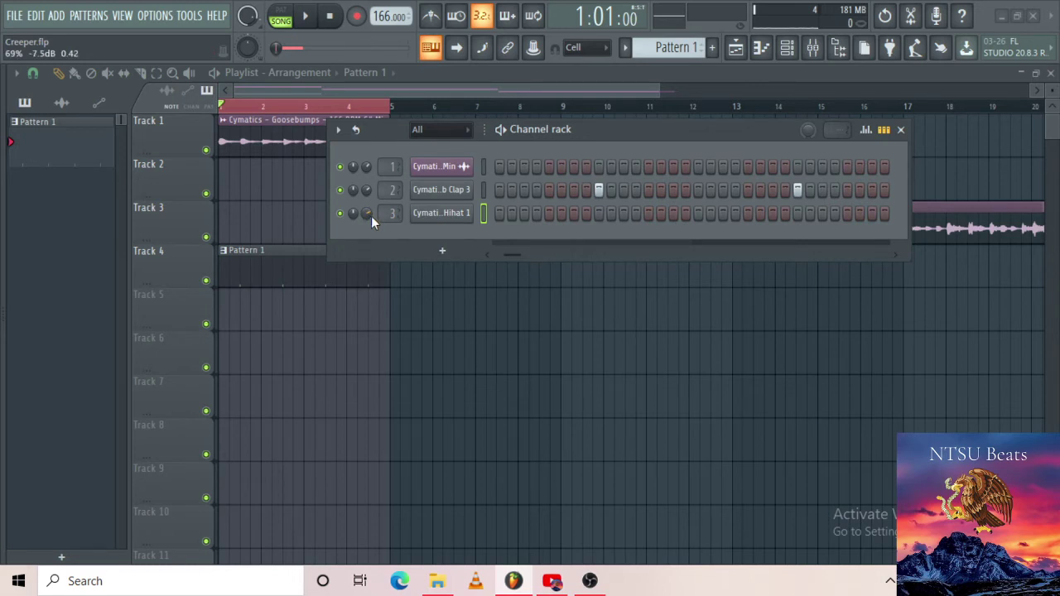
# Fill the closed hi-hat channel each 8 steps and listen to it with the song.
pyautogui.rightClick(438, 218)
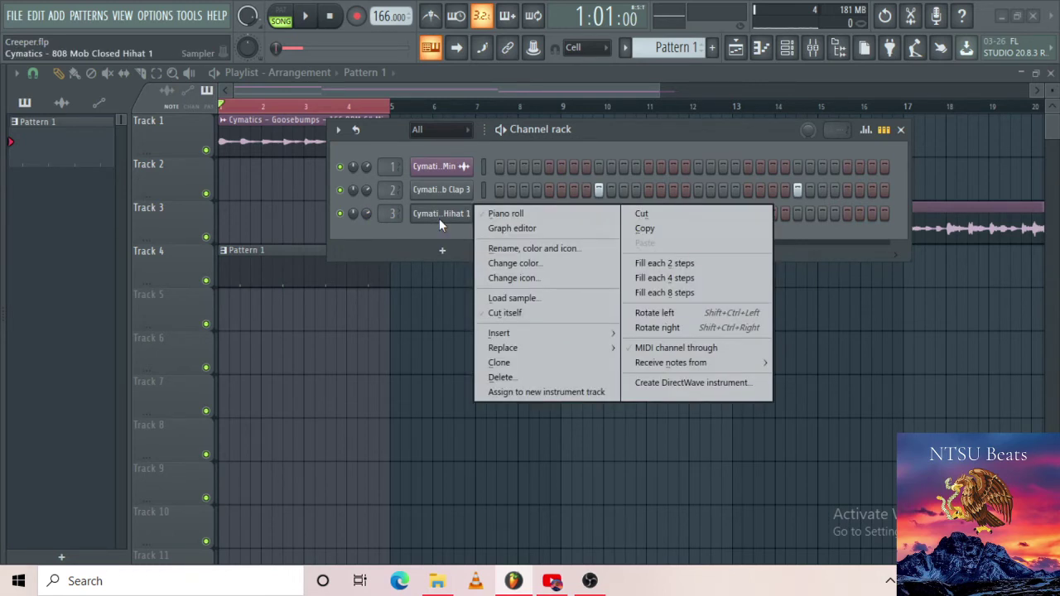
pyautogui.click(680, 292)
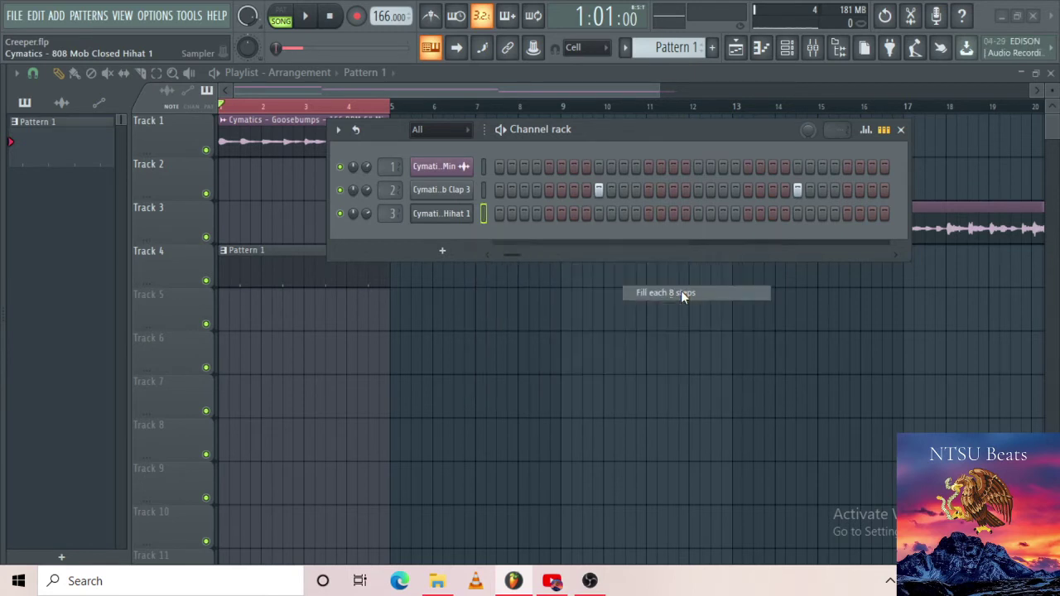
pyautogui.press('space')
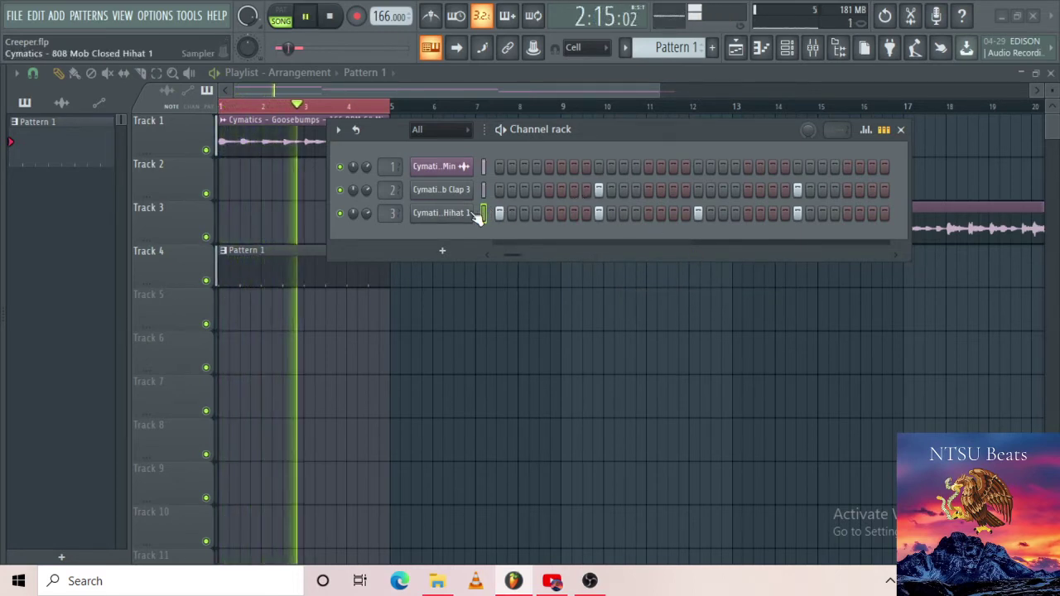
pyautogui.press('space')
# Fill the closed hi-hat channel each 4 steps and listen to it with the song.
pyautogui.rightClick(441, 216)
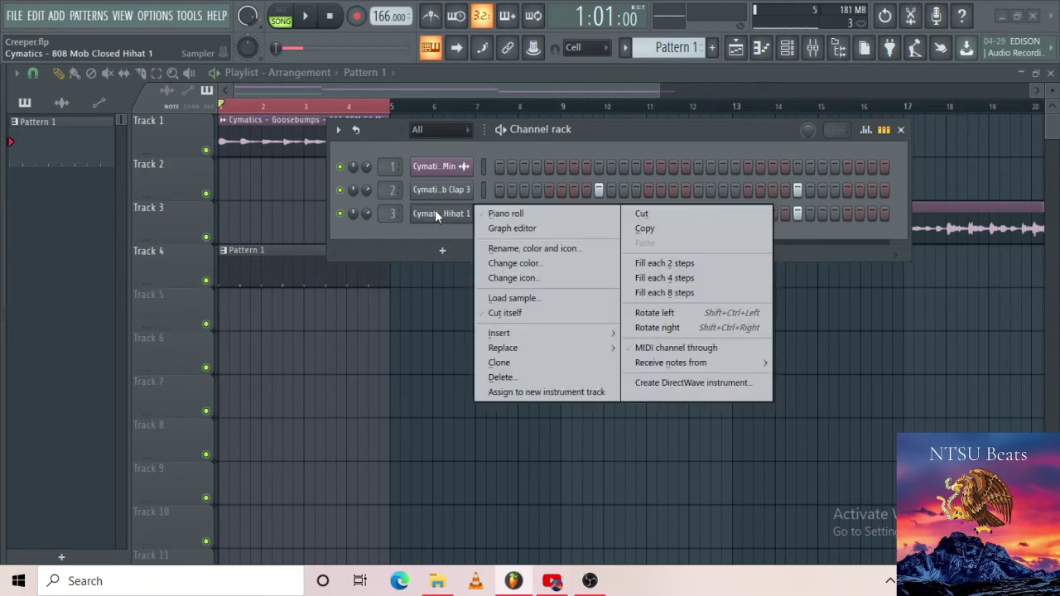
pyautogui.click(657, 279)
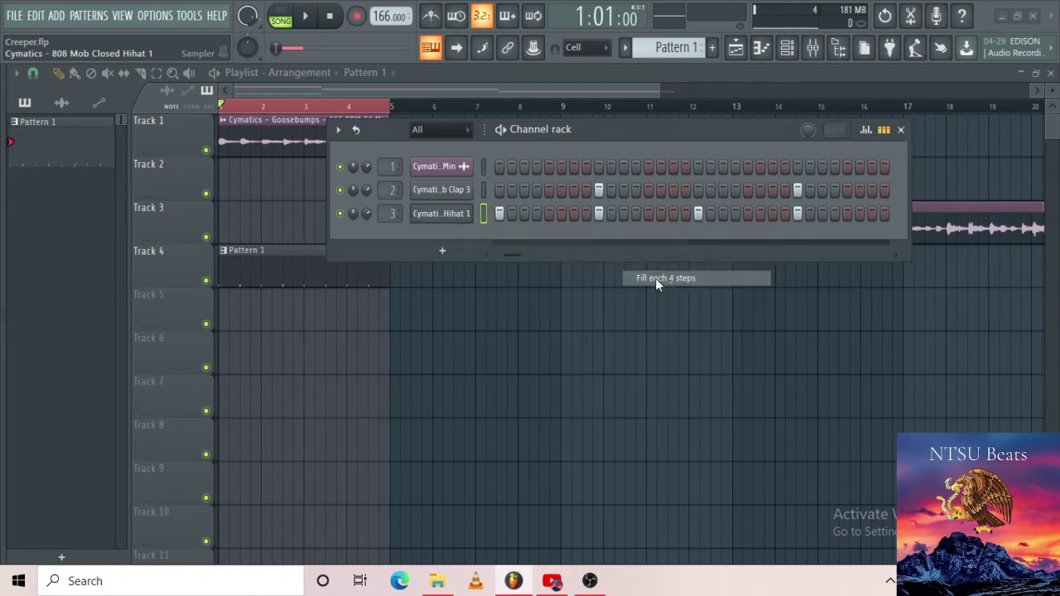
pyautogui.press('space')
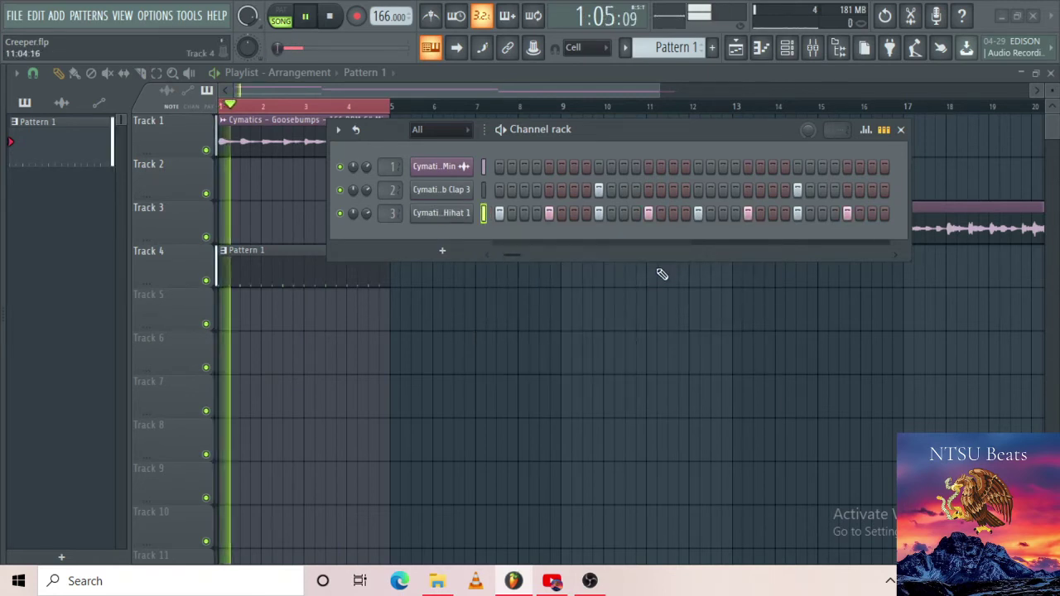
pyautogui.press('space')
# Fill the closed hi-hat channel each 2 steps and listen to it with the song.
pyautogui.rightClick(466, 214)
pyautogui.click(664, 263)
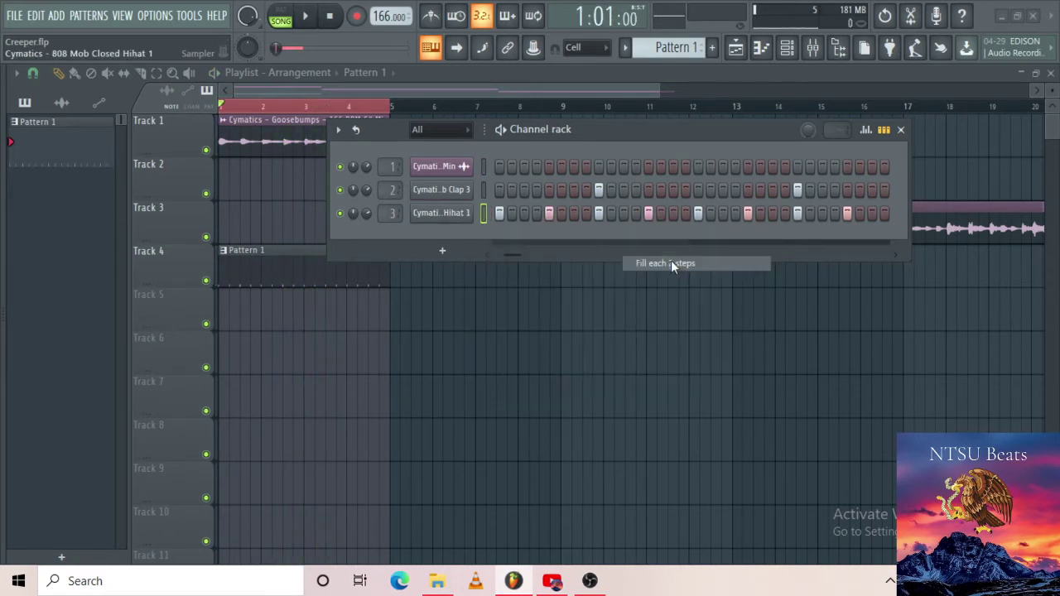
pyautogui.press('space')
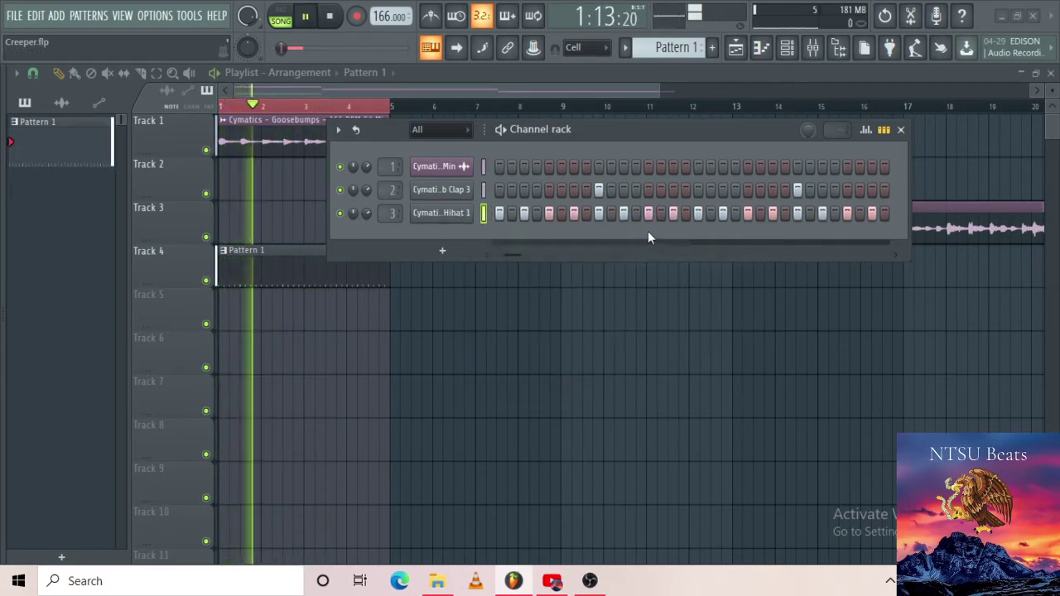
pyautogui.press('space')
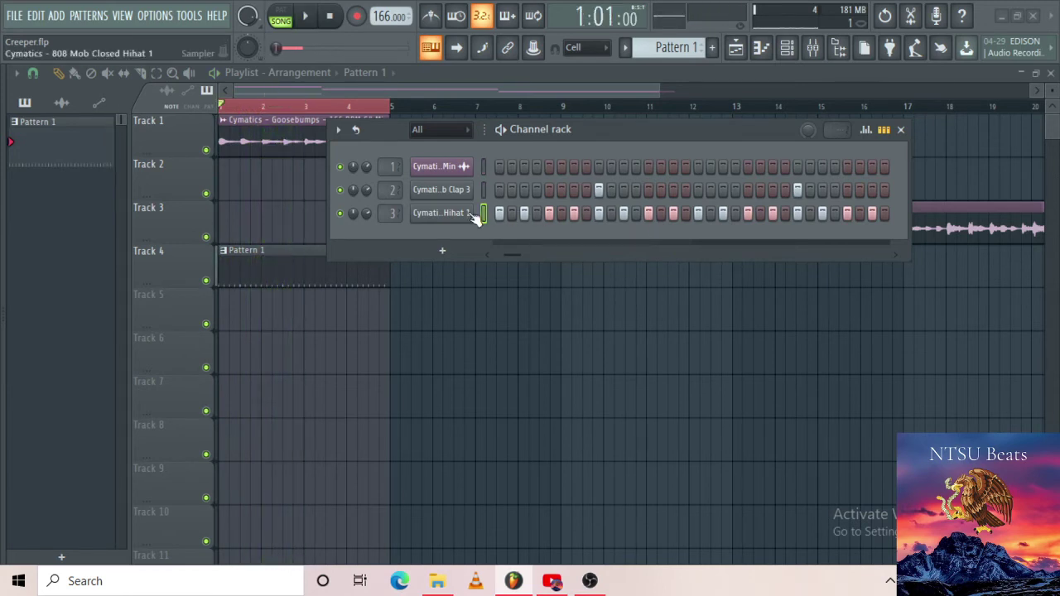
# Switch the closed hi-hat channel back to a fill each 4 steps and play the song to check it.
pyautogui.rightClick(471, 214)
pyautogui.click(704, 275)
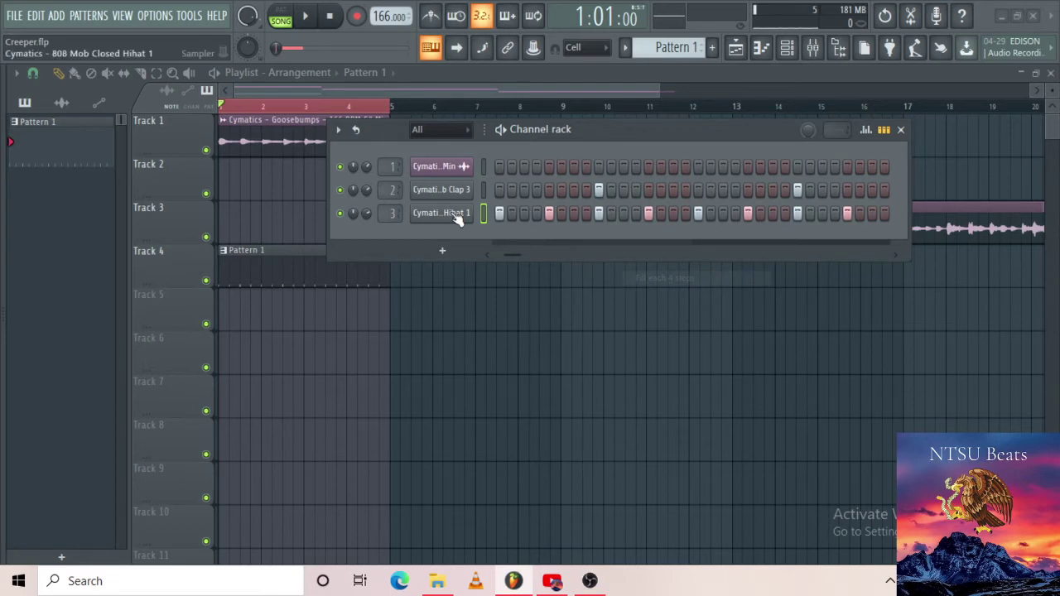
pyautogui.press('space')
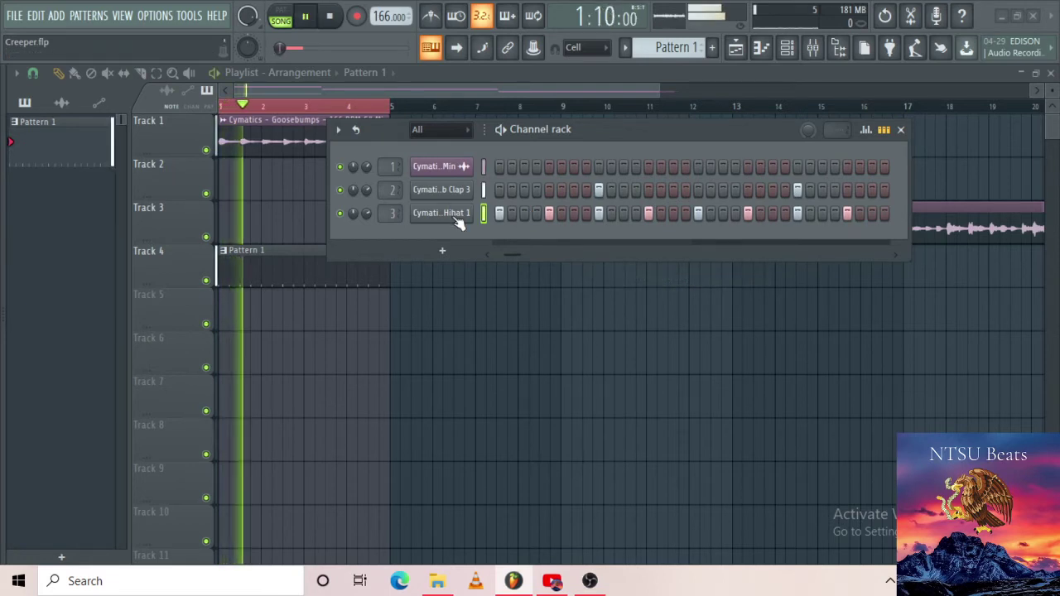
pyautogui.press('space')
# Open the closed hi-hat channel in the Piano roll, bring its C5 notes into view and listen to the song.
pyautogui.rightClick(458, 222)
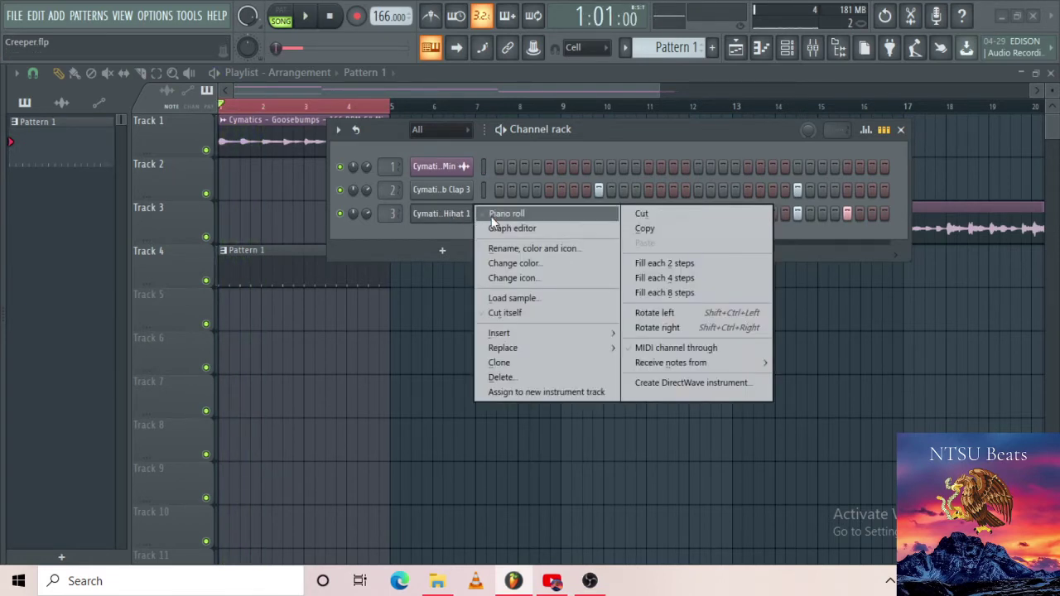
pyautogui.click(501, 213)
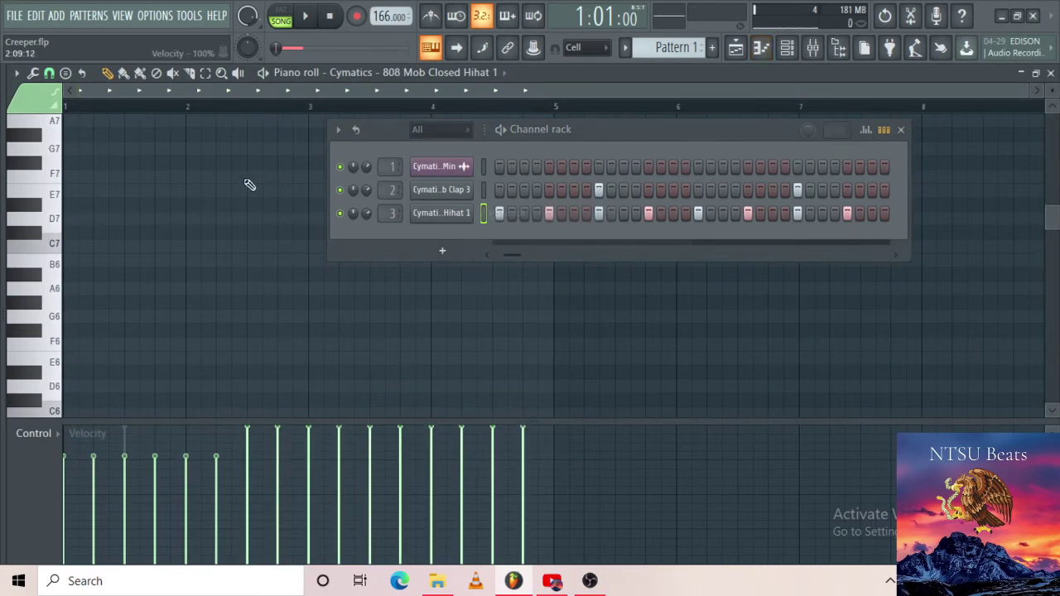
pyautogui.click(588, 582)
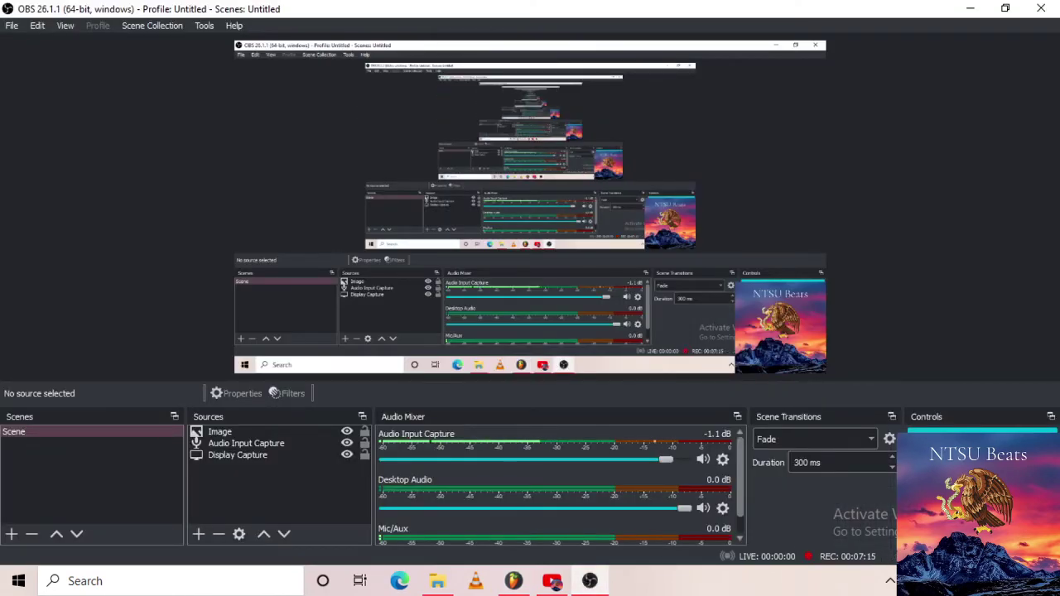
pyautogui.click(514, 582)
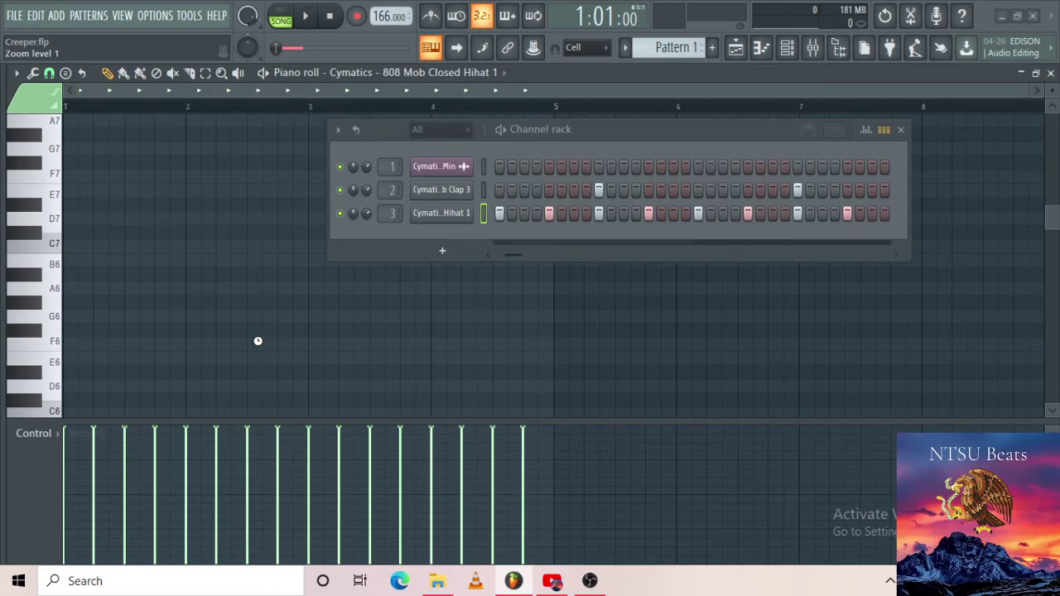
pyautogui.scroll(-6, 280, 353)
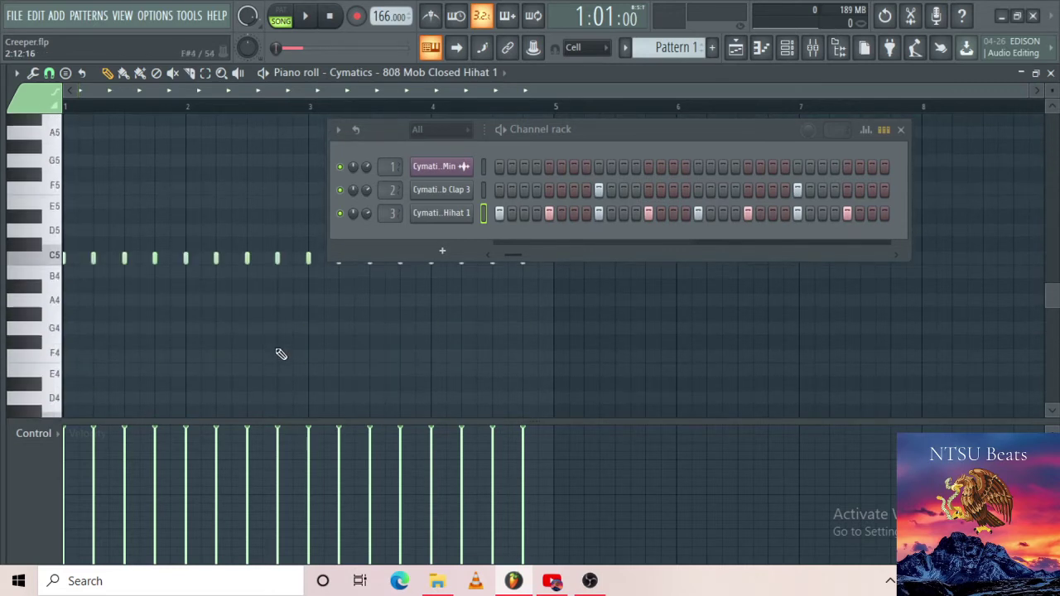
pyautogui.scroll(1, 281, 354)
pyautogui.press('space')
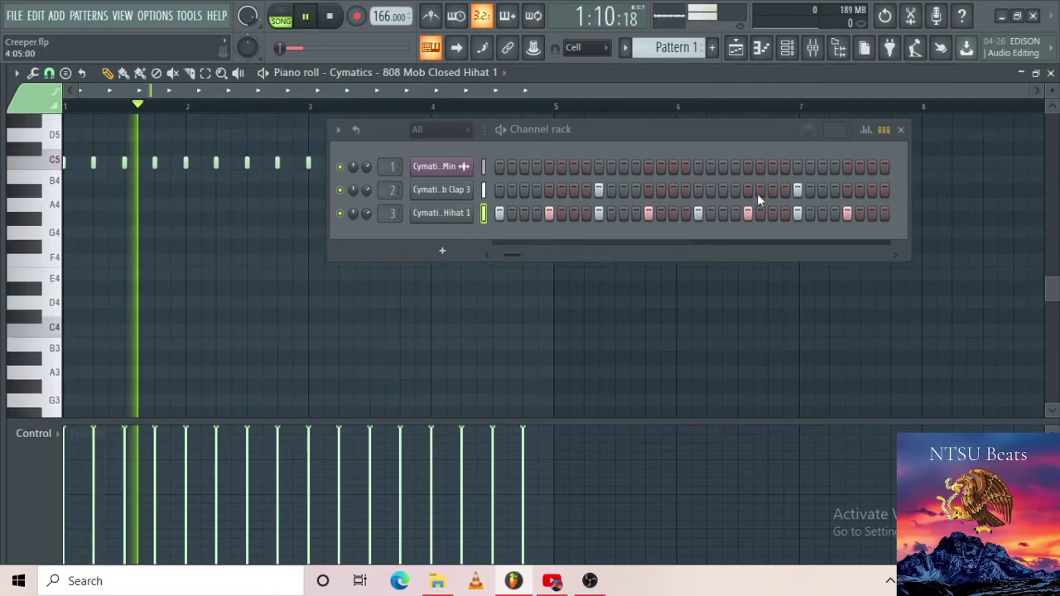
pyautogui.press('space')
# Fill the closed hi-hat channel each 4 steps again and hide the Channel rack to uncover its Piano roll notes.
pyautogui.rightClick(465, 211)
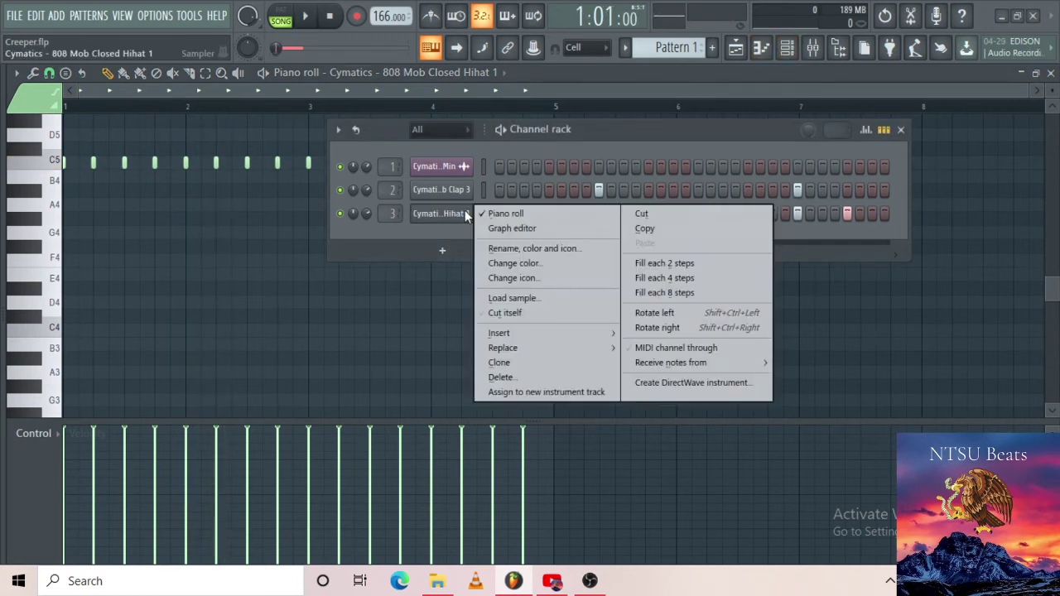
pyautogui.click(638, 277)
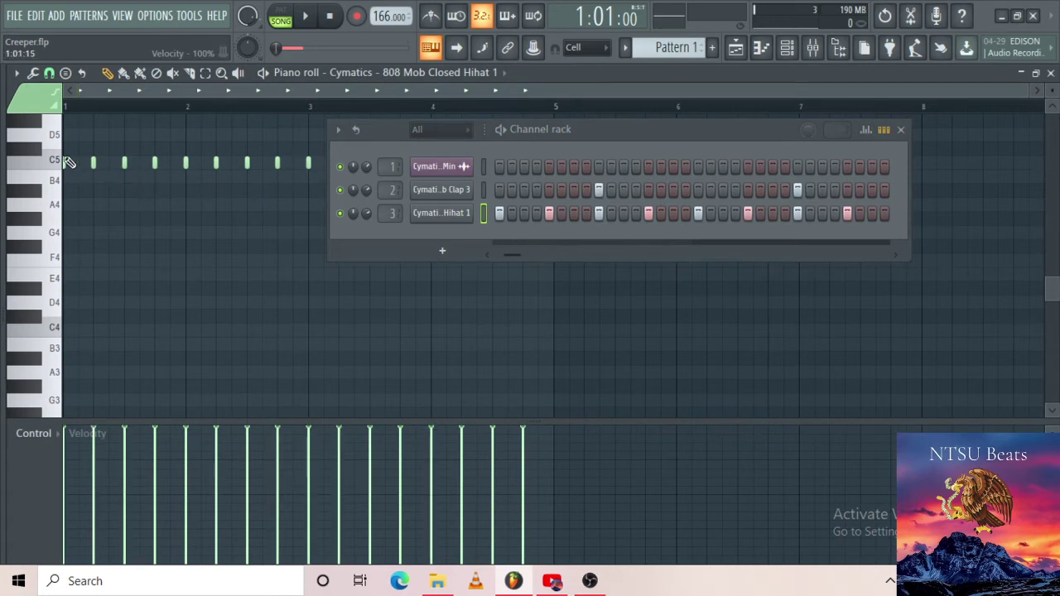
pyautogui.click(786, 47)
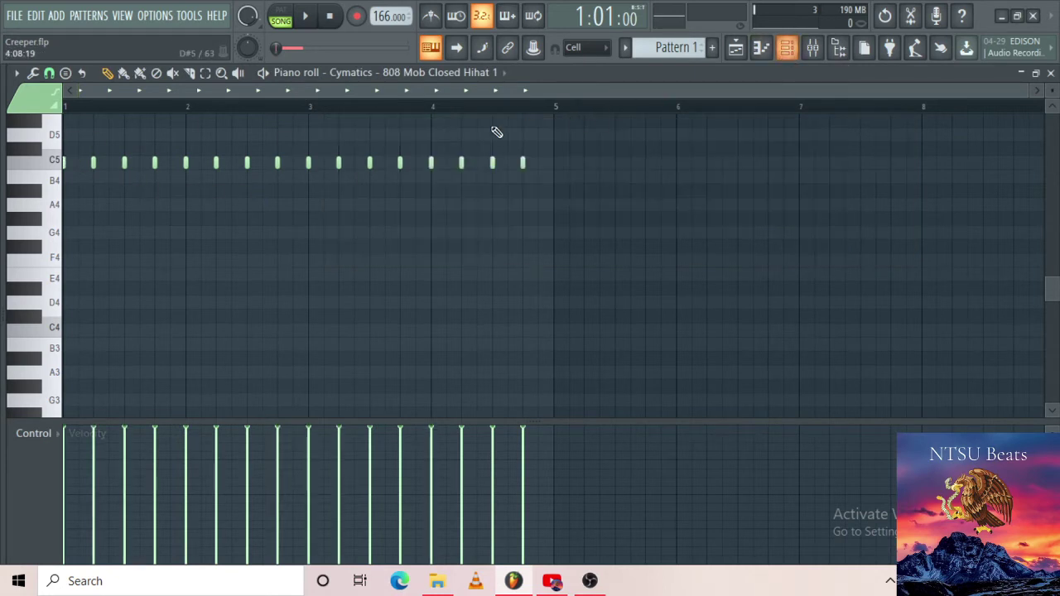
# Lengthen all hi-hat notes to two steps and fill the gaps with copies lowered one semitone to B4.
pyautogui.hotkey('ctrl', 'a')
pyautogui.scroll(3, 276, 199)
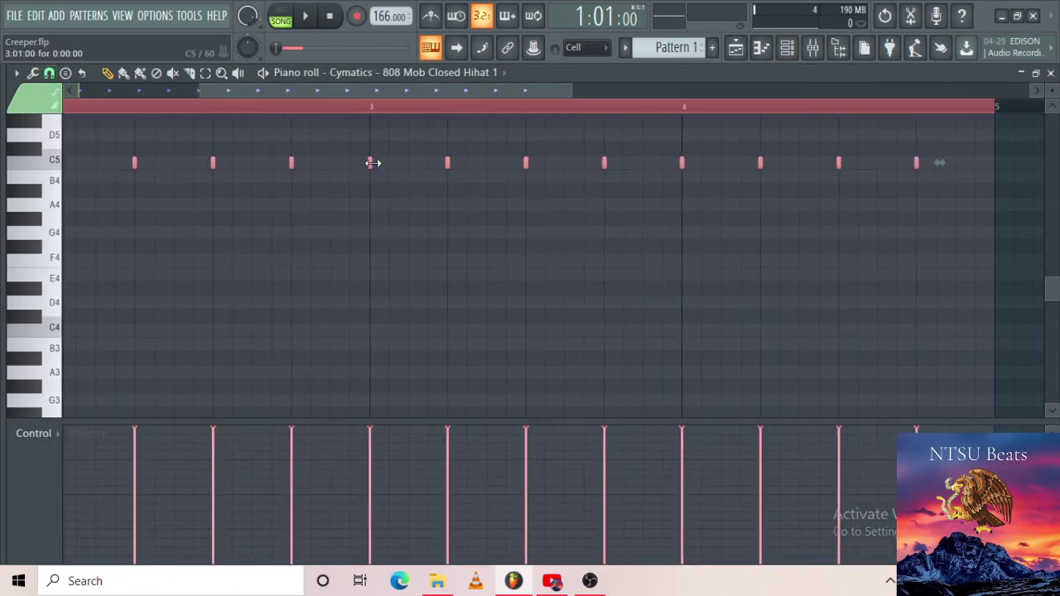
pyautogui.moveTo(374, 162); pyautogui.dragTo(431, 170)
pyautogui.scroll(-5, 441, 209)
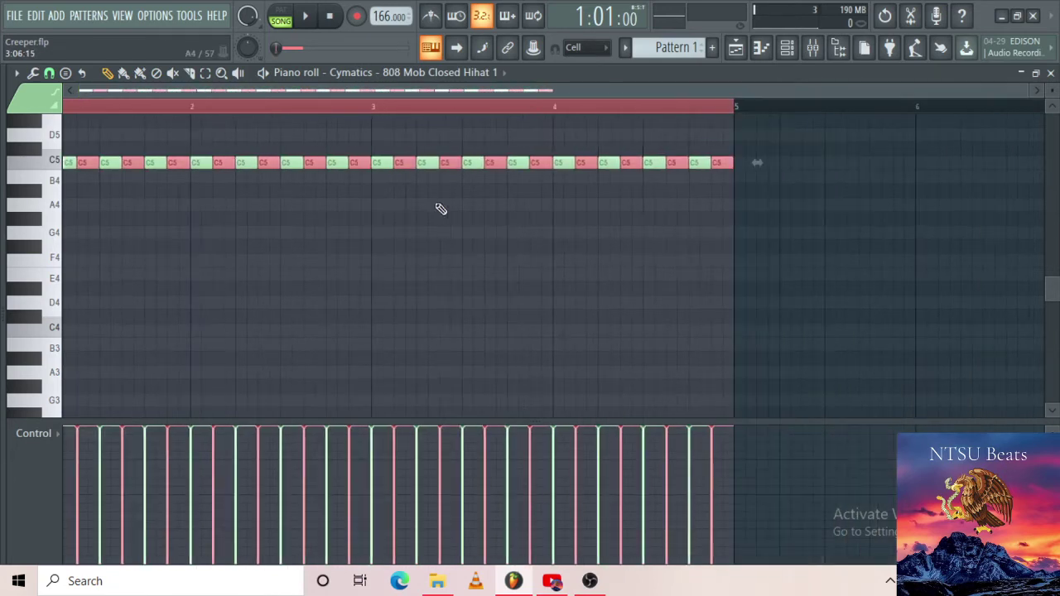
pyautogui.hotkey('shift', 'Down')
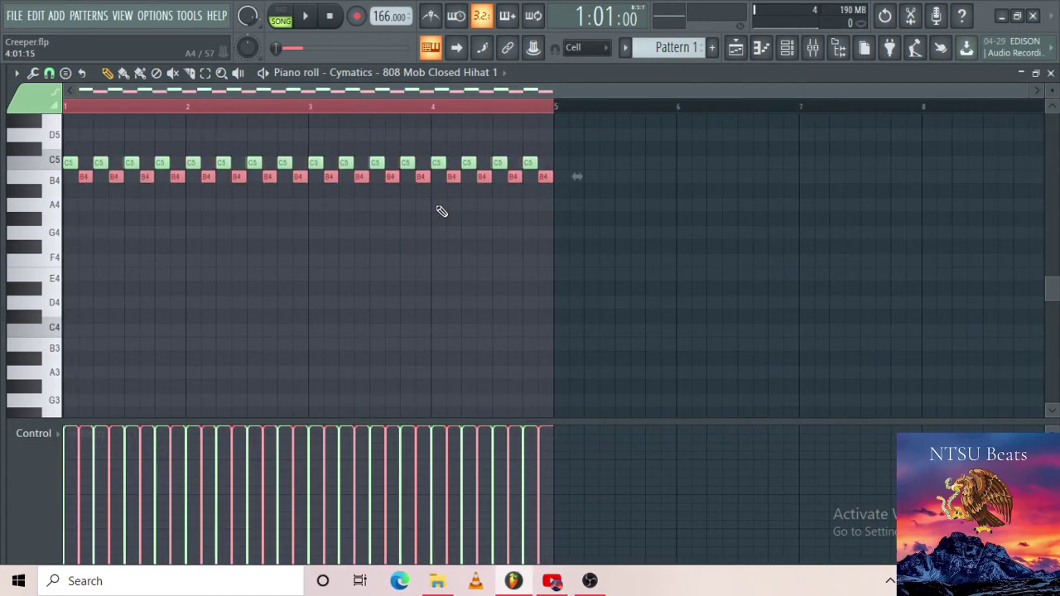
# Lower the velocity of the B4 hi-hat notes to about 77% during playback, leaving the Piano roll maximized and the notes deselected.
pyautogui.press('F5')
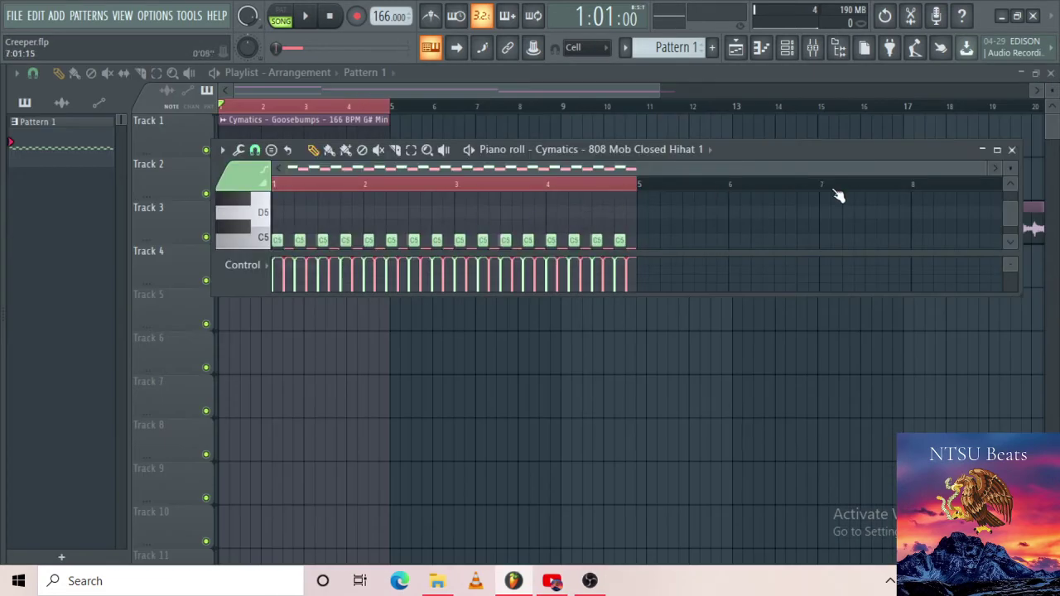
pyautogui.click(998, 150)
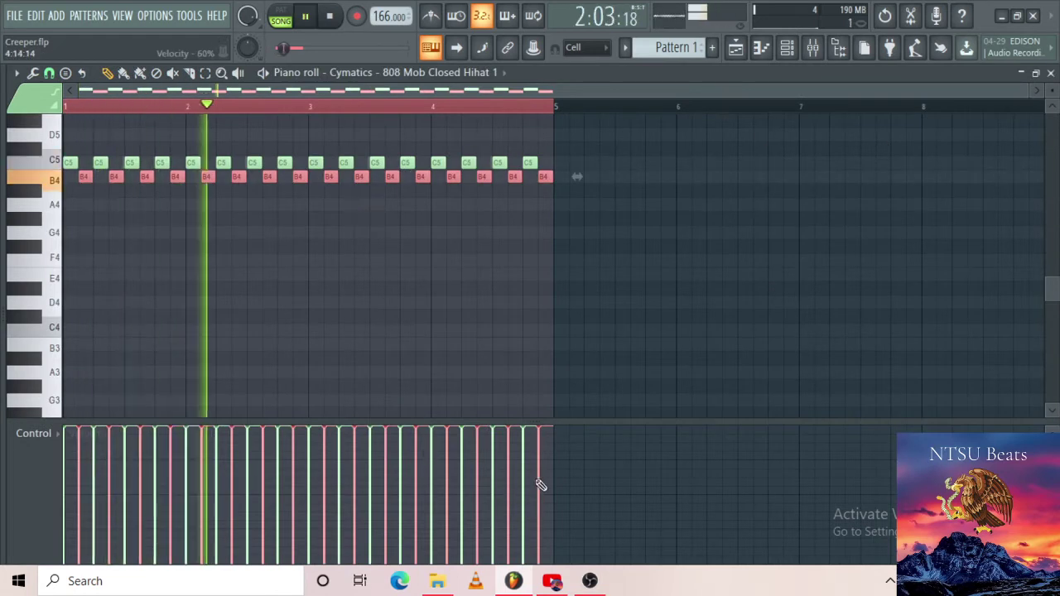
pyautogui.moveTo(539, 469)
pyautogui.mouseDown()
pyautogui.moveTo(204, 461)
pyautogui.moveTo(239, 452)
pyautogui.moveTo(85, 461)
pyautogui.mouseUp()
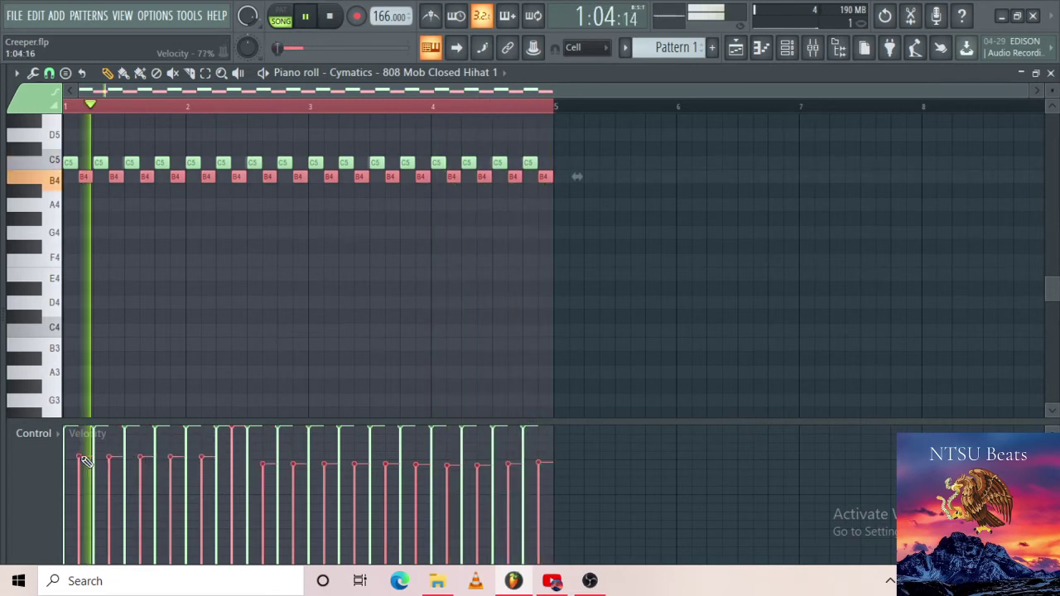
pyautogui.click(326, 120)
pyautogui.press('space')
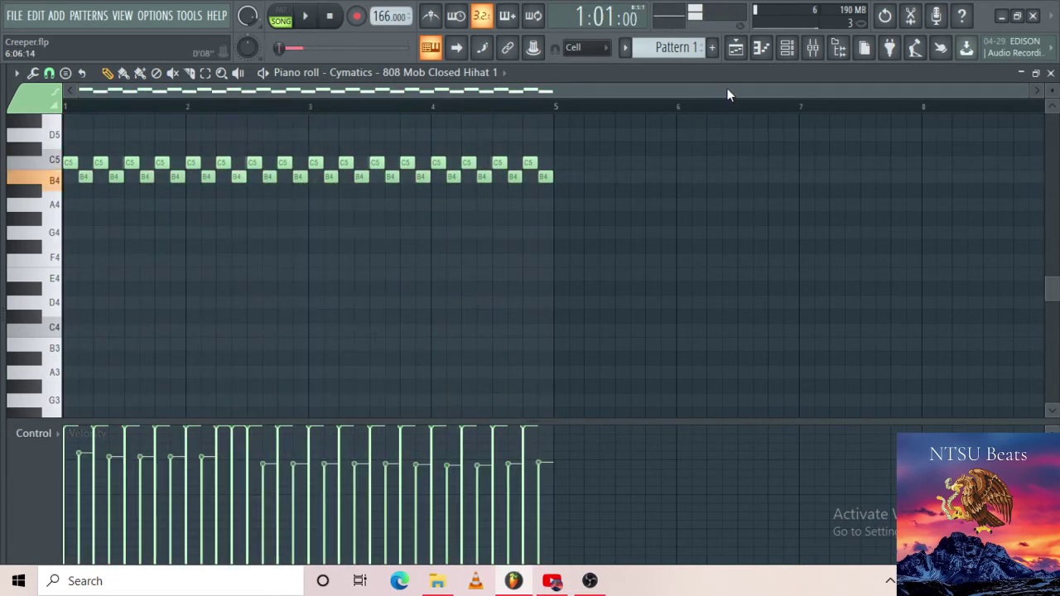
# Delete the second B4 note in bar 1, and try deleting the first B4 note in bar 2 before undoing that deletion.
pyautogui.moveTo(1032, 105); pyautogui.dragTo(646, 102)
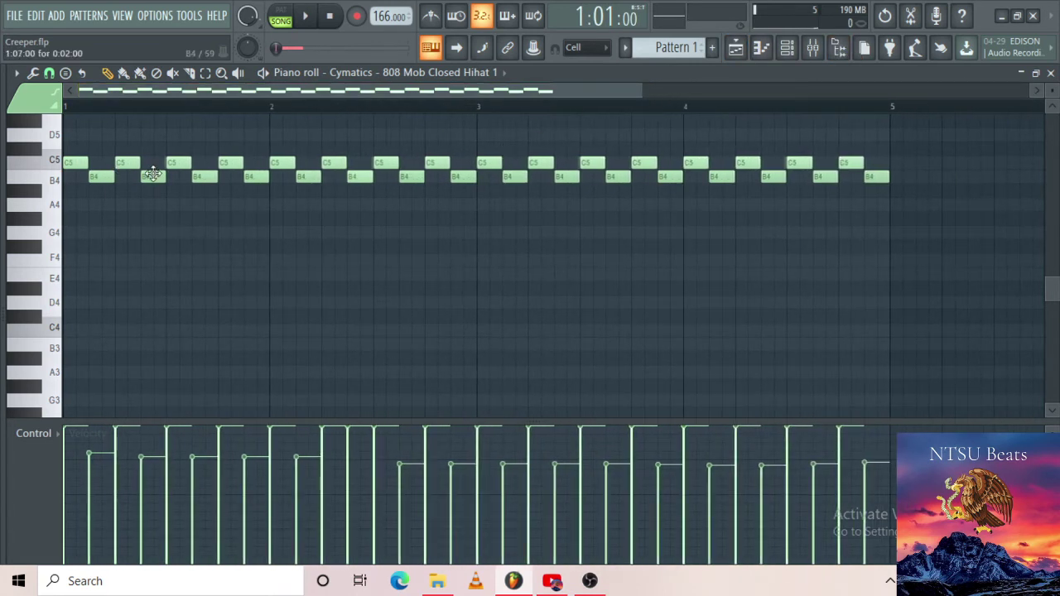
pyautogui.press('space')
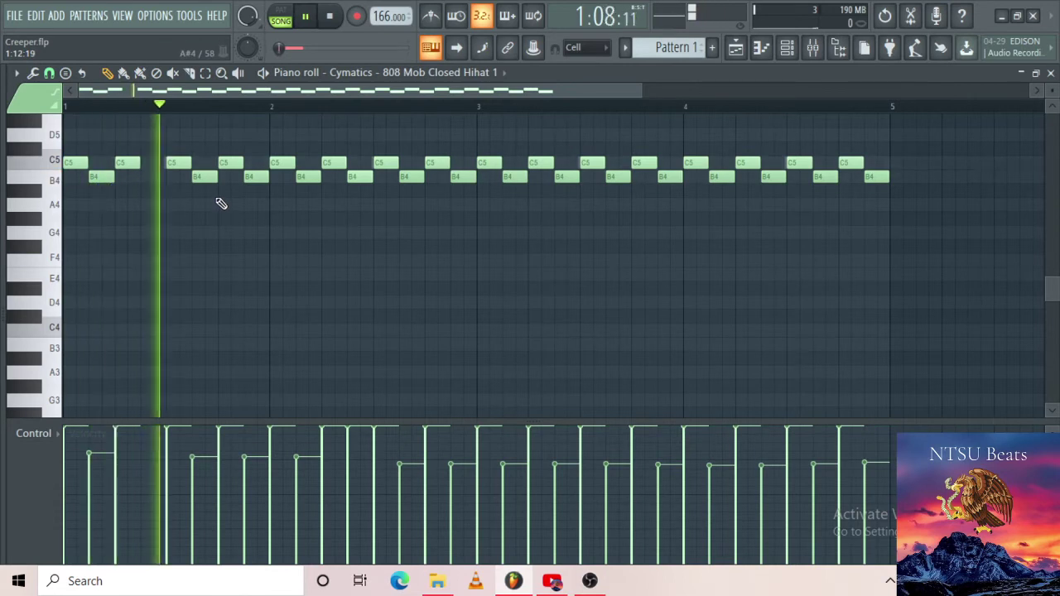
pyautogui.rightClick(306, 178)
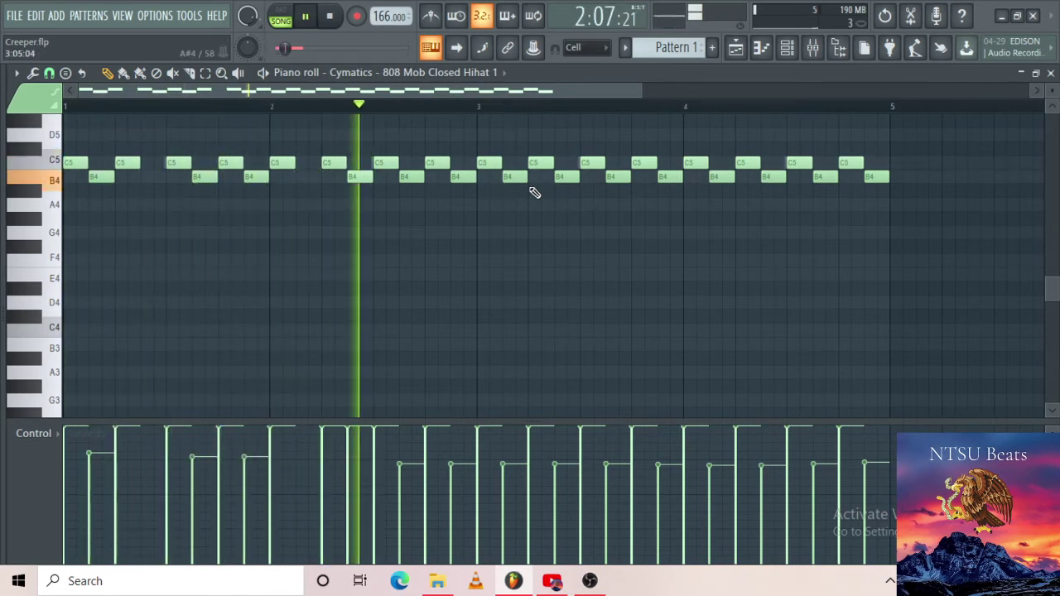
pyautogui.press('space')
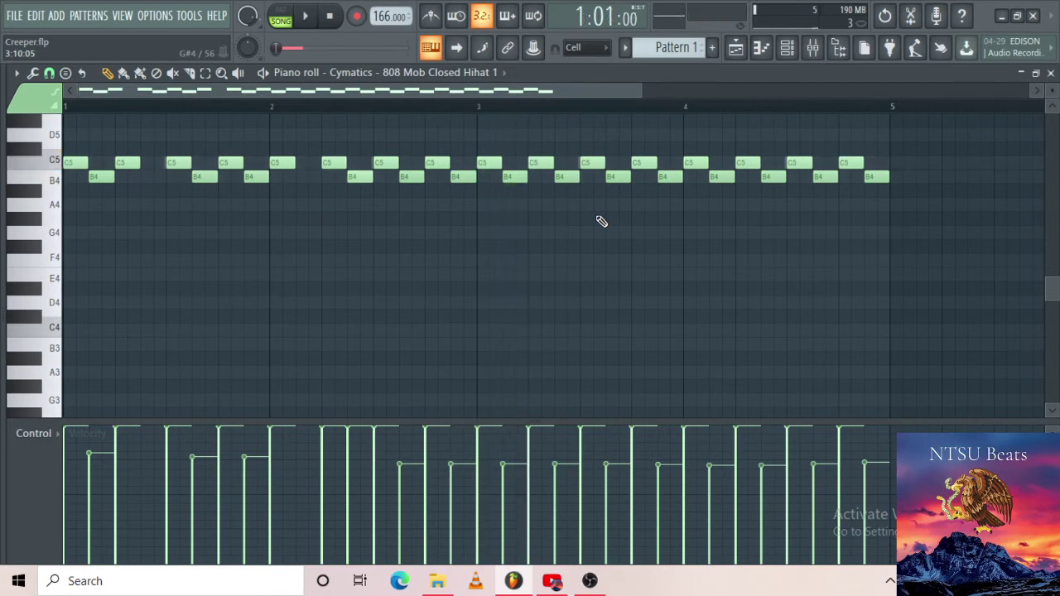
pyautogui.press('space')
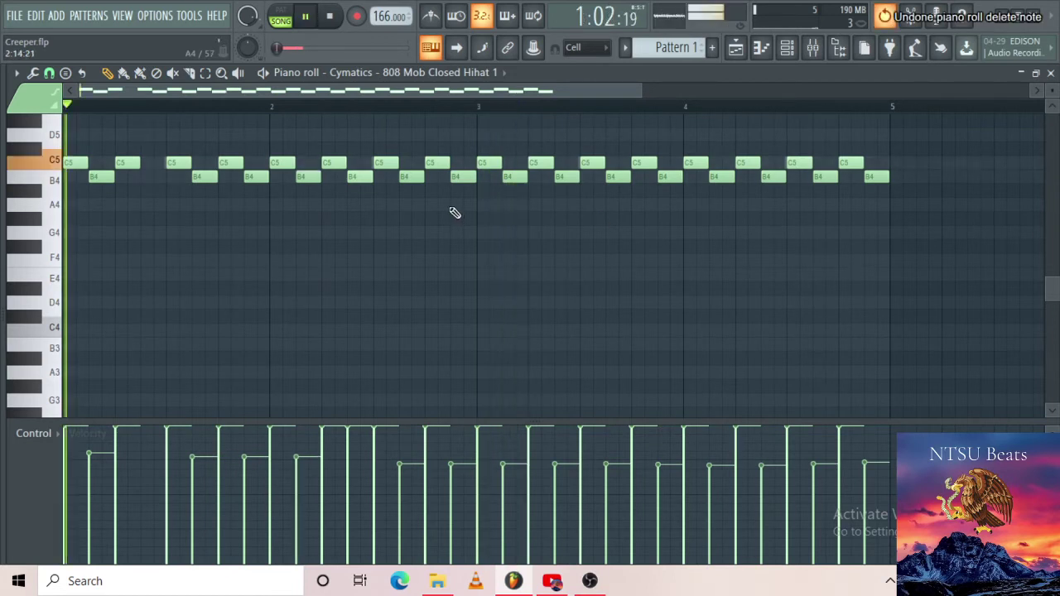
# Delete the second B4 note in bars 2, 3 and 4 and the last B4 note in bar 4, checking with playback.
pyautogui.rightClick(370, 184)
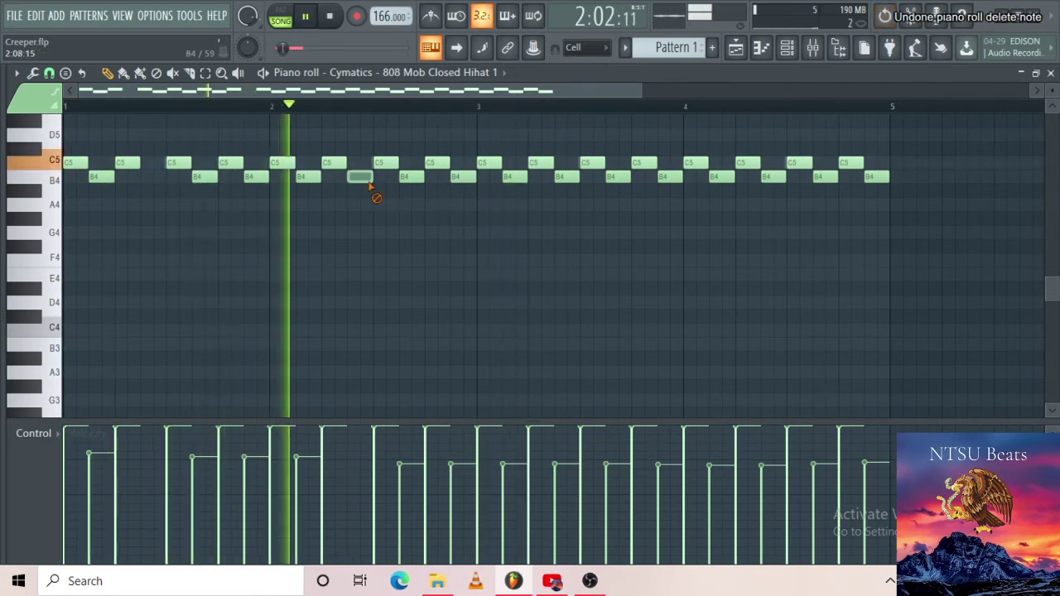
pyautogui.rightClick(572, 177)
pyautogui.press('space')
pyautogui.press('space')
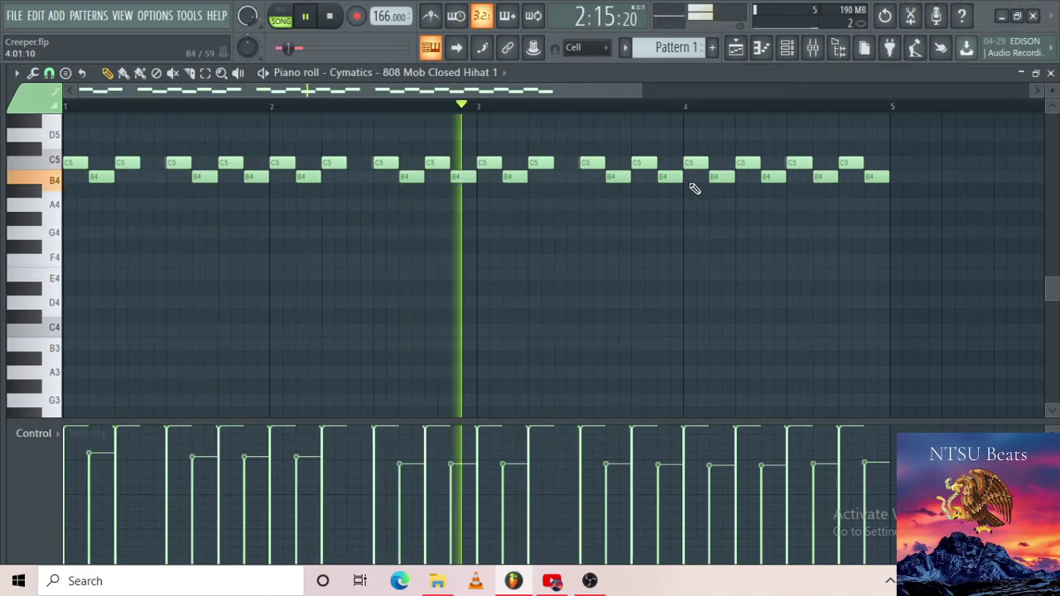
pyautogui.press('space')
pyautogui.rightClick(774, 180)
pyautogui.press('space')
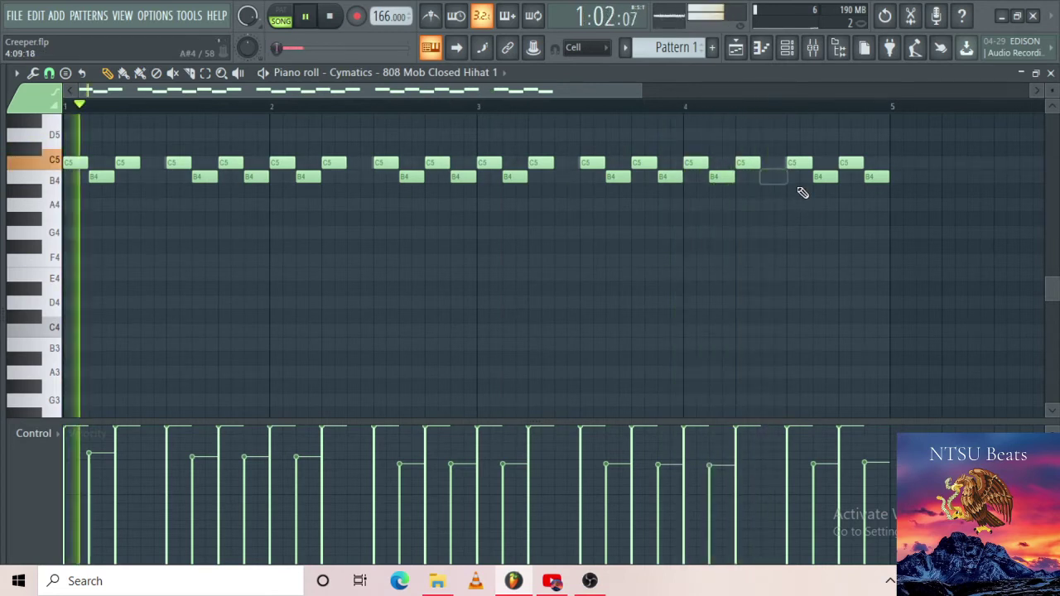
pyautogui.rightClick(873, 177)
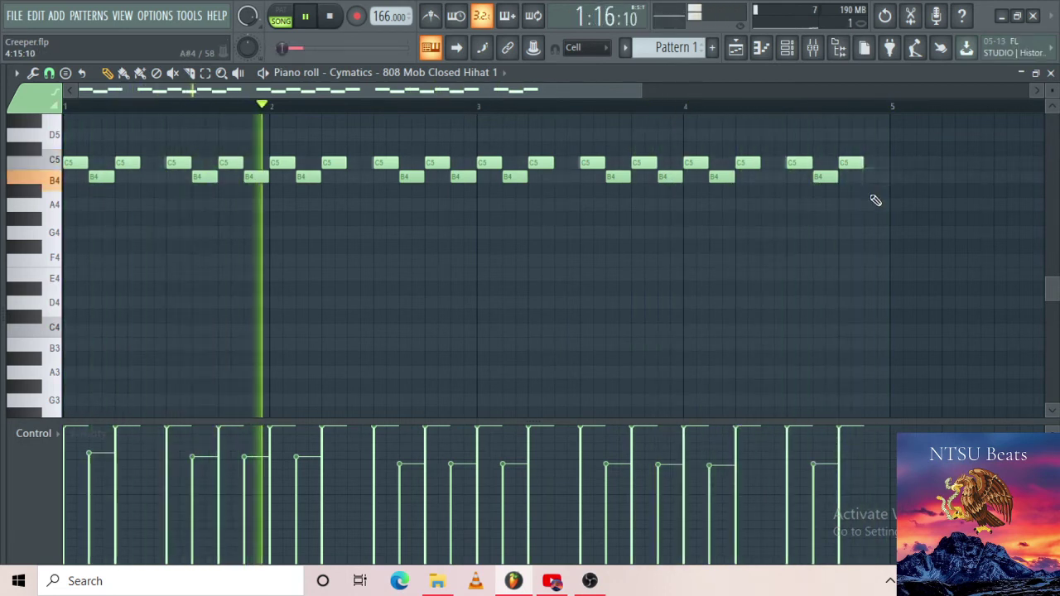
pyautogui.scroll(-3, 853, 284)
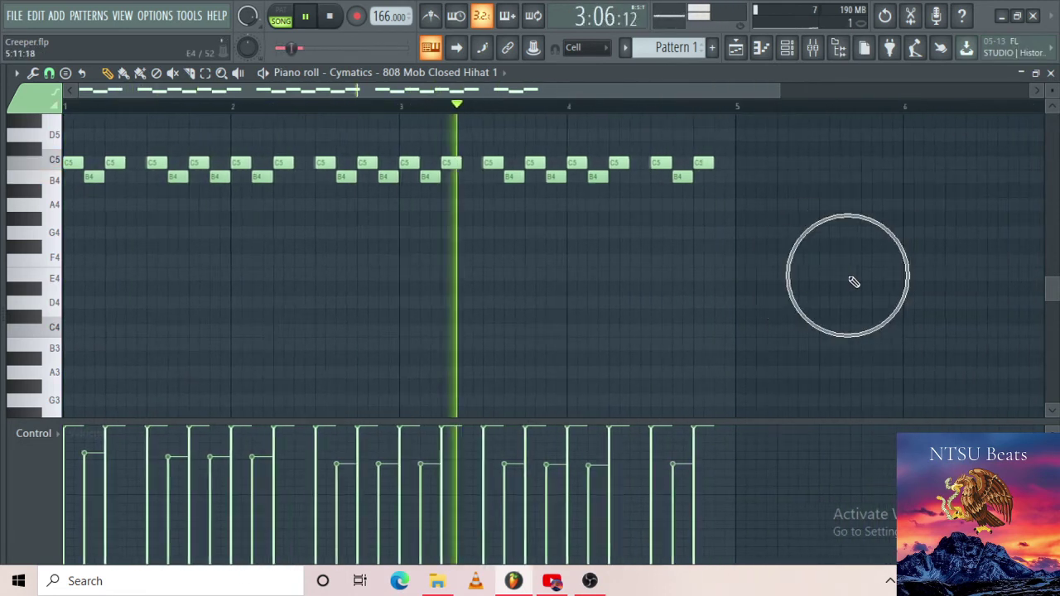
pyautogui.scroll(3, 760, 240)
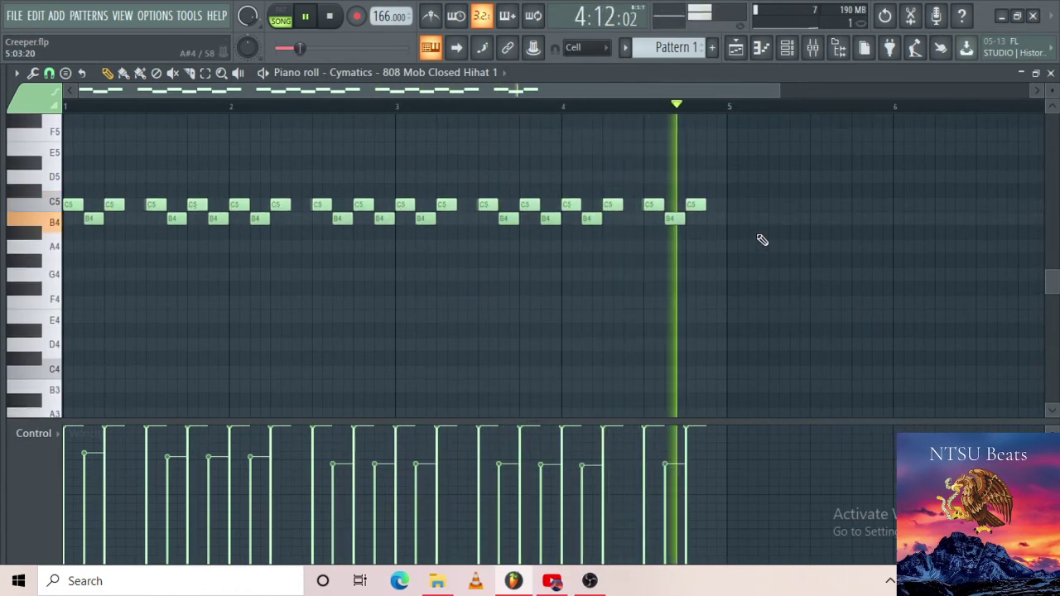
# Stop playback, show the Channel rack again and audition 808 Mob Closed Hihat samples 2 to 5 in the browser.
pyautogui.click(786, 47)
pyautogui.press('space')
pyautogui.moveTo(2, 385)
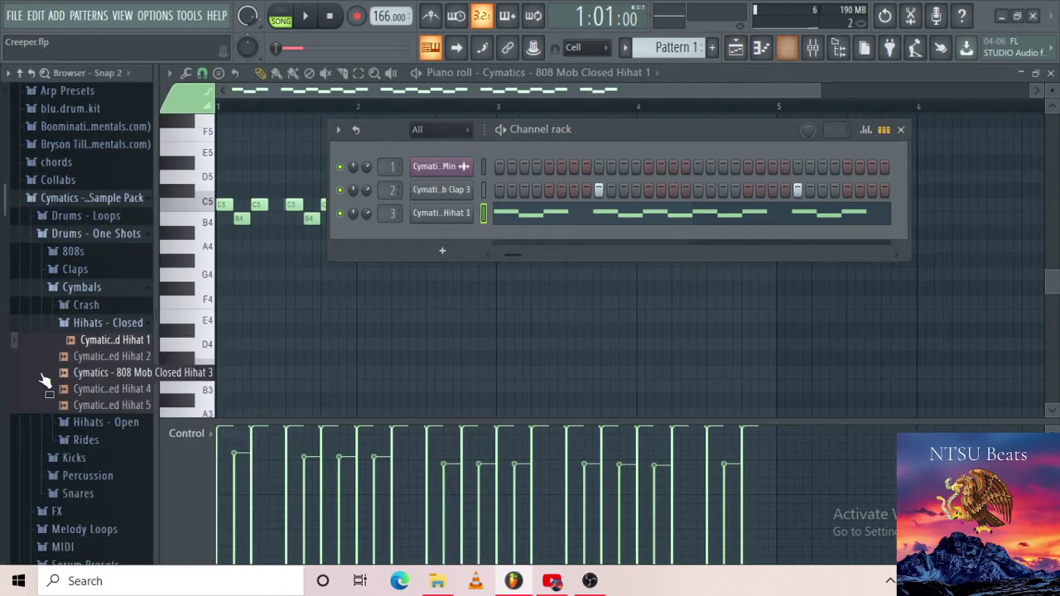
pyautogui.click(102, 361)
pyautogui.click(106, 372)
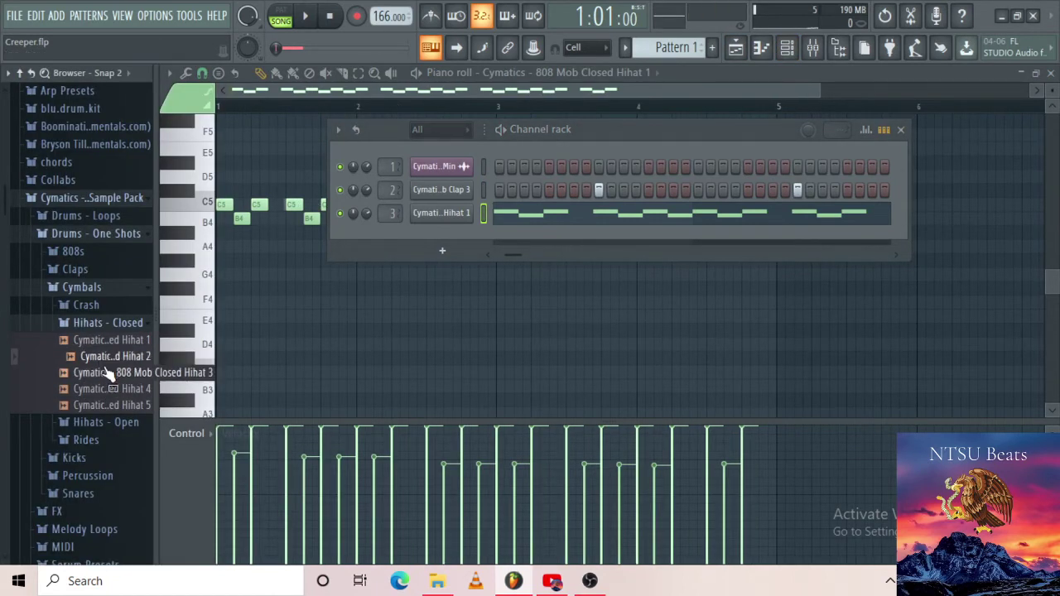
pyautogui.click(107, 387)
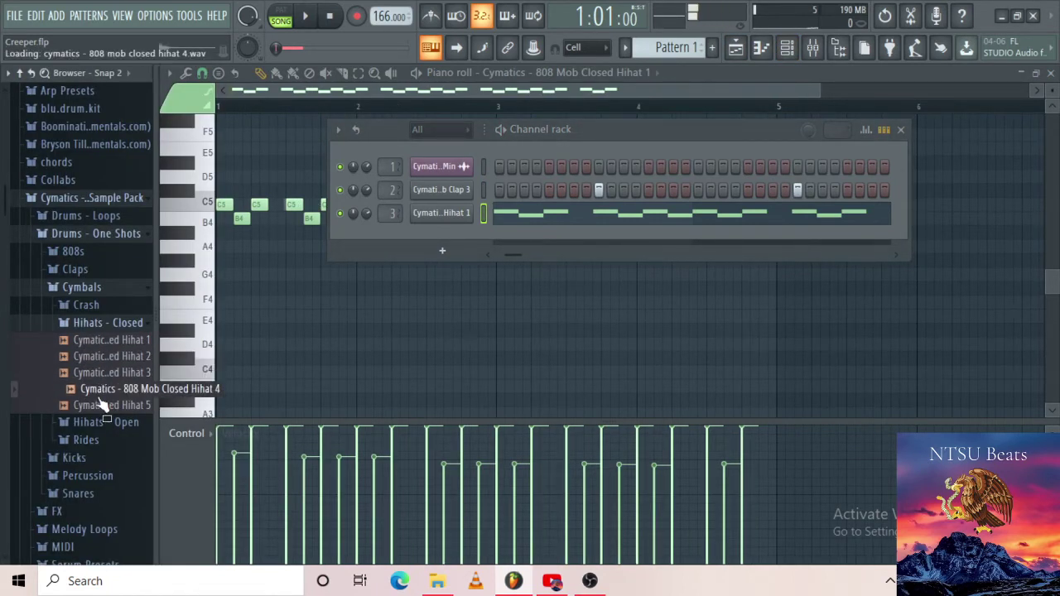
pyautogui.click(101, 404)
pyautogui.click(104, 356)
pyautogui.click(103, 373)
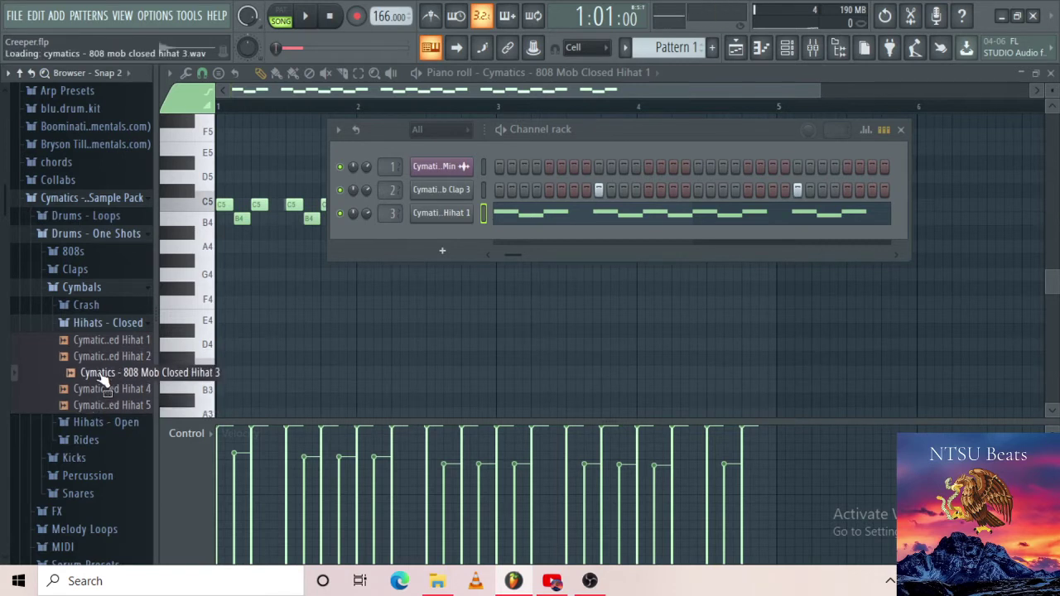
# Replace the hi-hat channel's sample with Cymatics - 808 Mob Closed Hihat 3 and play the song to check it.
pyautogui.moveTo(120, 374); pyautogui.dragTo(439, 215)
pyautogui.press('space')
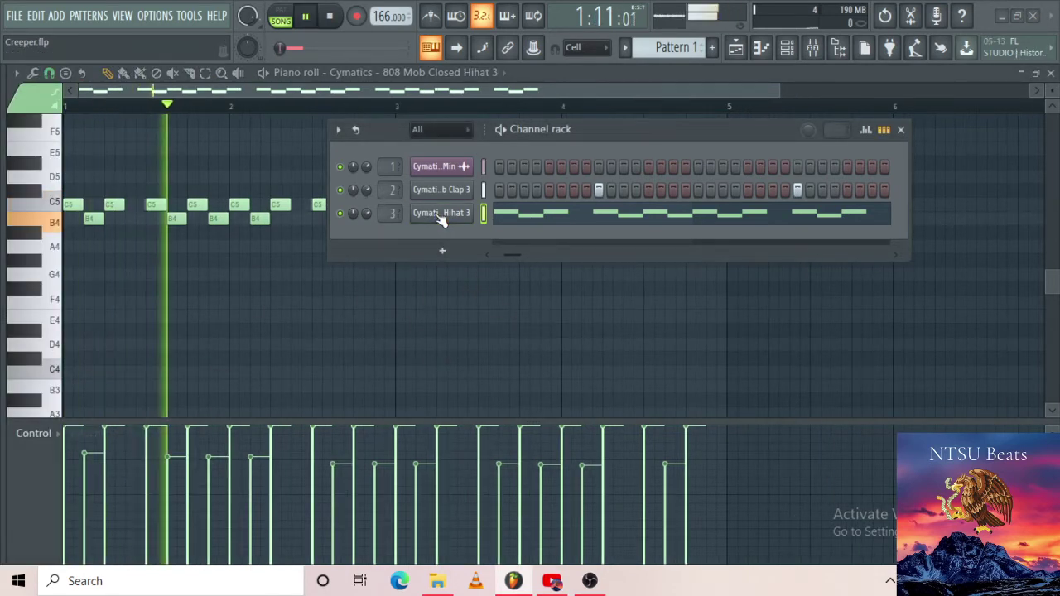
pyautogui.press('space')
# Close the current one-shots folder and open the closed hi-hats folder under Drum One Shots and Cymbals in the Cymatics Cobra sample pack.
pyautogui.moveTo(4, 331)
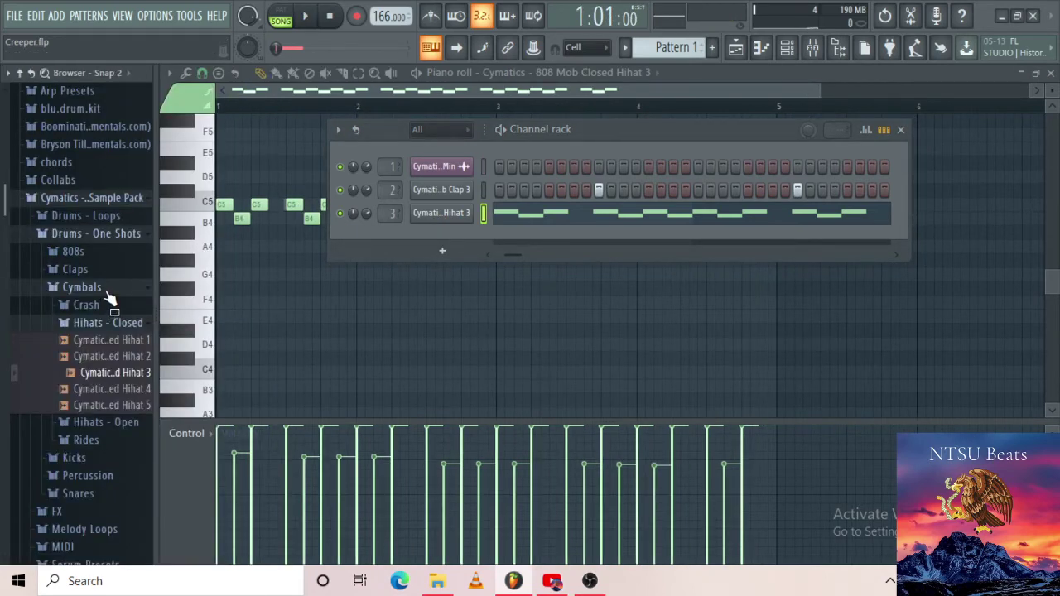
pyautogui.click(85, 236)
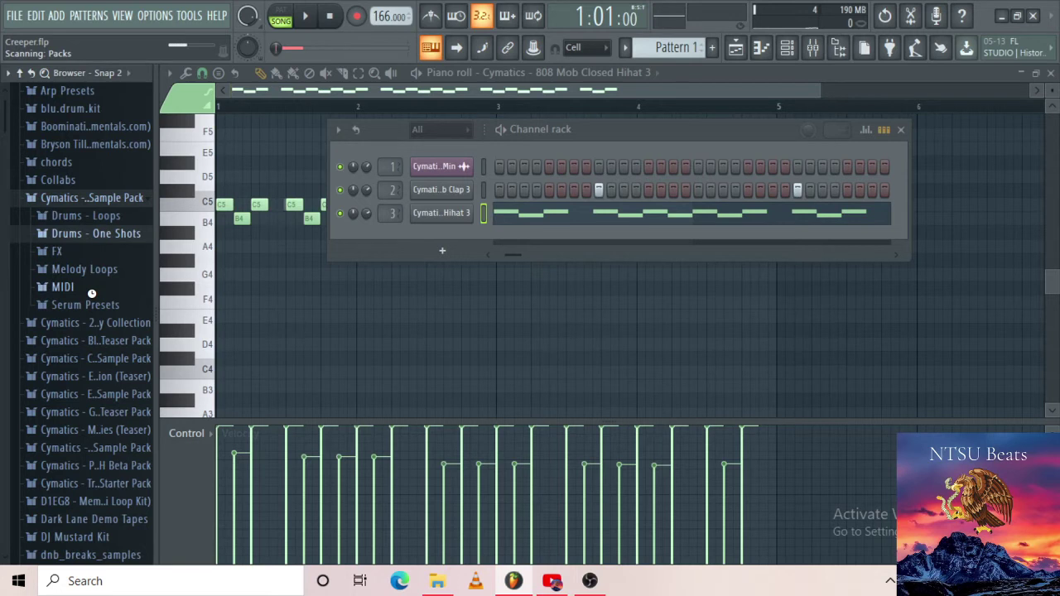
pyautogui.scroll(-5, 93, 295)
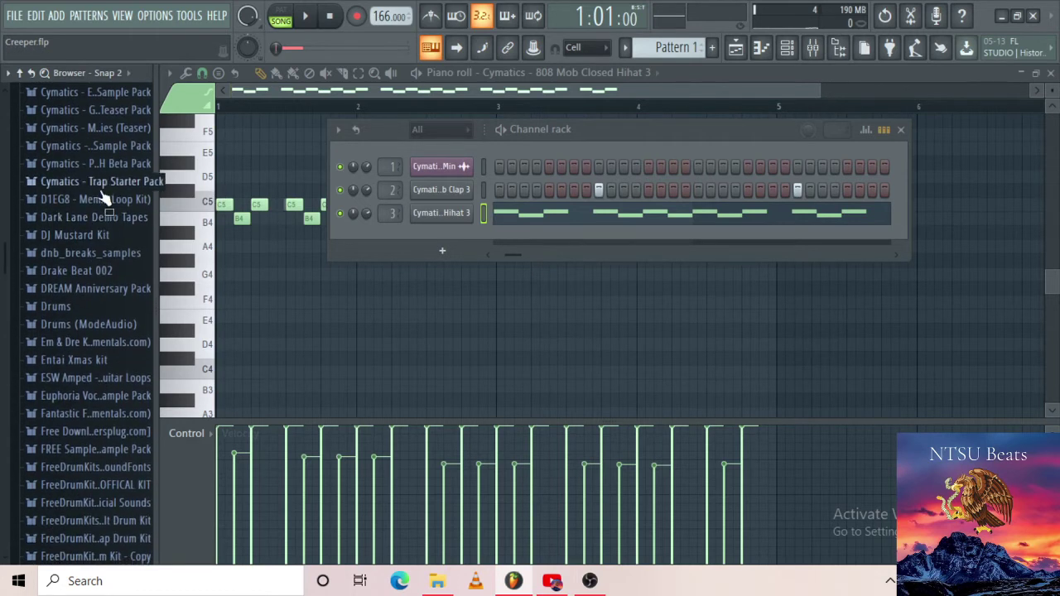
pyautogui.scroll(2, 99, 199)
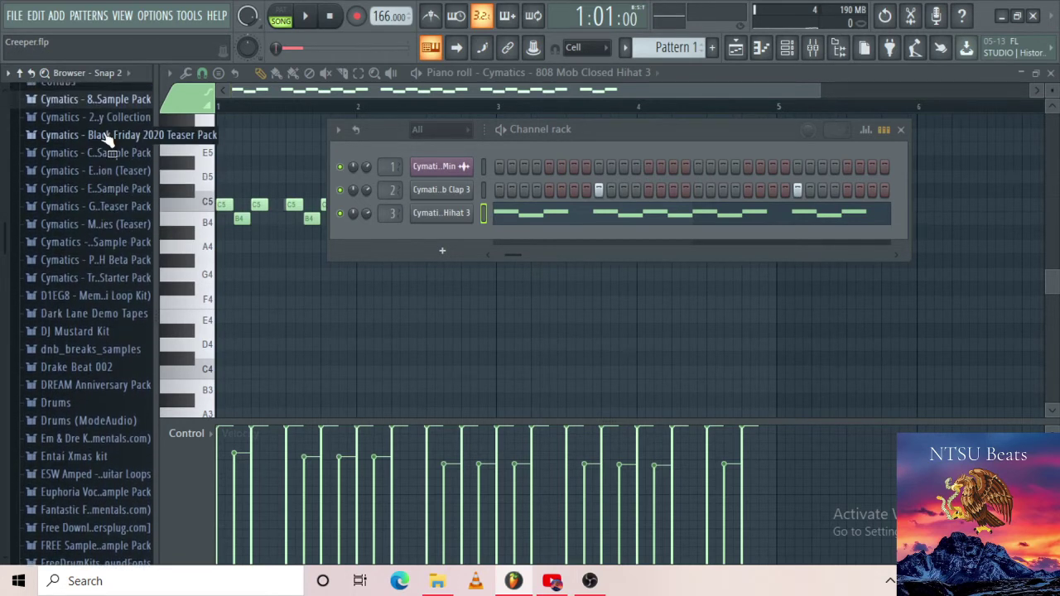
pyautogui.click(100, 155)
pyautogui.click(93, 212)
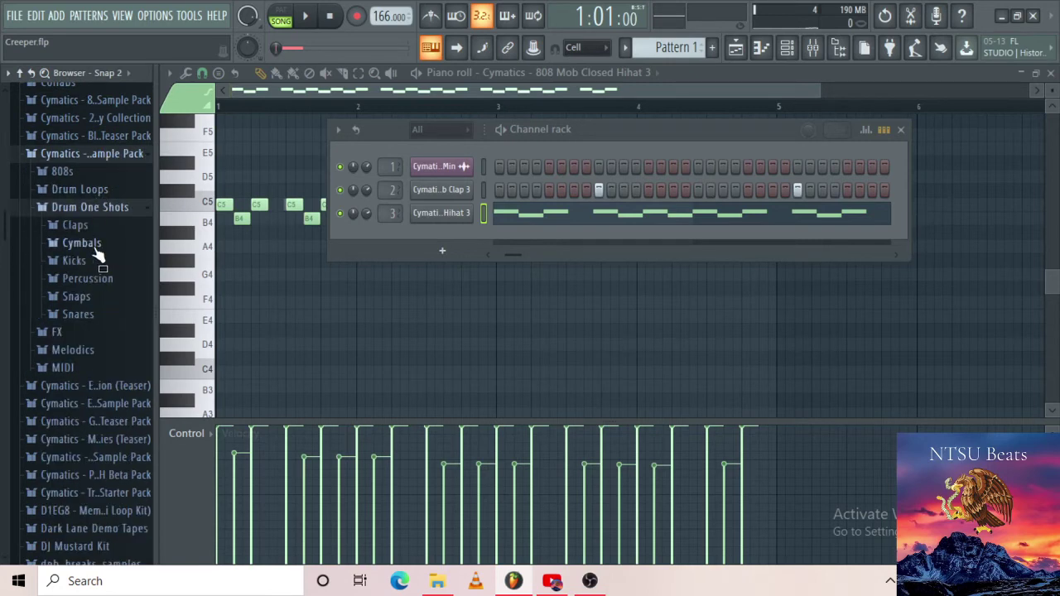
pyautogui.click(82, 243)
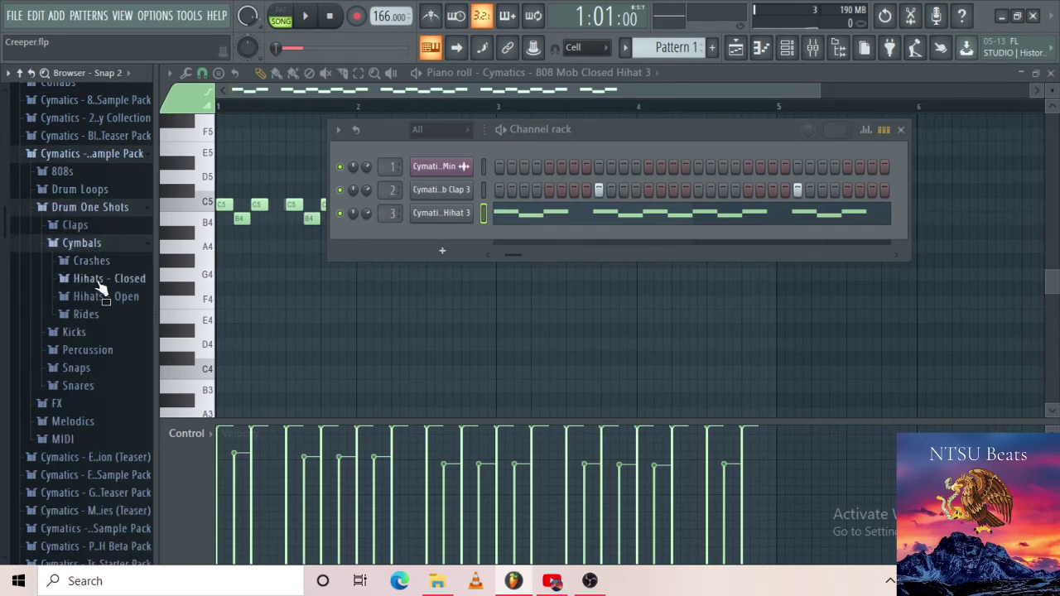
pyautogui.click(99, 282)
# Replace the hi-hat channel's sample with Cymatics - Cobra Closed Hihat 1 and play the song to check it.
pyautogui.click(102, 305)
pyautogui.moveTo(101, 302); pyautogui.dragTo(445, 215)
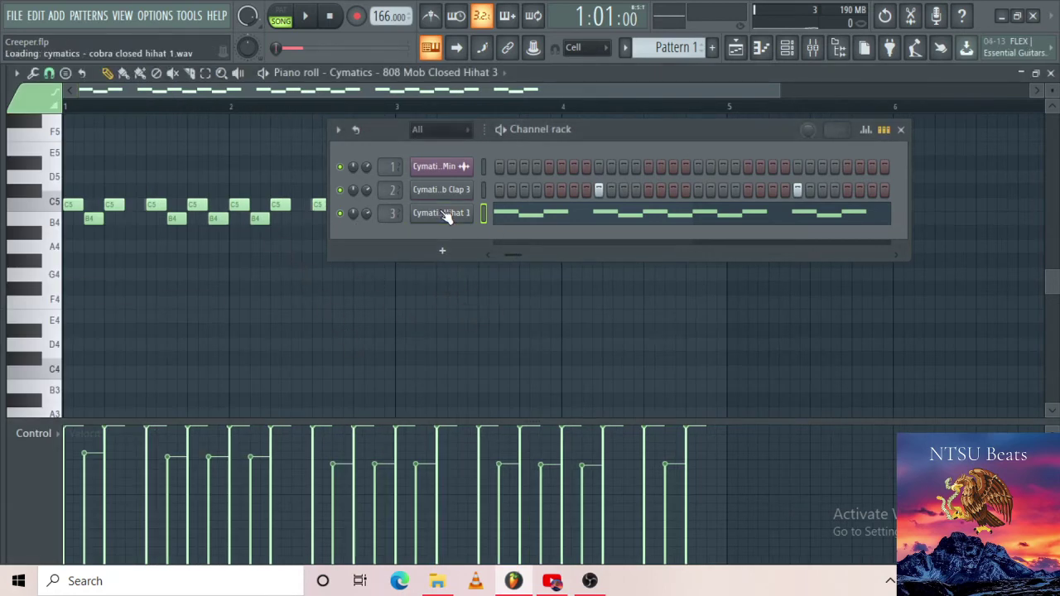
pyautogui.press('space')
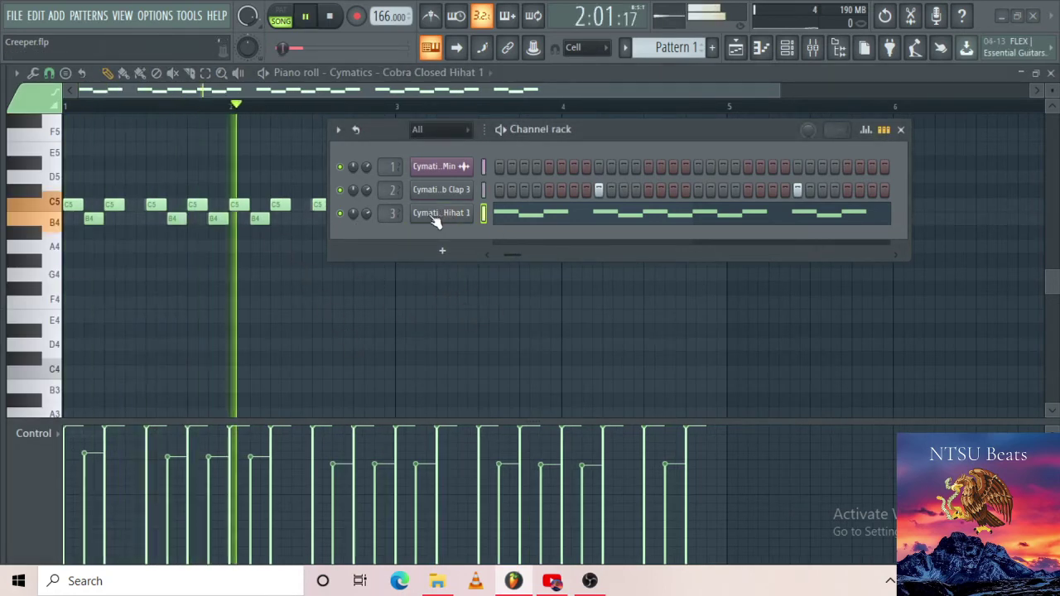
pyautogui.press('space')
# Audition Cobra Closed Hihat samples 2 to 4, then try Cobra Closed Hihat 4 on the hi-hat channel with playback.
pyautogui.moveTo(4, 313)
pyautogui.click(95, 313)
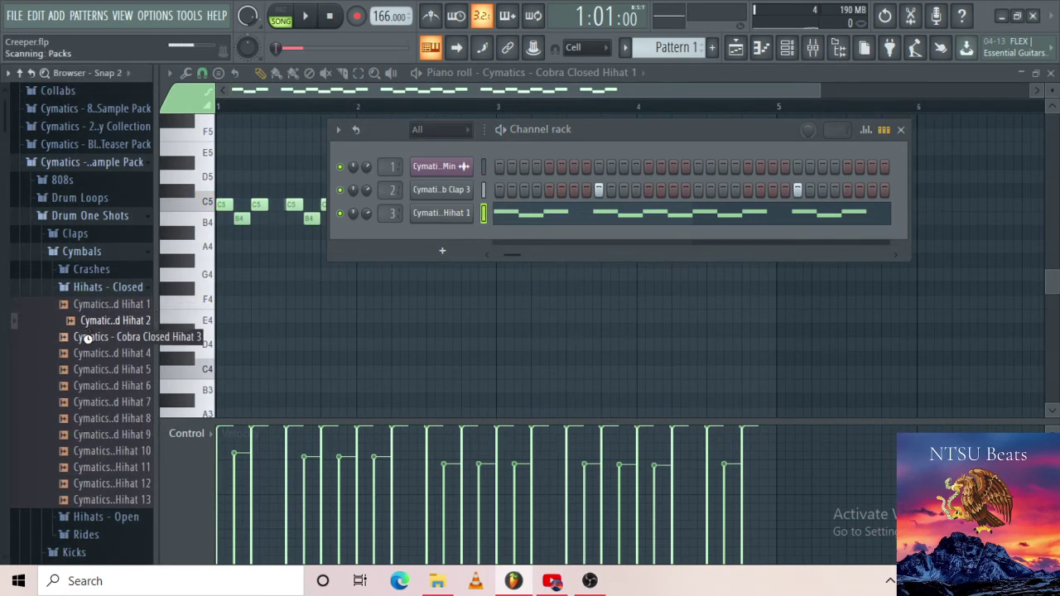
pyautogui.click(86, 337)
pyautogui.click(92, 353)
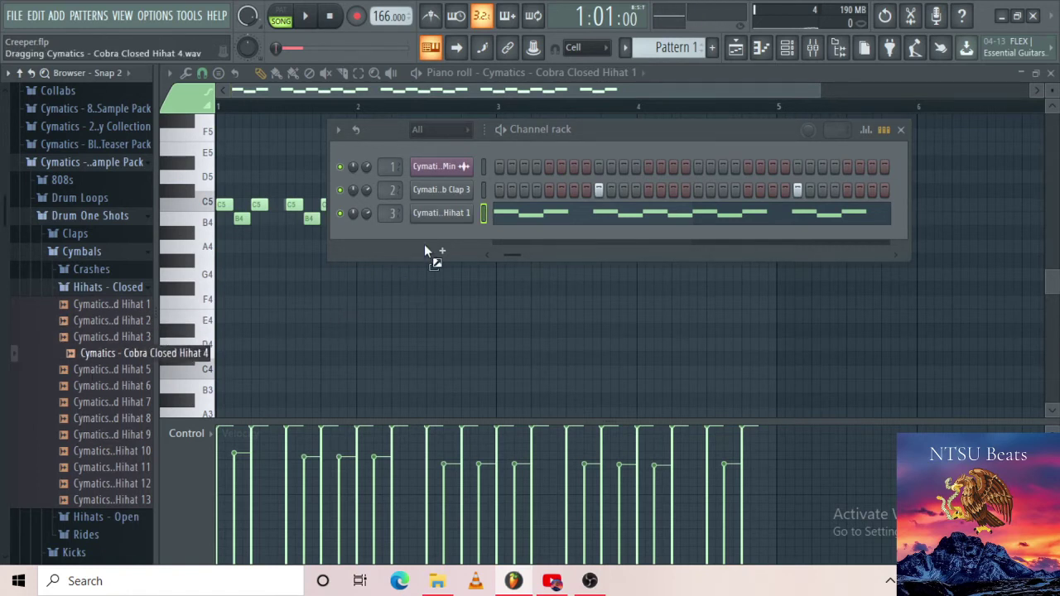
pyautogui.moveTo(424, 245); pyautogui.dragTo(440, 214)
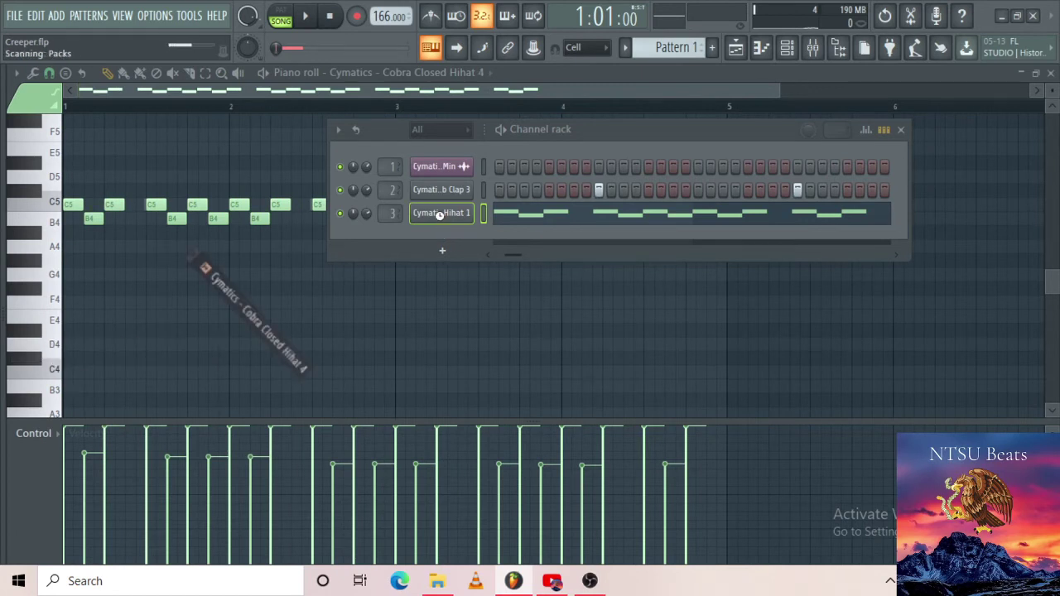
pyautogui.press('space')
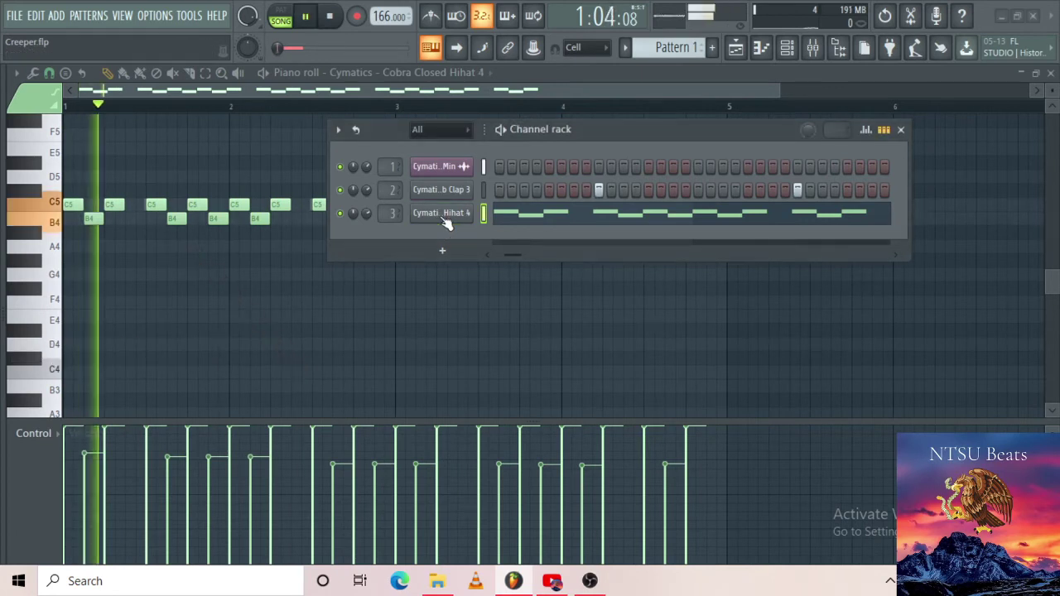
pyautogui.press('space')
# Put Cymatics - Cobra Closed Hihat 1 back on the hi-hat channel.
pyautogui.moveTo(4, 302)
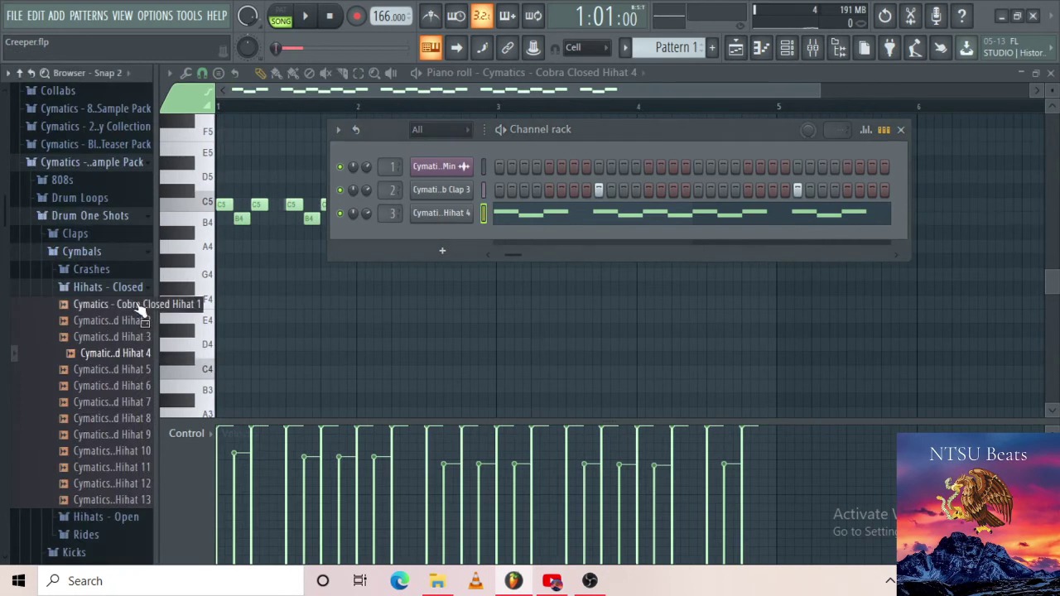
pyautogui.moveTo(137, 310); pyautogui.dragTo(403, 265)
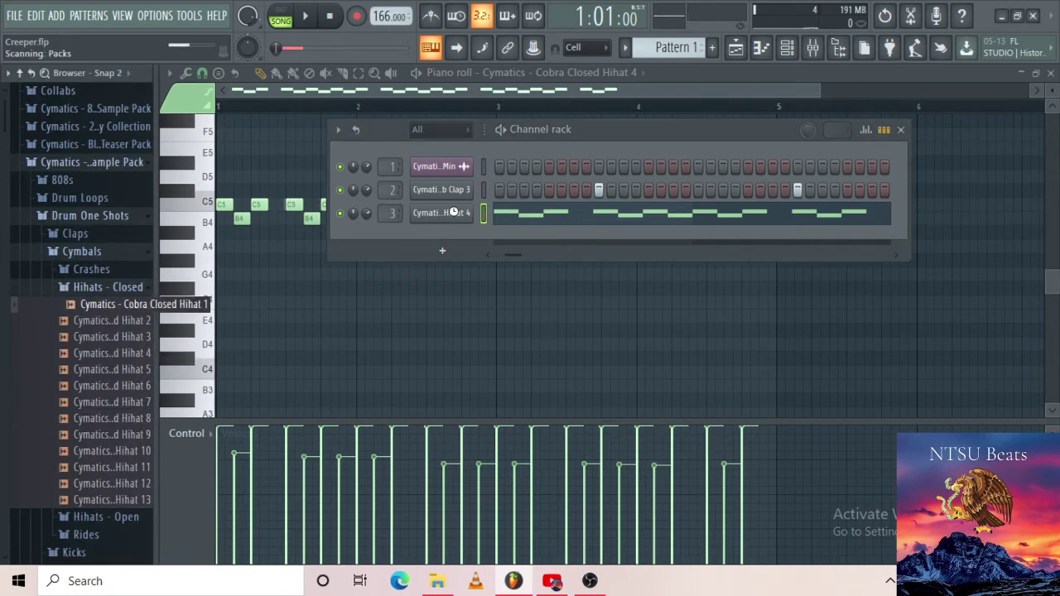
pyautogui.moveTo(454, 212); pyautogui.dragTo(457, 217)
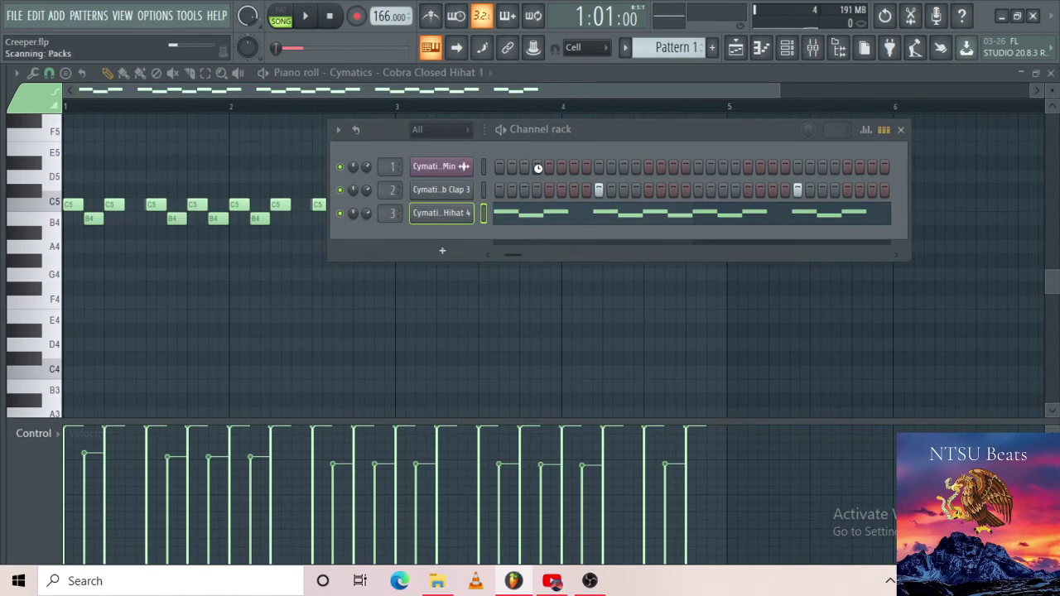
pyautogui.moveTo(542, 178); pyautogui.dragTo(538, 168)
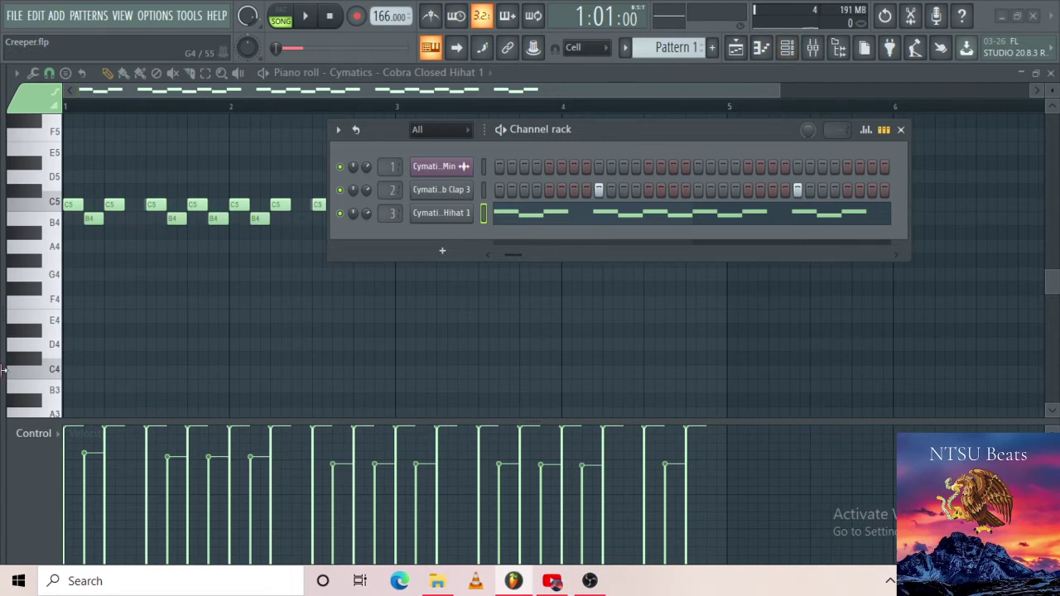
# Open the Cobra pack's Kicks folder, show the Playlist and add Cymatics - Cobra Kick 9 - G# as a new channel.
pyautogui.moveTo(2, 370)
pyautogui.click(91, 287)
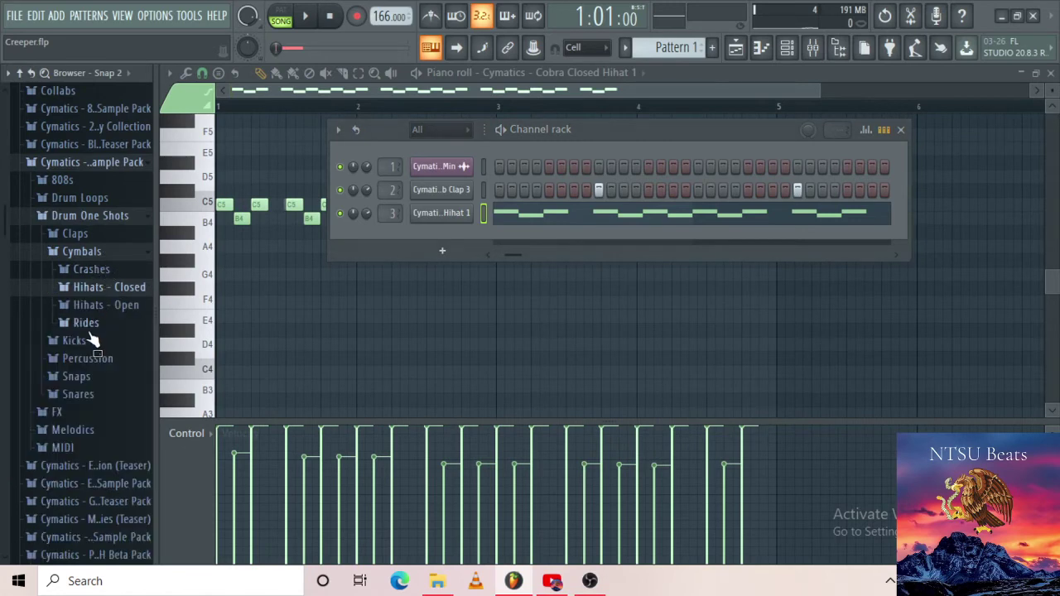
pyautogui.click(90, 339)
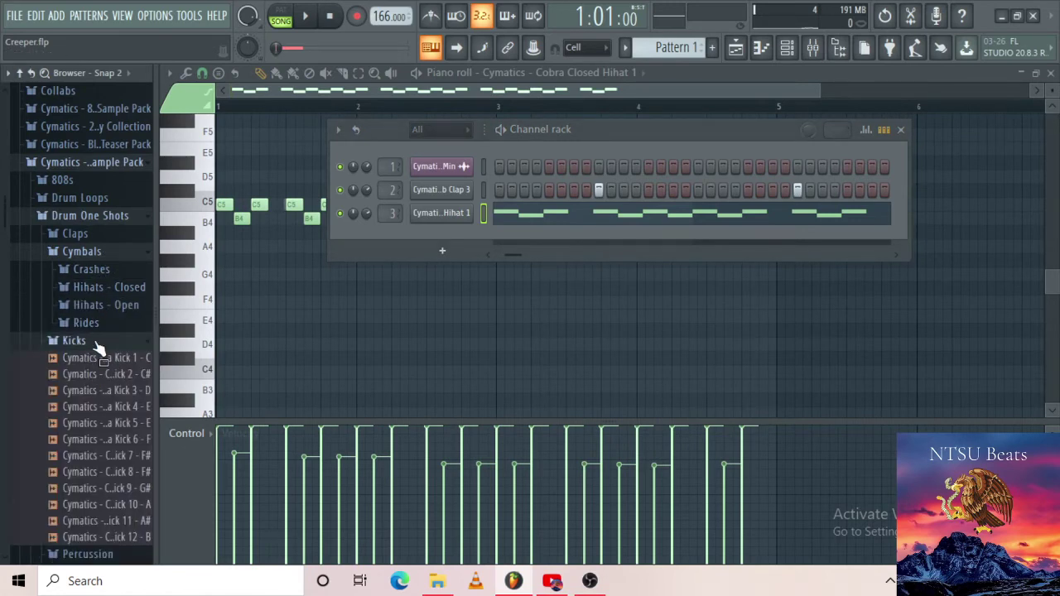
pyautogui.click(735, 47)
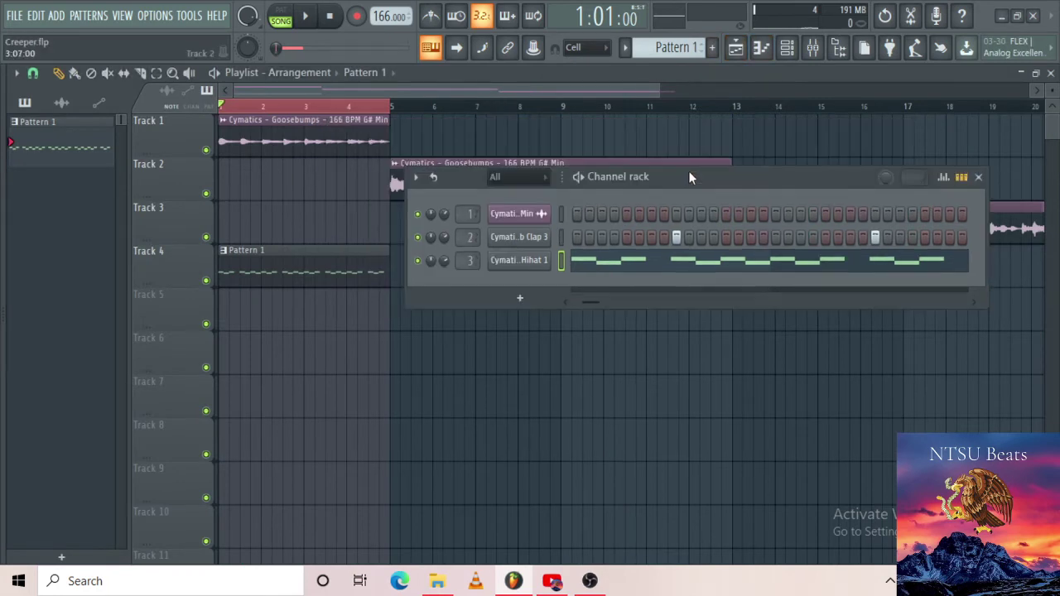
pyautogui.moveTo(5, 462)
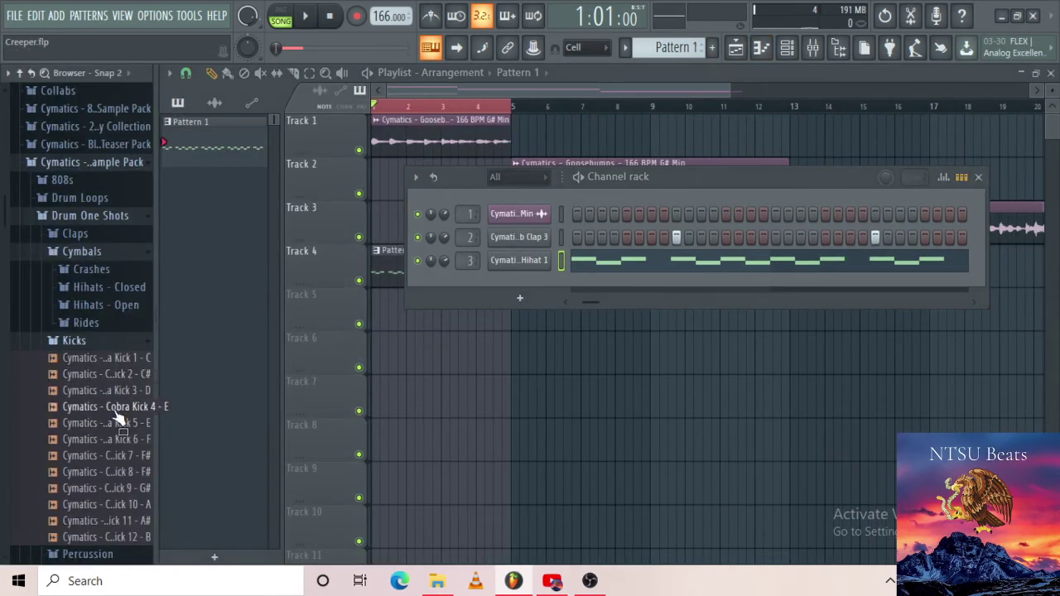
pyautogui.click(131, 490)
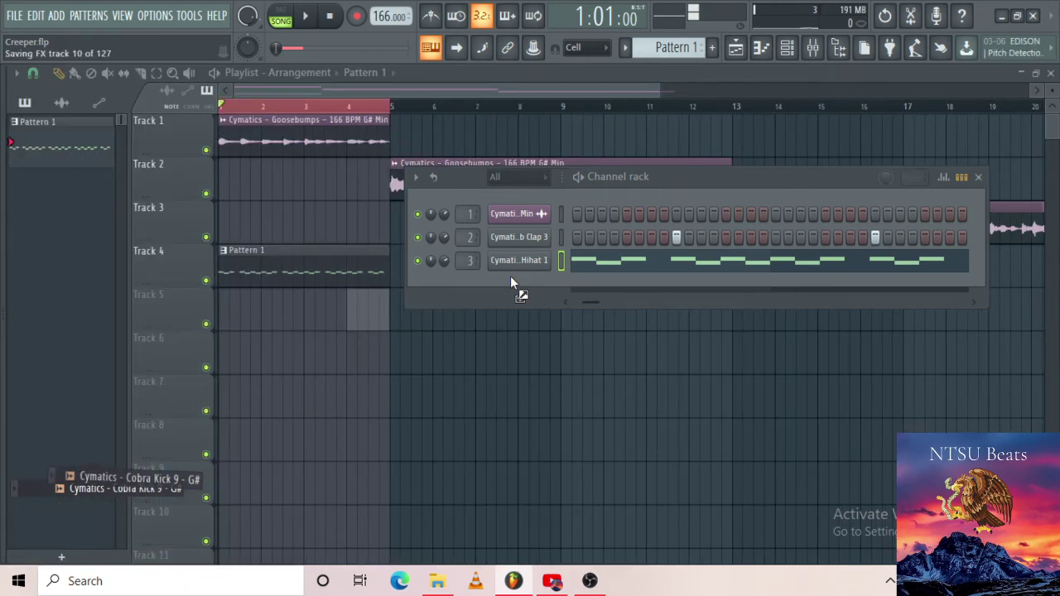
pyautogui.moveTo(510, 279); pyautogui.dragTo(510, 278)
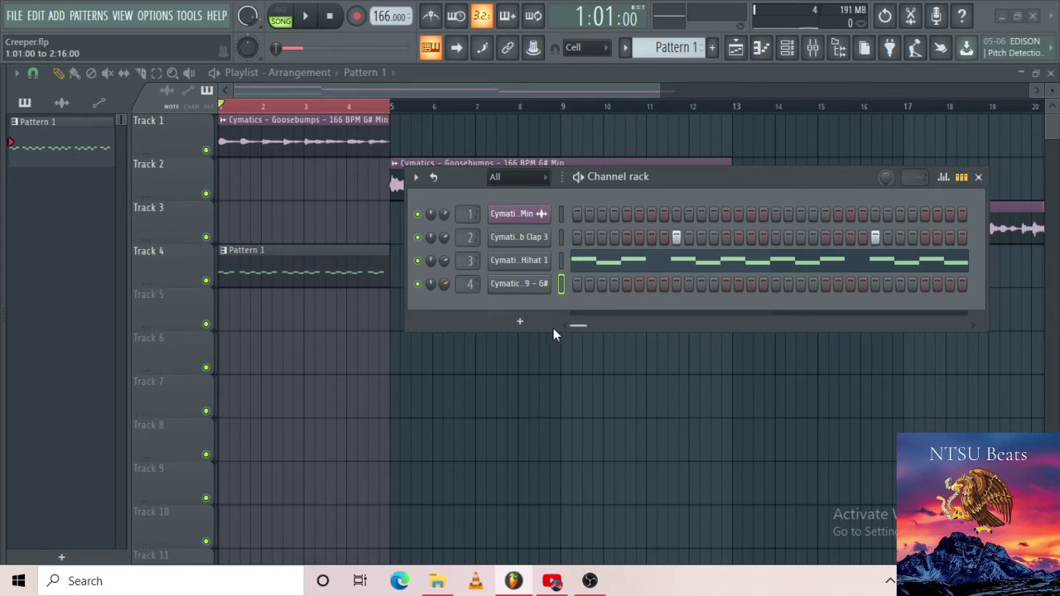
# Turn on the kick channel's first step, check it with playback and open the kick in the Piano roll.
pyautogui.press('space')
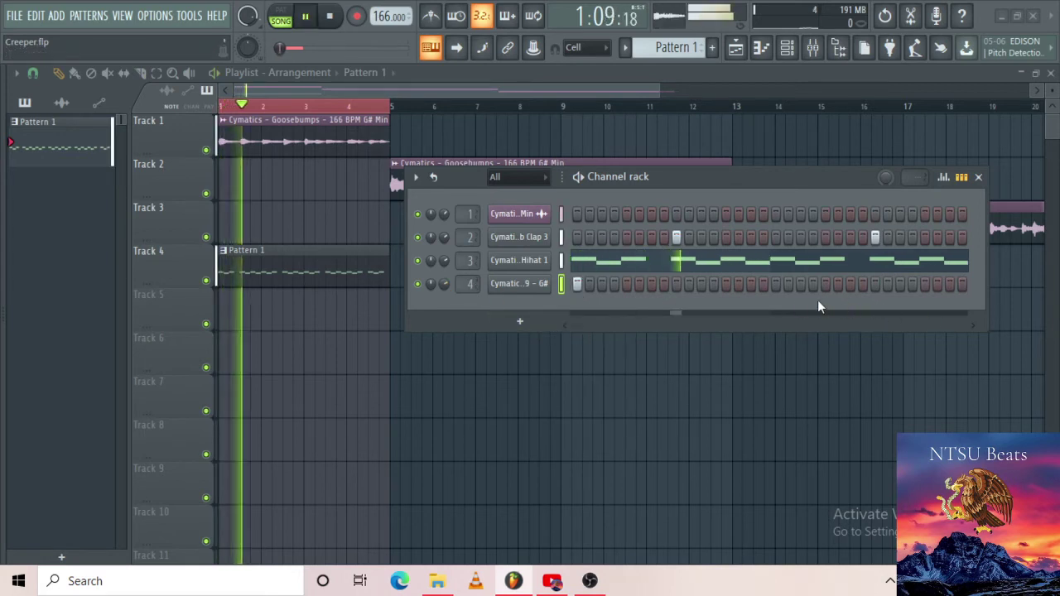
pyautogui.press('space')
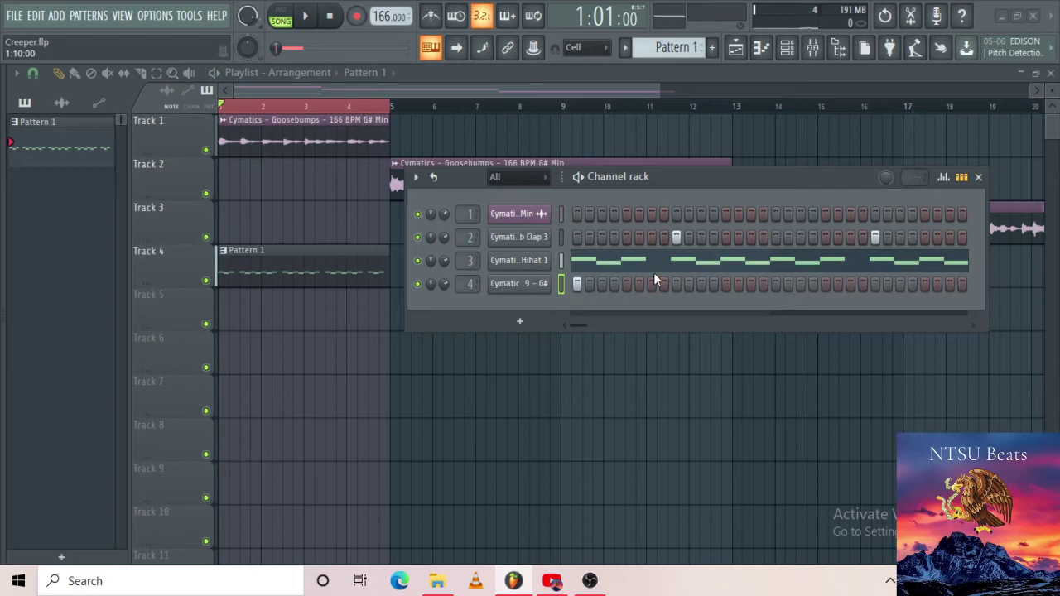
pyautogui.rightClick(546, 291)
pyautogui.click(563, 289)
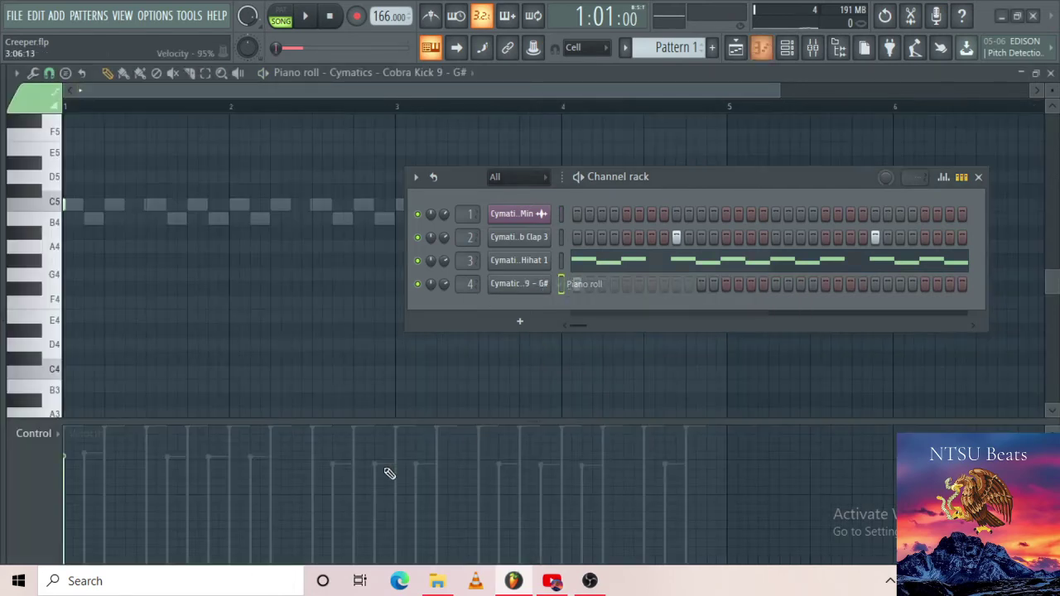
pyautogui.press('space')
pyautogui.press('space')
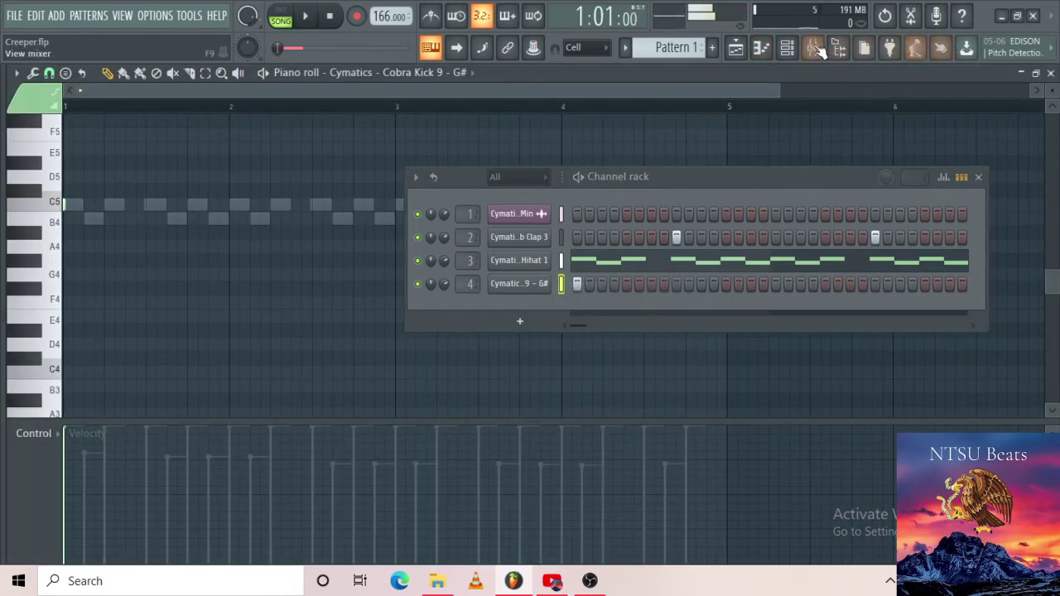
# Lower mixer Insert 4 to 66% (-8.3 dB), check it with playback, and return to the Piano roll with the Channel rack moved aside.
pyautogui.click(812, 47)
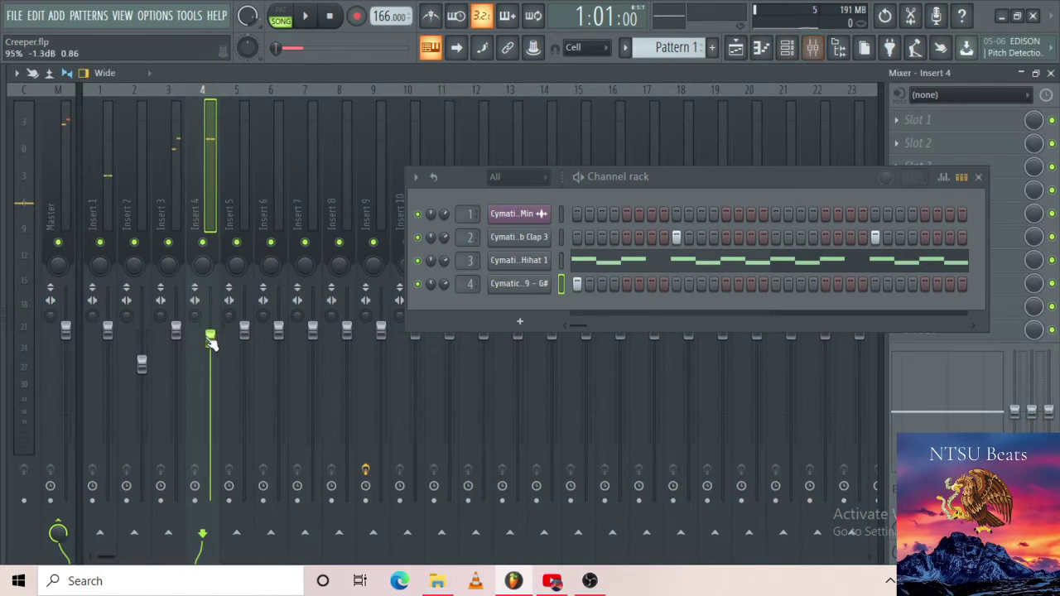
pyautogui.press('space')
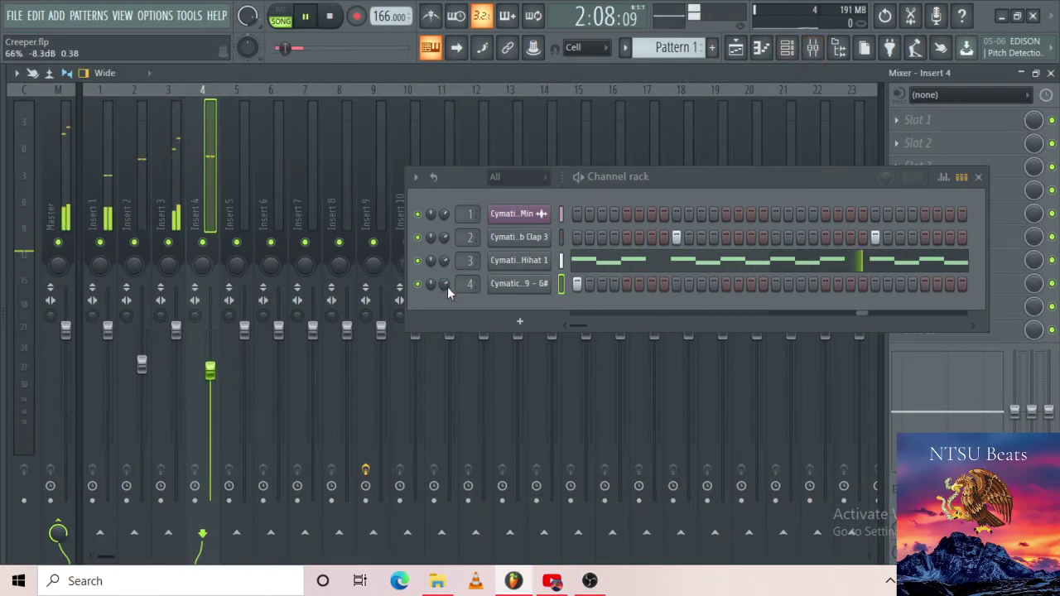
pyautogui.press('space')
pyautogui.click(762, 47)
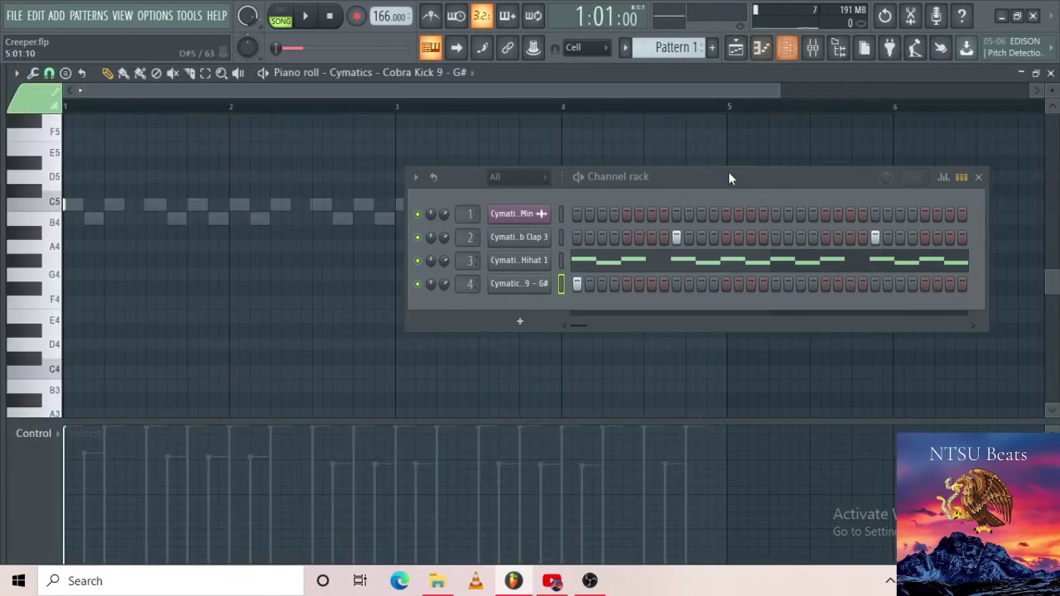
pyautogui.moveTo(728, 176); pyautogui.dragTo(897, 164)
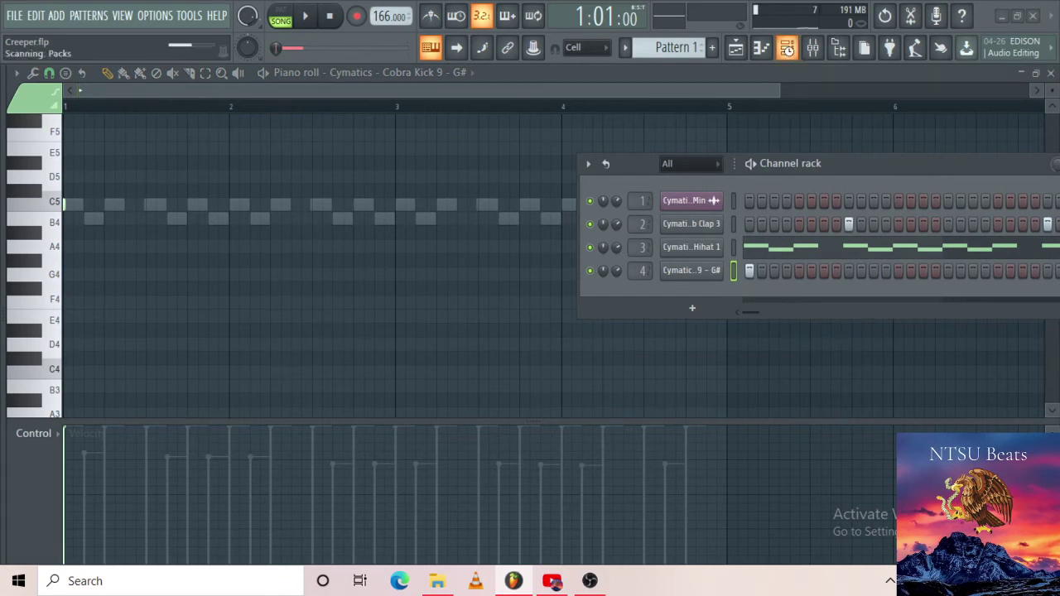
pyautogui.click(587, 164)
pyautogui.moveTo(613, 142)
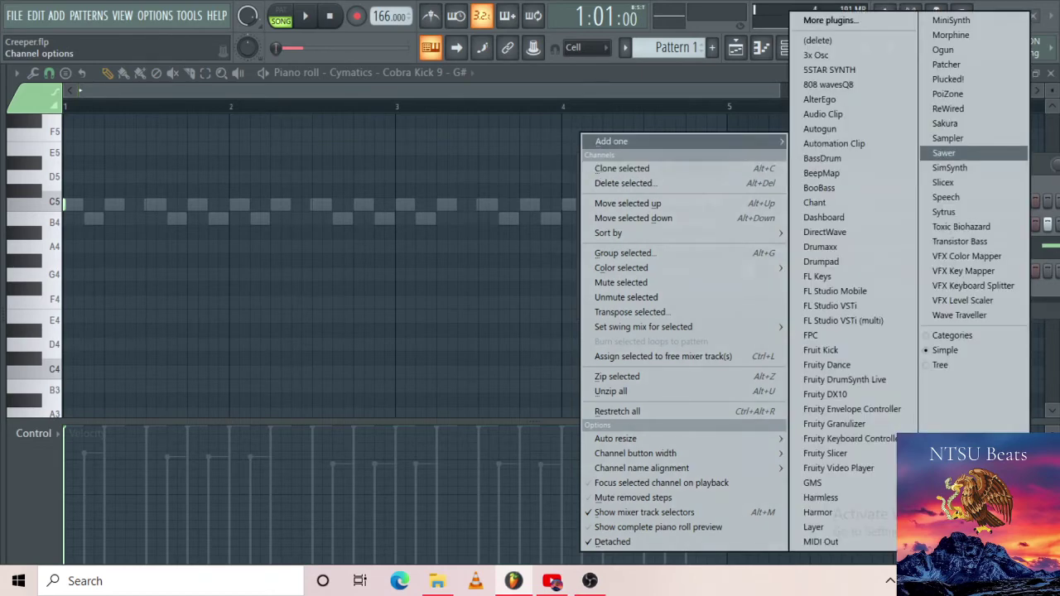
pyautogui.click(785, 109)
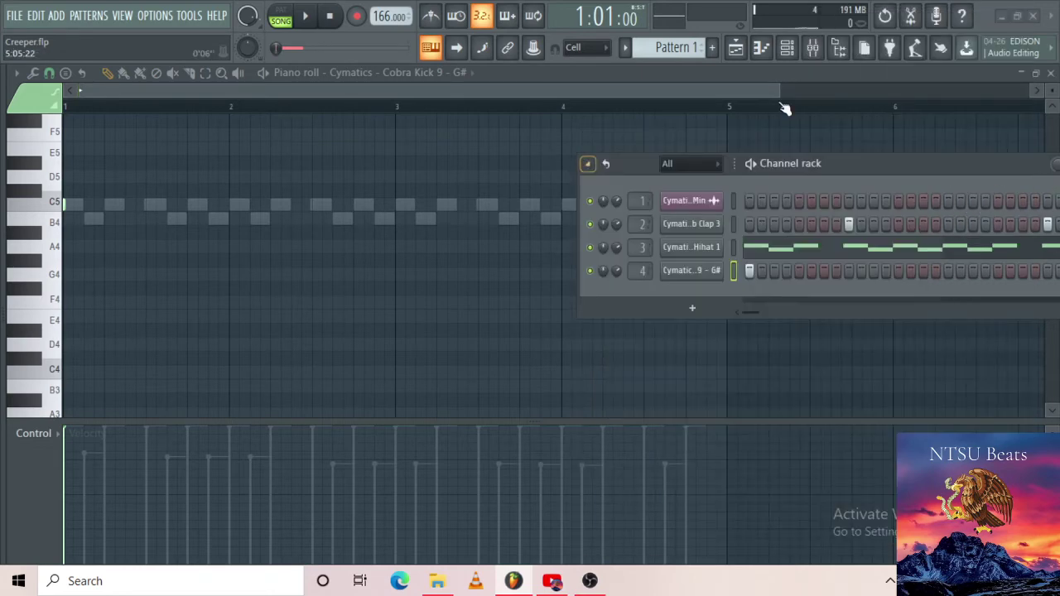
# Hide the Channel rack and place a C5 kick note in bar 2 at 2:04:00, using playback to find the spot.
pyautogui.click(794, 50)
pyautogui.press('space')
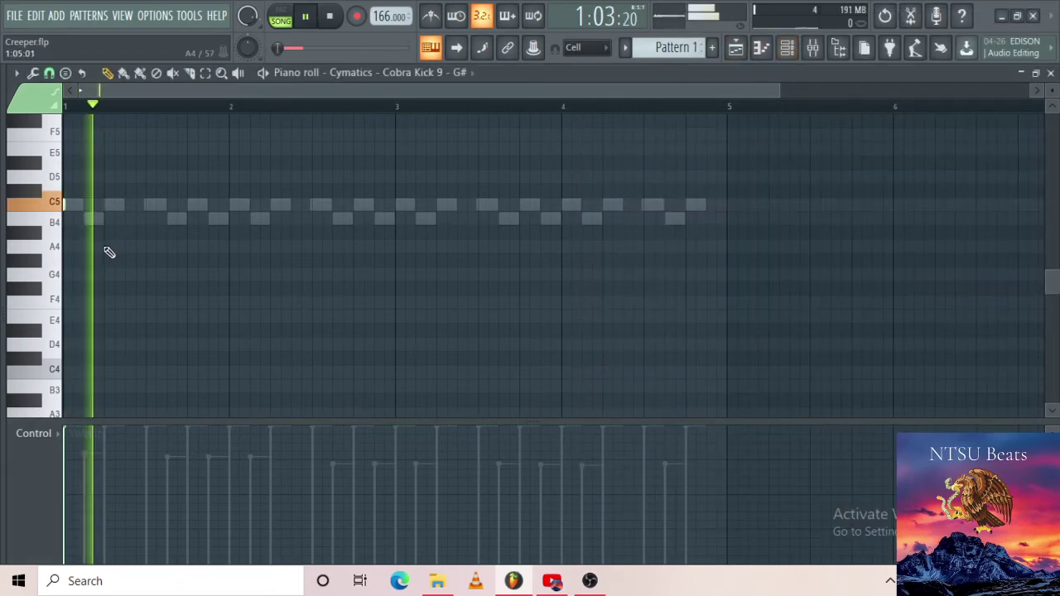
pyautogui.click(259, 206)
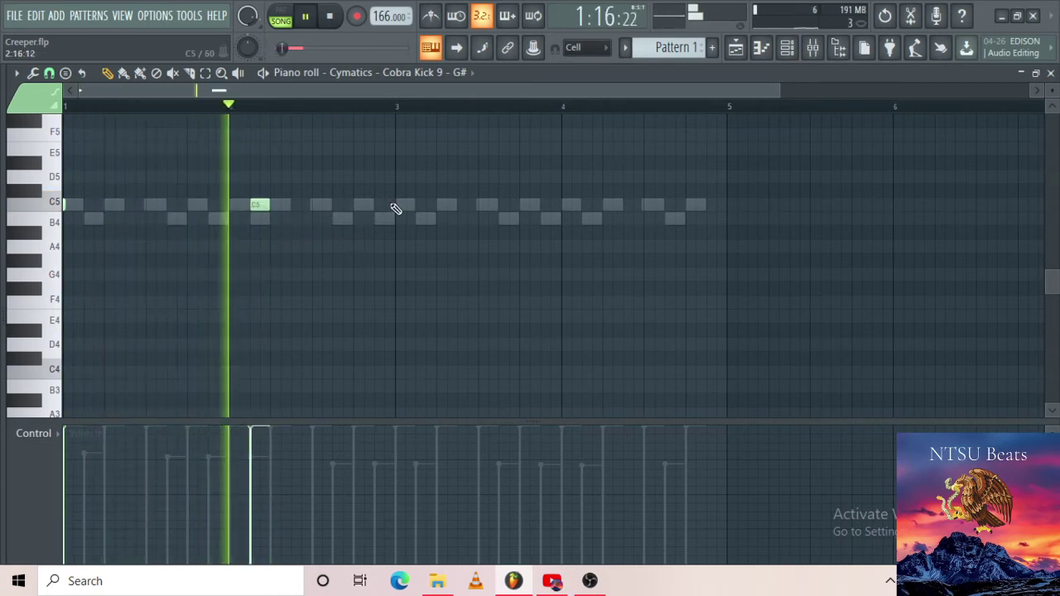
pyautogui.press('space')
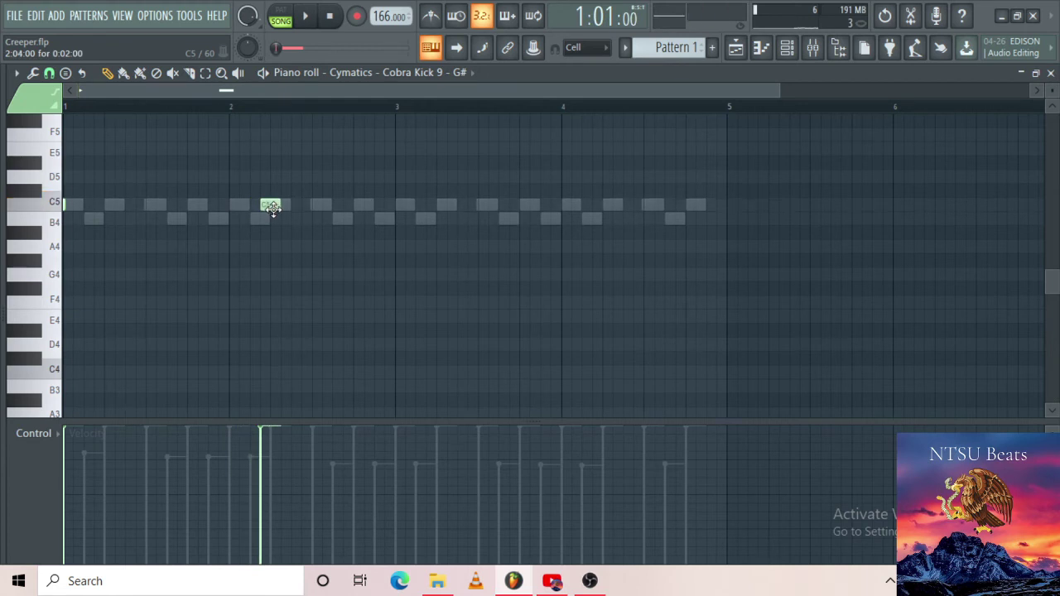
# Move the bar 2 kick note to 2:05:00, add C5 kick notes at 3:01:00 and 4:05:00, and save the project.
pyautogui.moveTo(272, 206); pyautogui.dragTo(283, 207)
pyautogui.press('space')
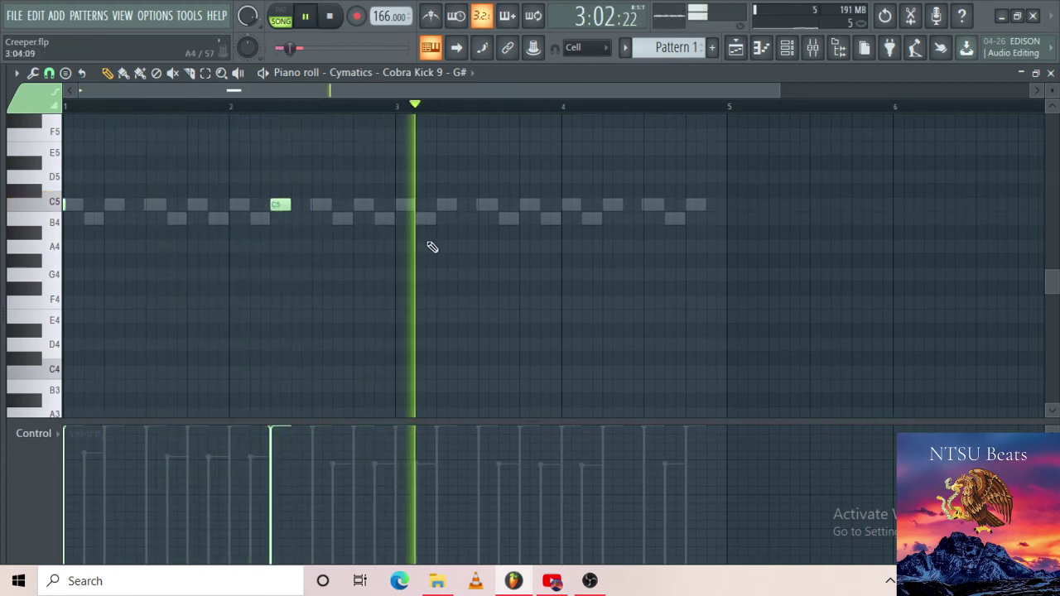
pyautogui.click(400, 205)
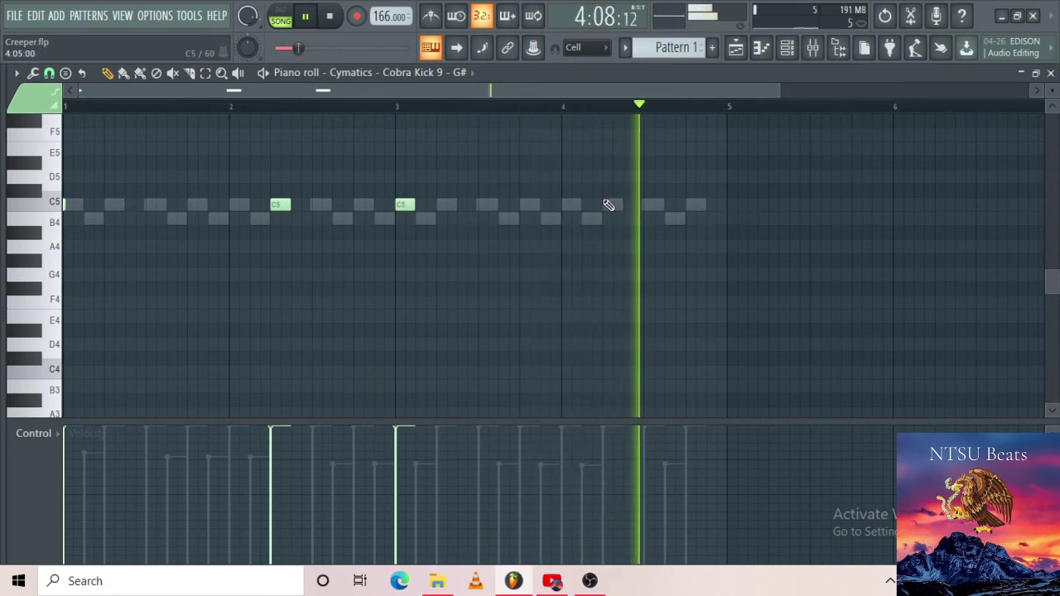
pyautogui.click(610, 205)
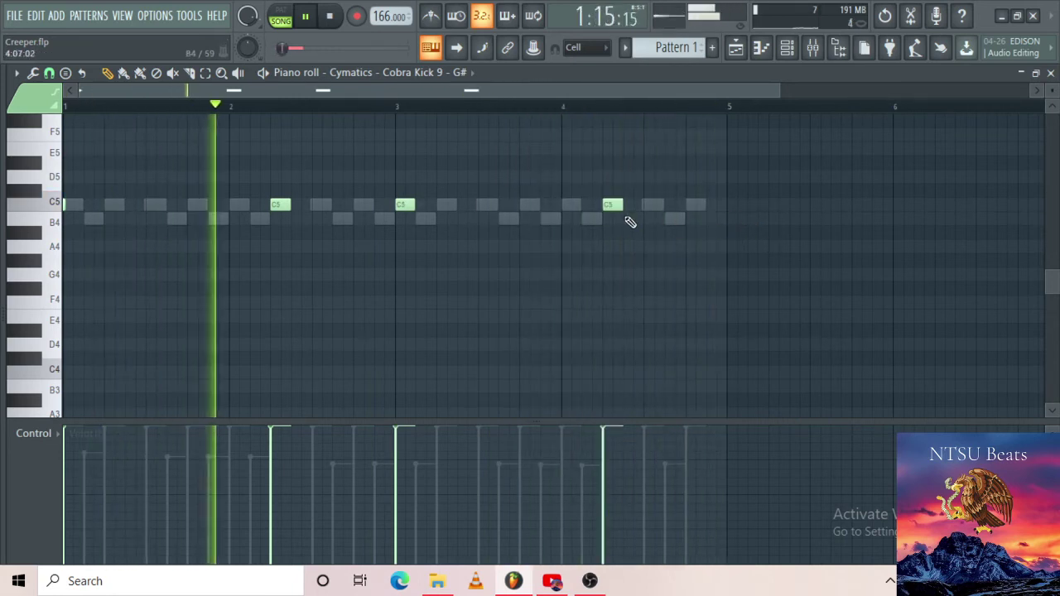
pyautogui.hotkey('ctrl', 's')
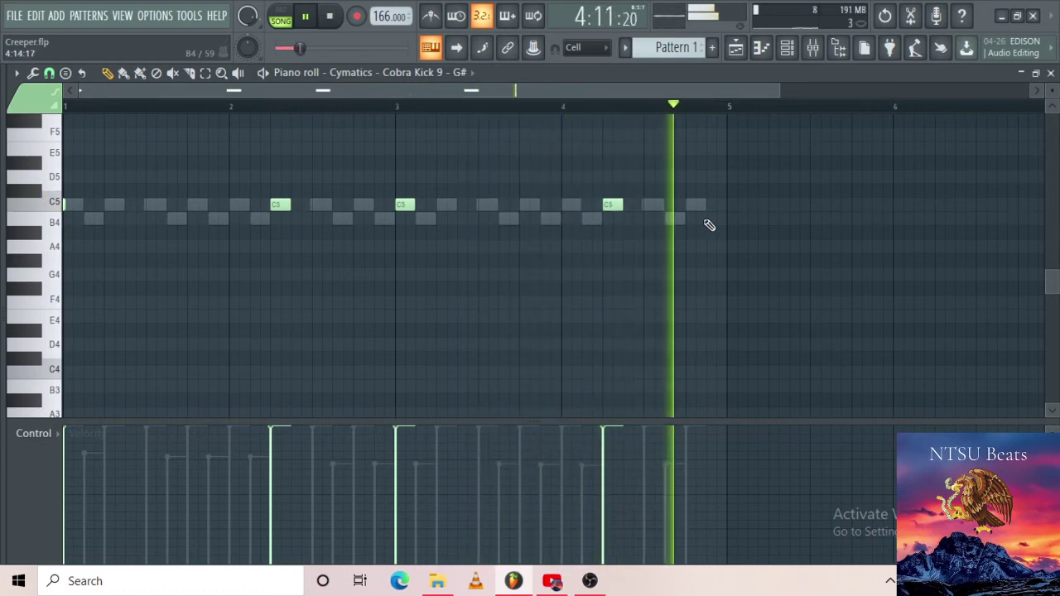
# Add two one-step C5 kick notes near the end of bar 4, at 4:13:00 and 4:15:00, and check them with playback.
pyautogui.click(682, 205)
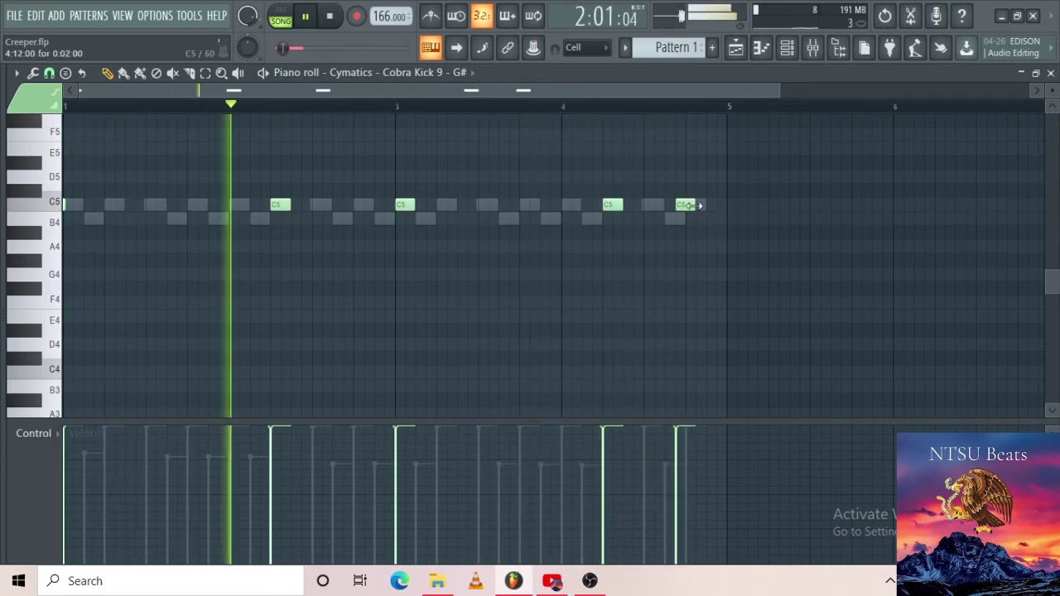
pyautogui.moveTo(694, 205); pyautogui.dragTo(684, 206)
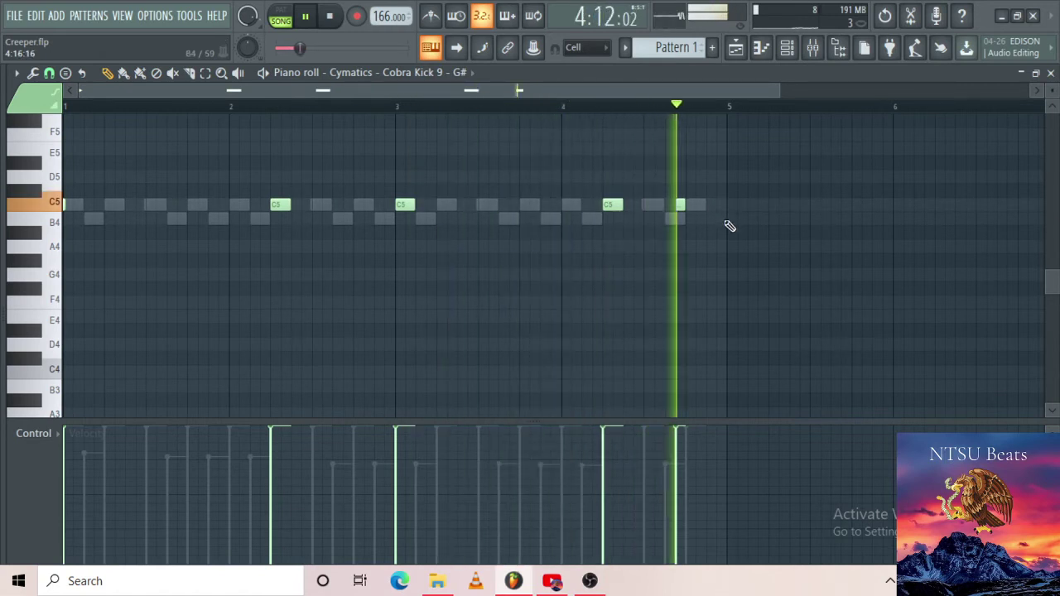
pyautogui.moveTo(679, 206); pyautogui.dragTo(691, 206)
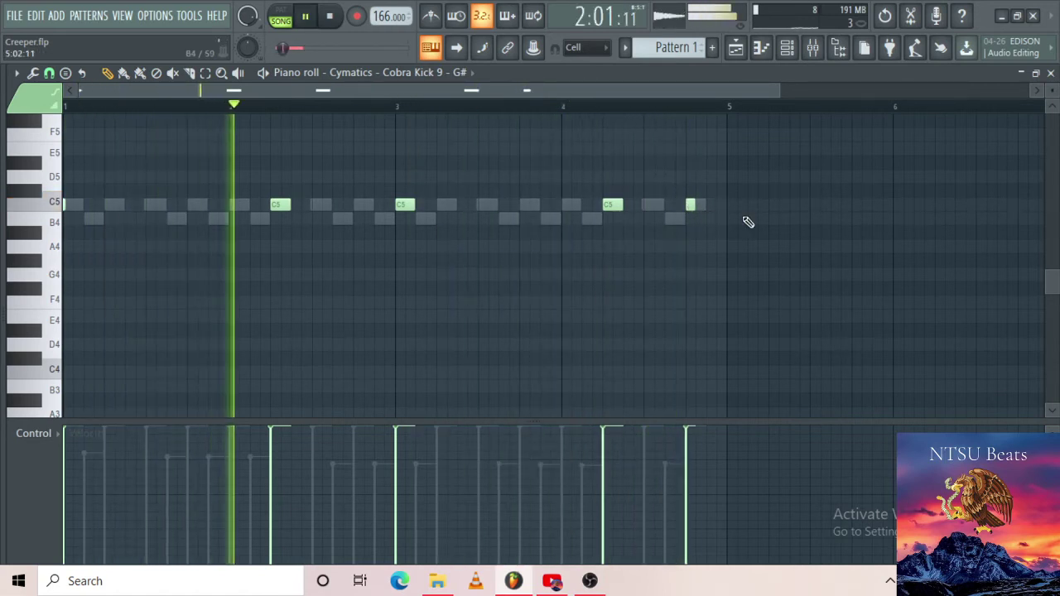
pyautogui.keyDown('ctrl'); pyautogui.scroll(5, 748, 221); pyautogui.keyUp('ctrl')
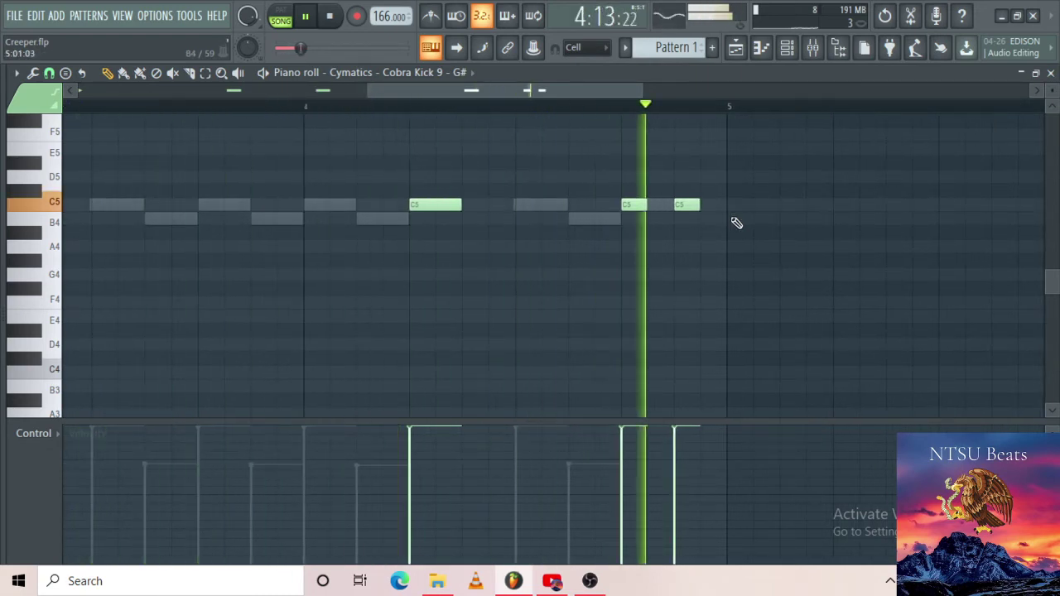
pyautogui.keyDown('ctrl'); pyautogui.scroll(-5, 577, 241); pyautogui.keyUp('ctrl')
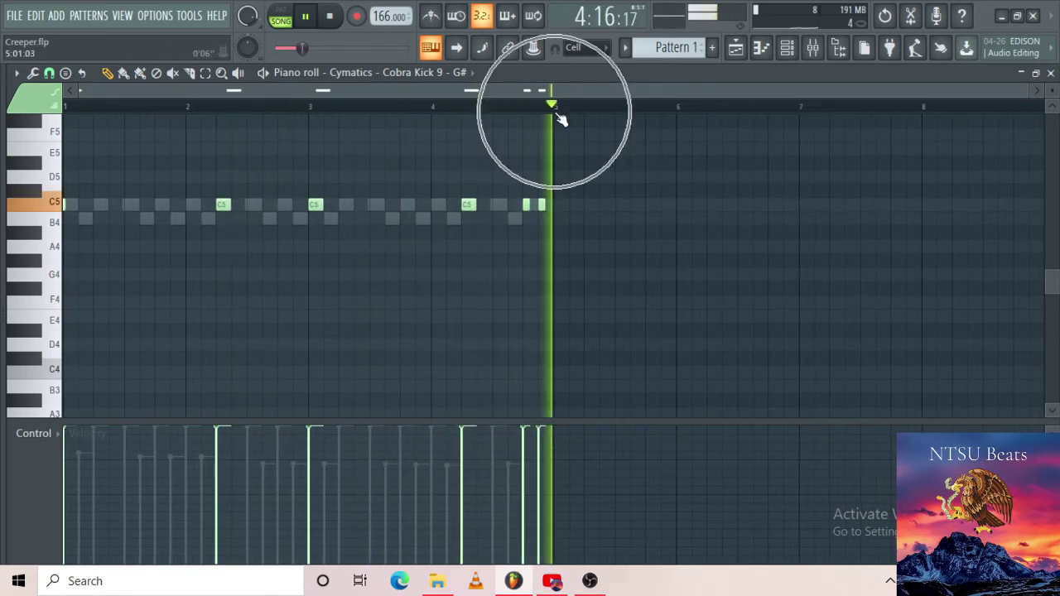
pyautogui.press('space')
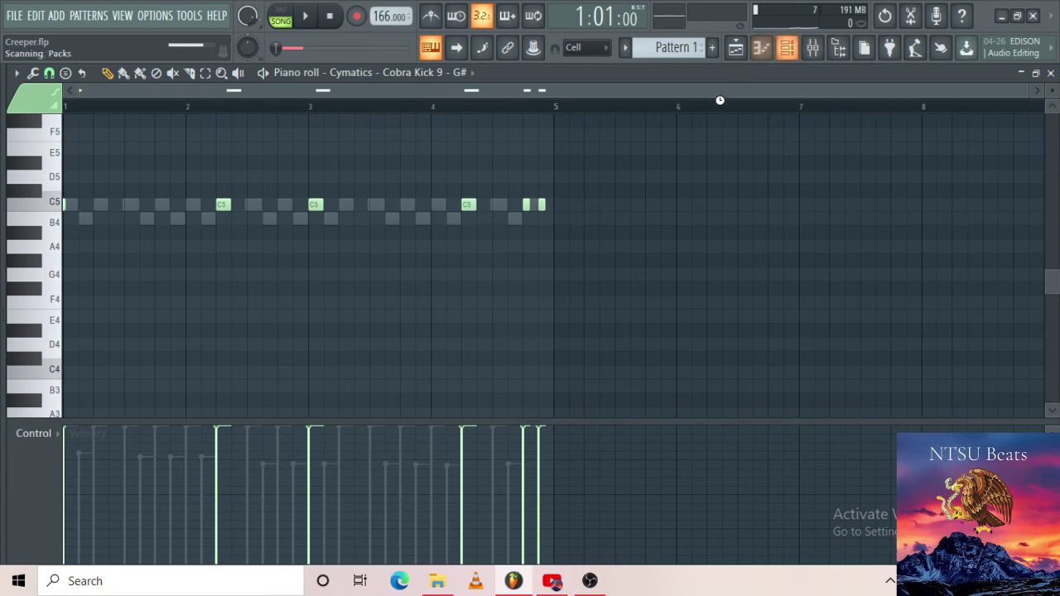
# Show the Channel rack, collapse the Kicks and Drum One Shots folders in the browser and open the Cobra pack's 808s folder.
pyautogui.press('F6')
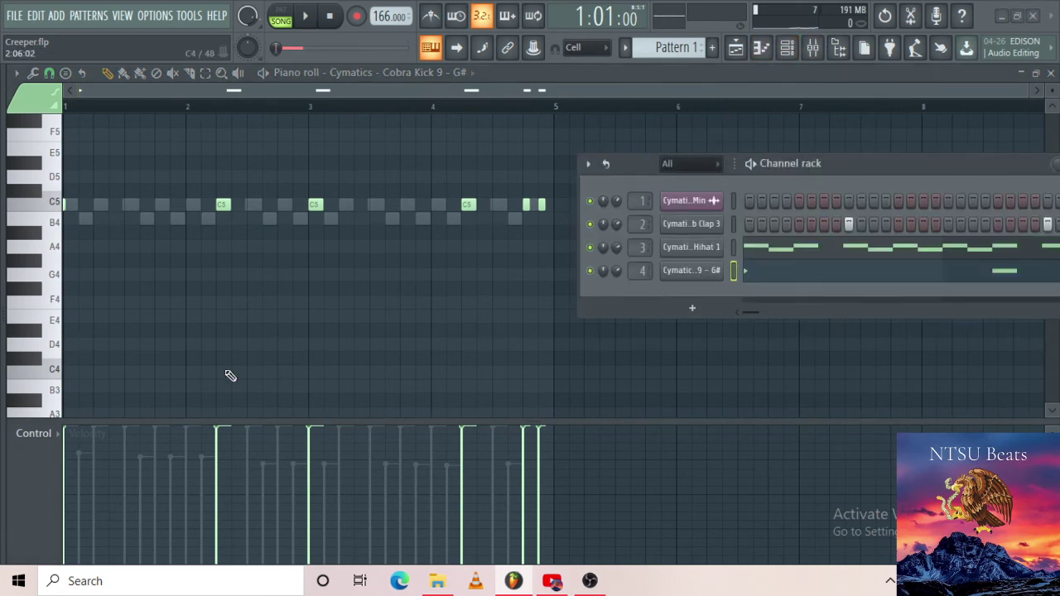
pyautogui.moveTo(7, 244)
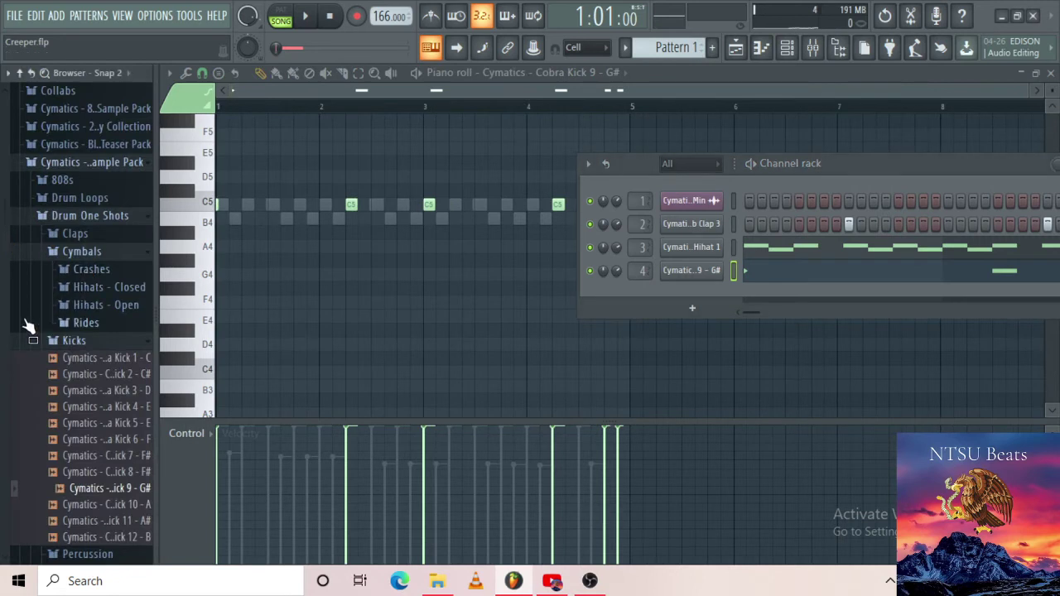
pyautogui.scroll(-5, 56, 331)
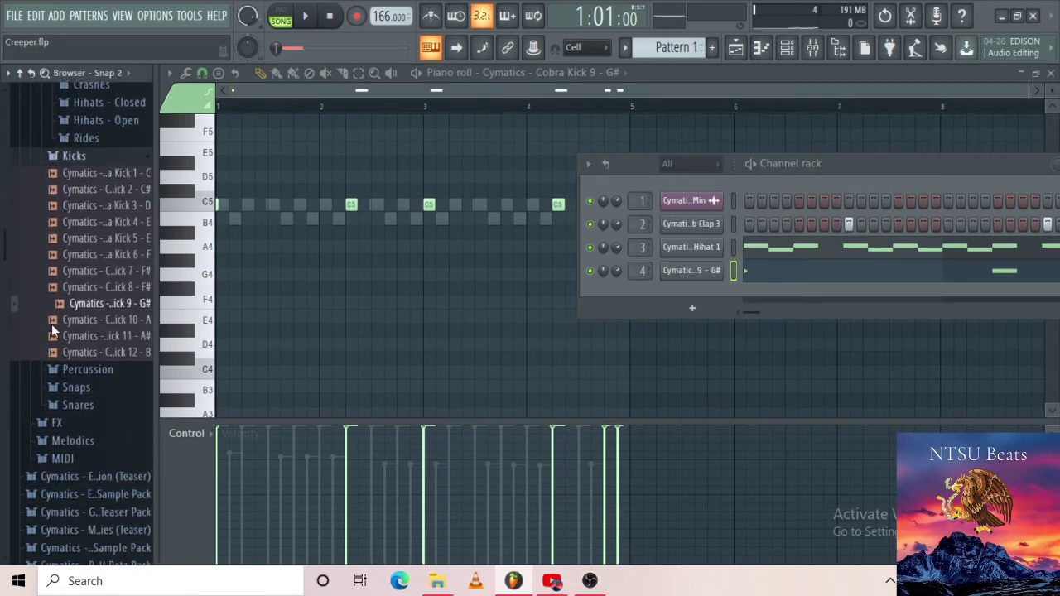
pyautogui.scroll(3, 72, 236)
pyautogui.click(73, 242)
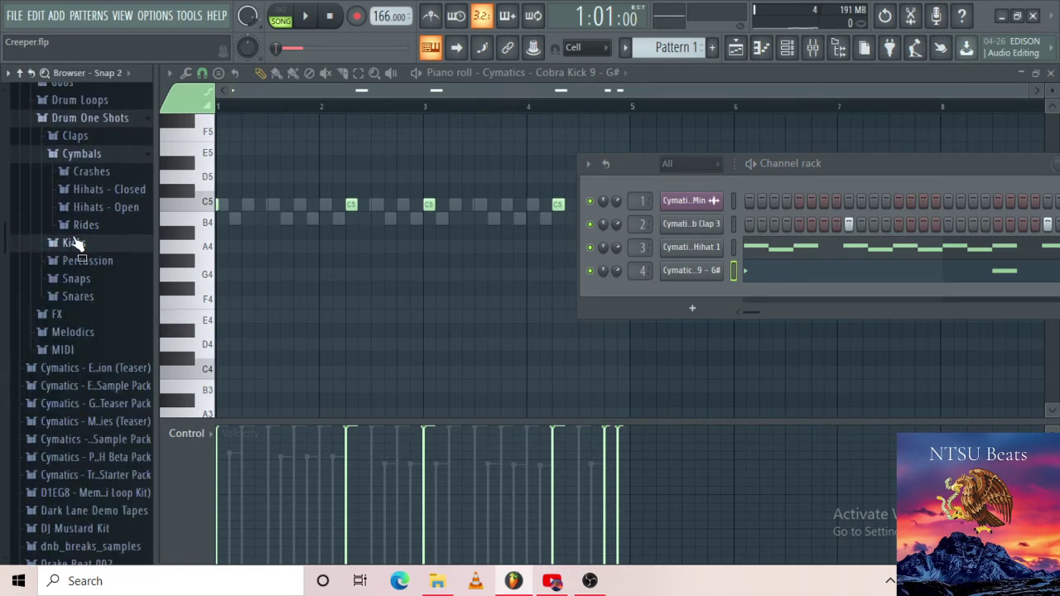
pyautogui.click(93, 123)
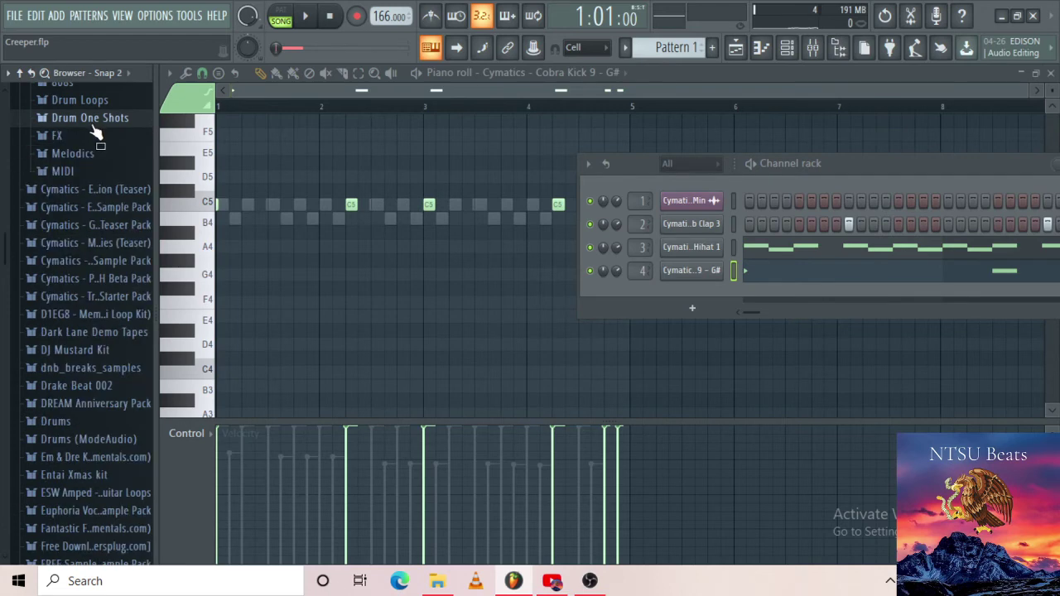
pyautogui.scroll(5, 78, 282)
pyautogui.click(77, 276)
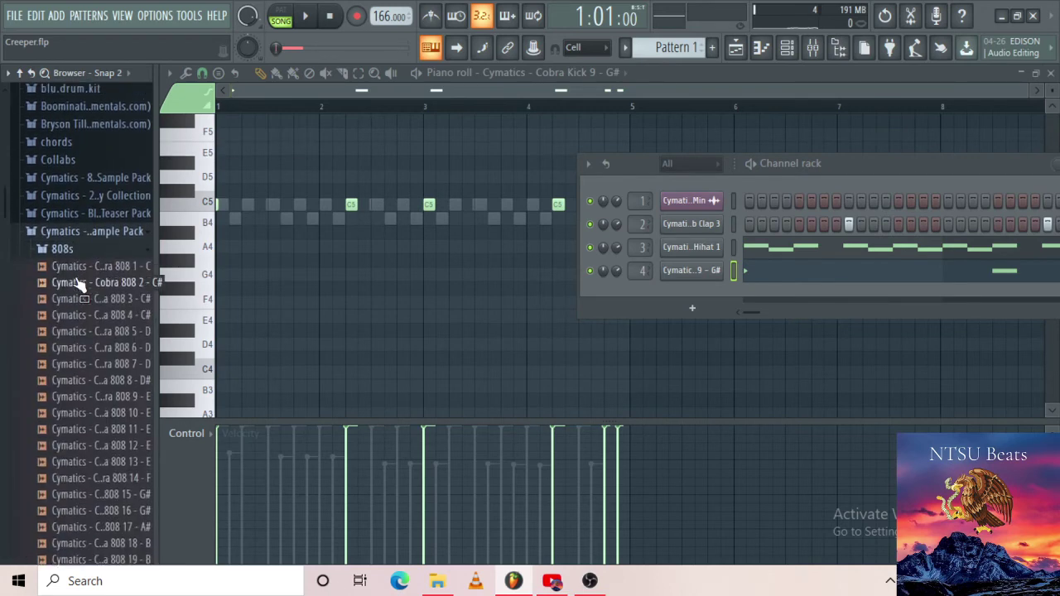
# Add Cymatics - Cobra 808 16 - G# as a new channel, turn on its first step and move the Channel rack fully into view.
pyautogui.scroll(-2, 79, 286)
pyautogui.scroll(-1, 81, 291)
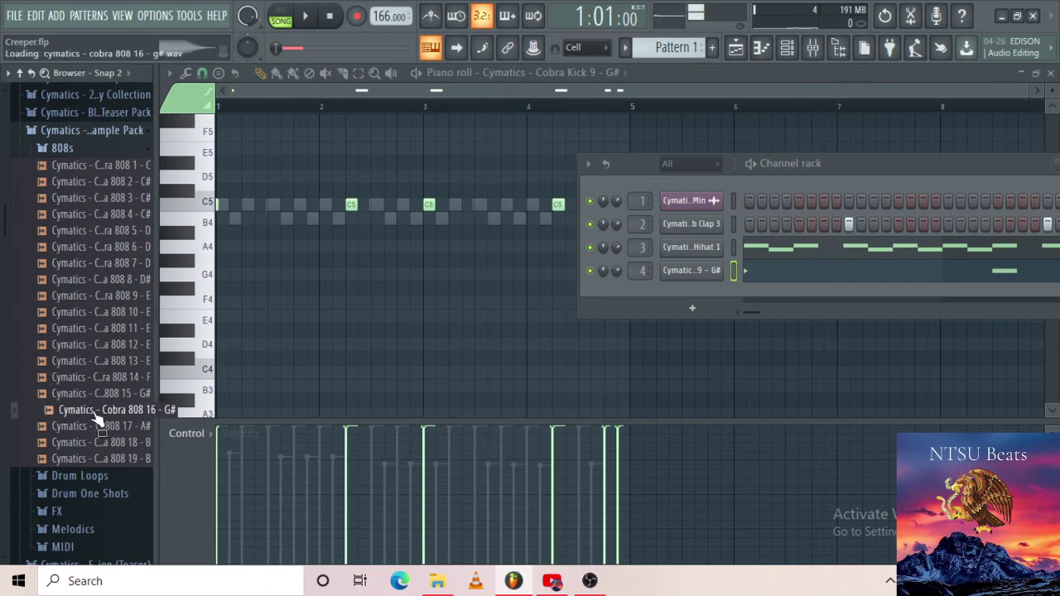
pyautogui.moveTo(671, 327); pyautogui.dragTo(750, 298)
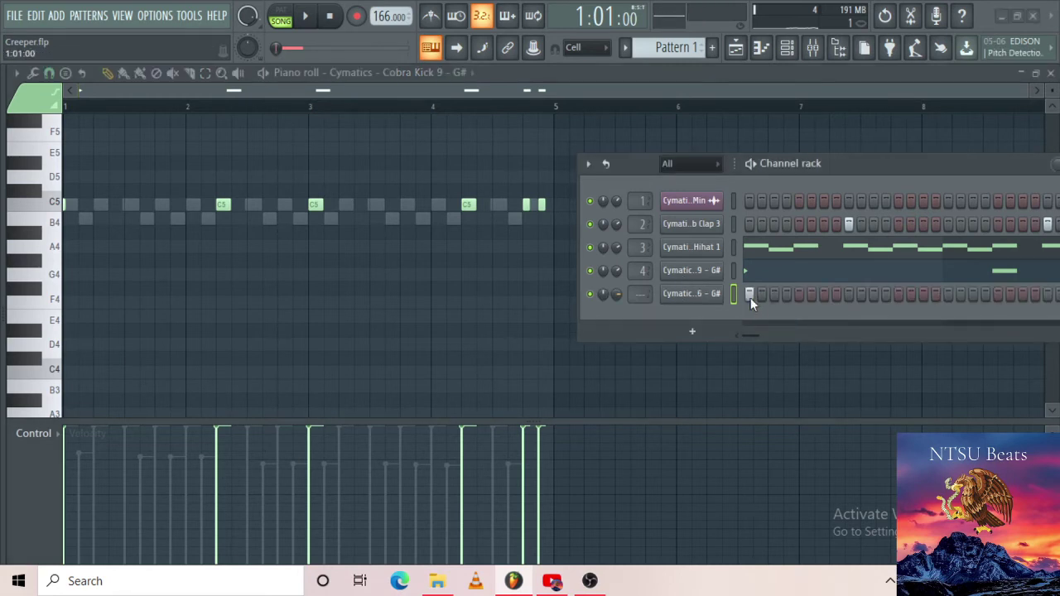
pyautogui.click(750, 296)
pyautogui.moveTo(840, 167); pyautogui.dragTo(644, 169)
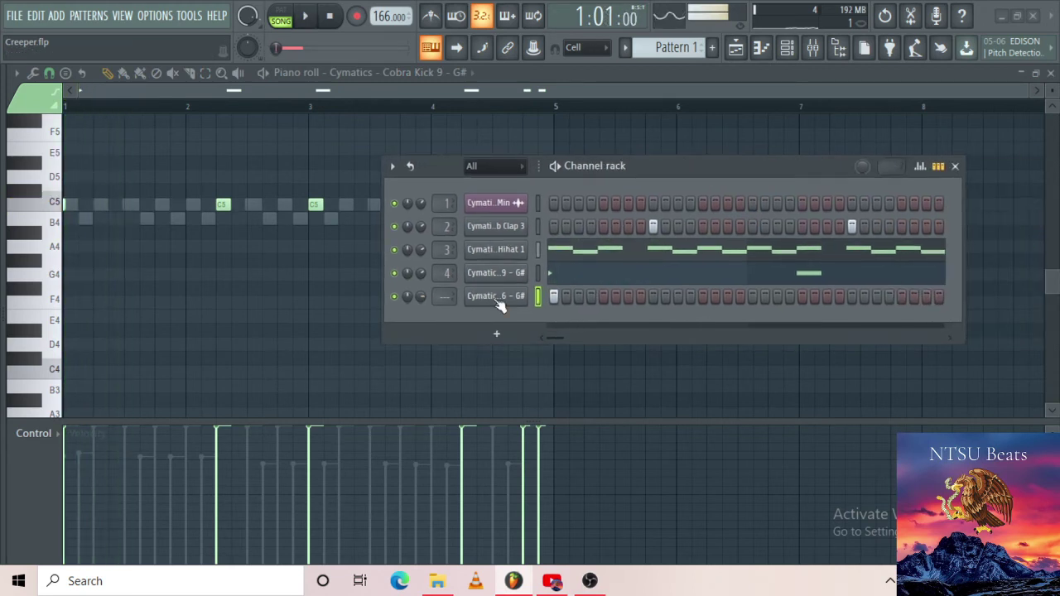
# Turn on Cut itself for the 808 channel, route it to mixer track 5 and turn on its step 21, checking with playback.
pyautogui.click(499, 303)
pyautogui.click(499, 303)
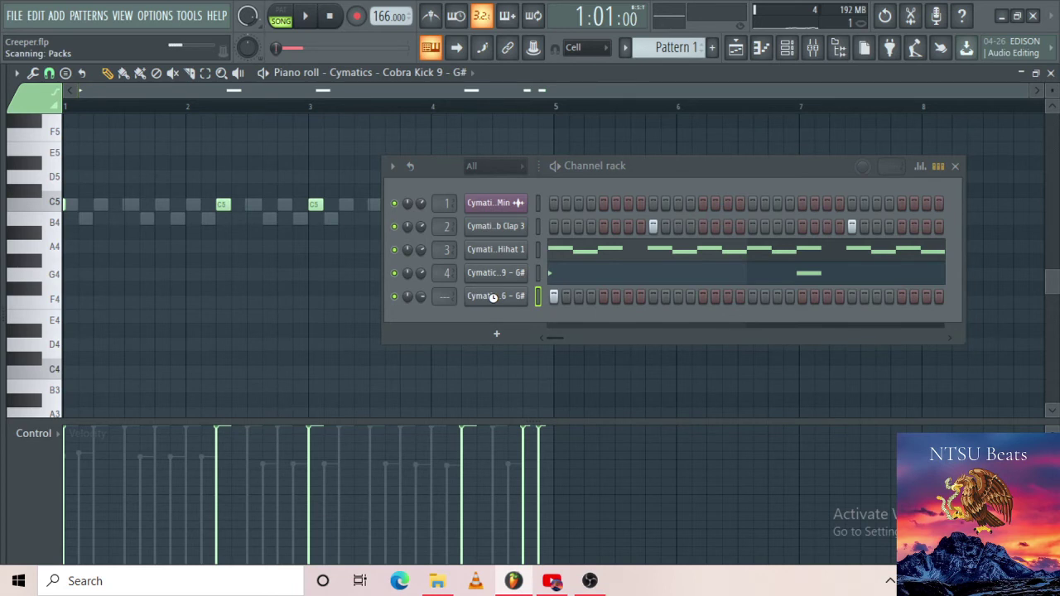
pyautogui.rightClick(496, 300)
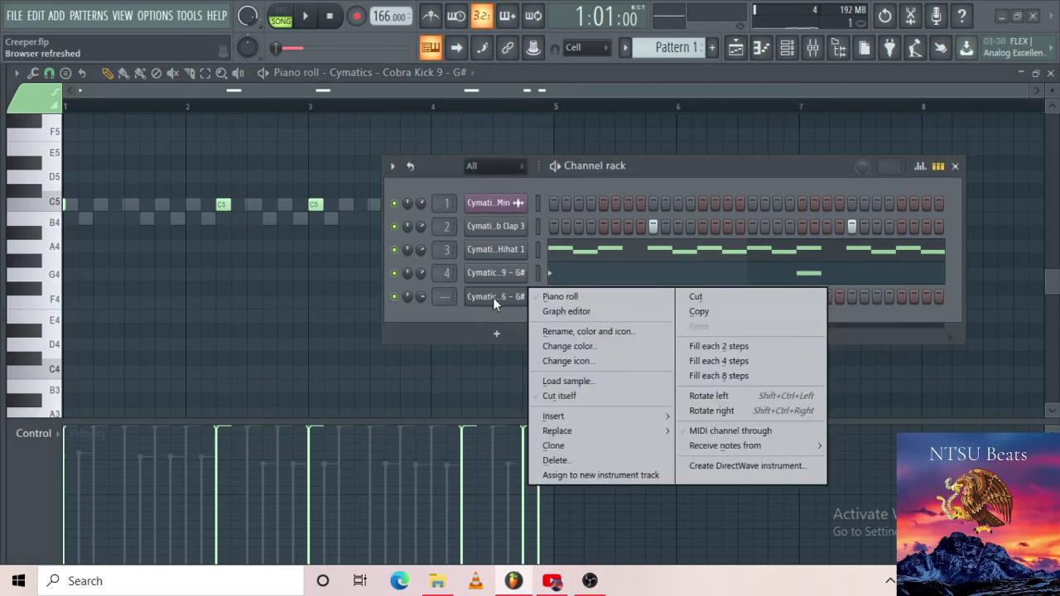
pyautogui.click(566, 394)
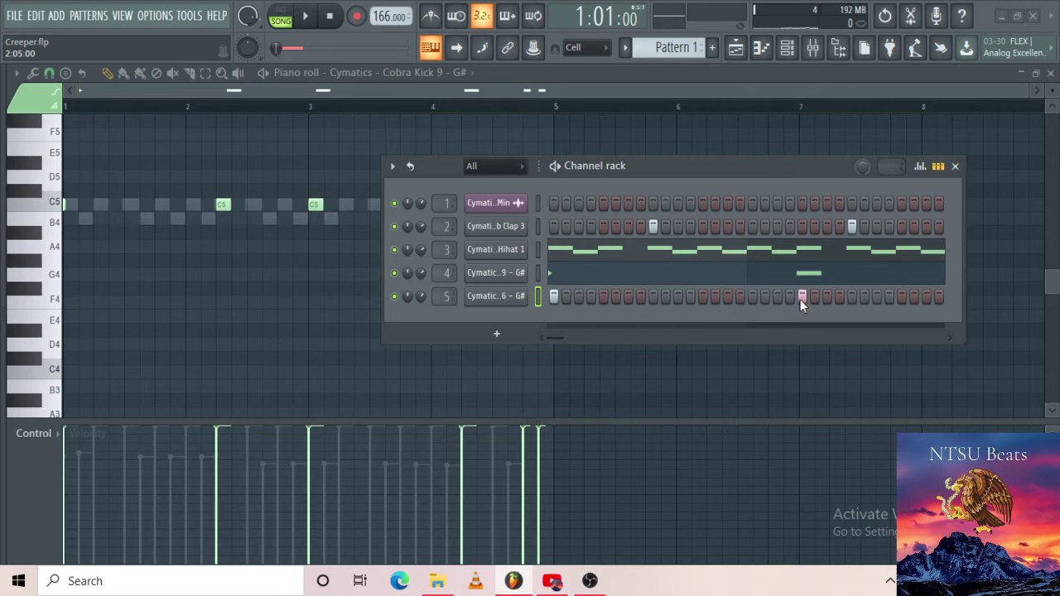
pyautogui.press('space')
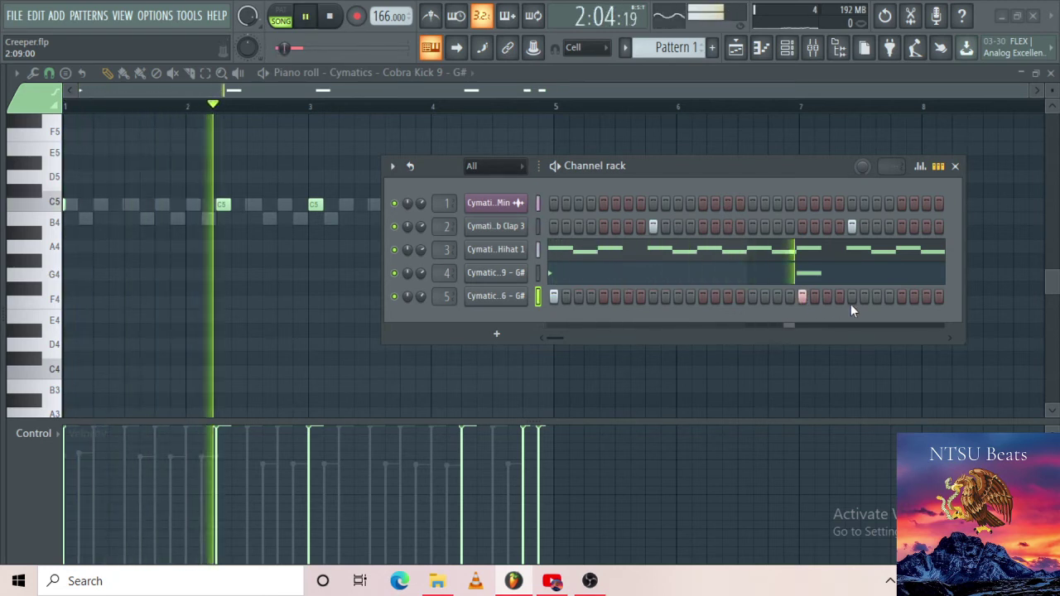
pyautogui.press('space')
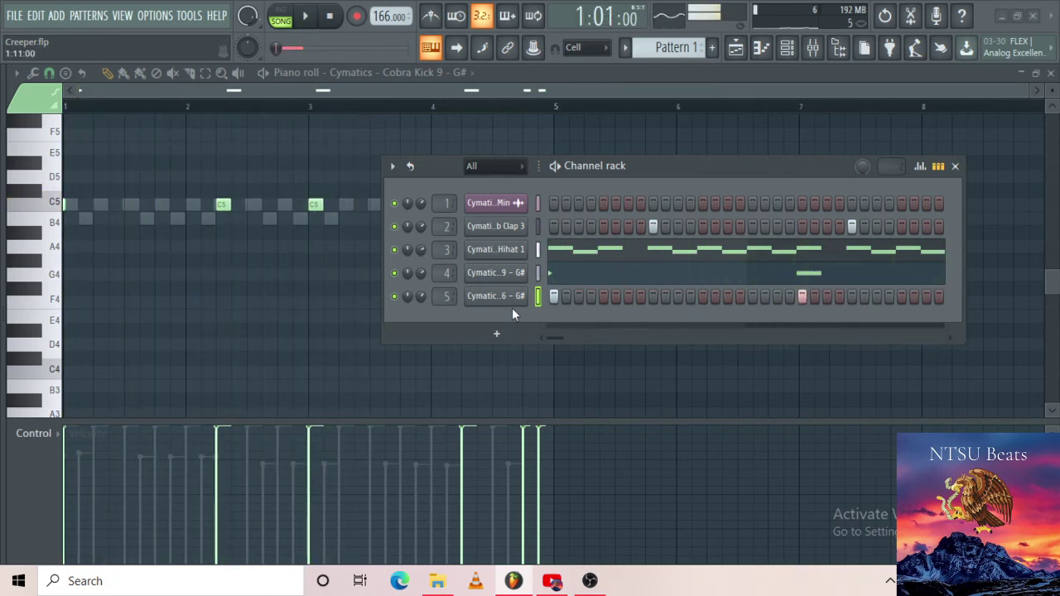
# Open the 808 channel in the Piano roll and lower its mixer Insert 5 to 78% (-5.2 dB).
pyautogui.rightClick(515, 298)
pyautogui.click(550, 295)
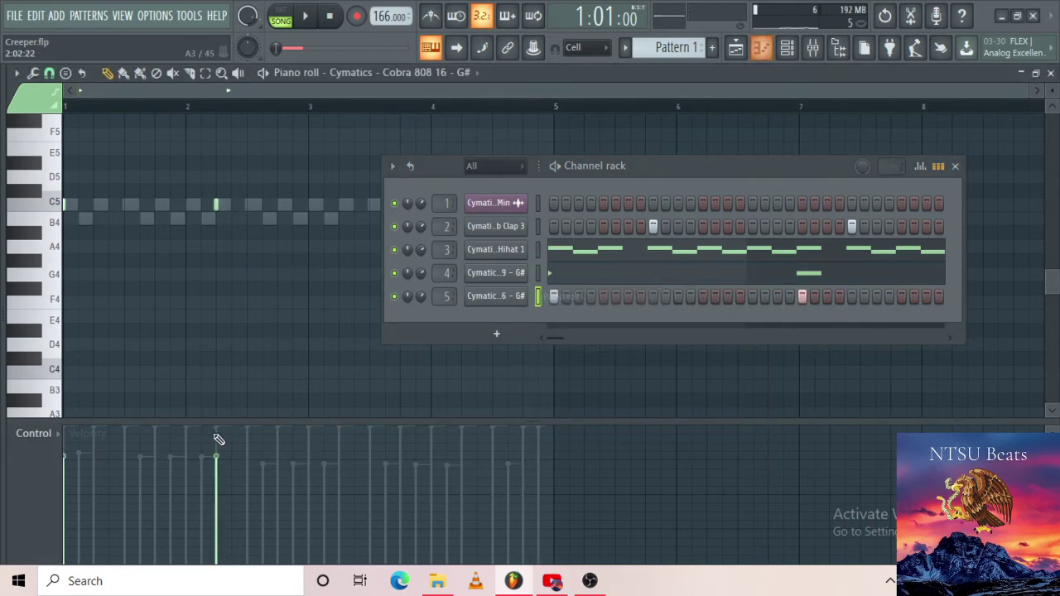
pyautogui.click(812, 47)
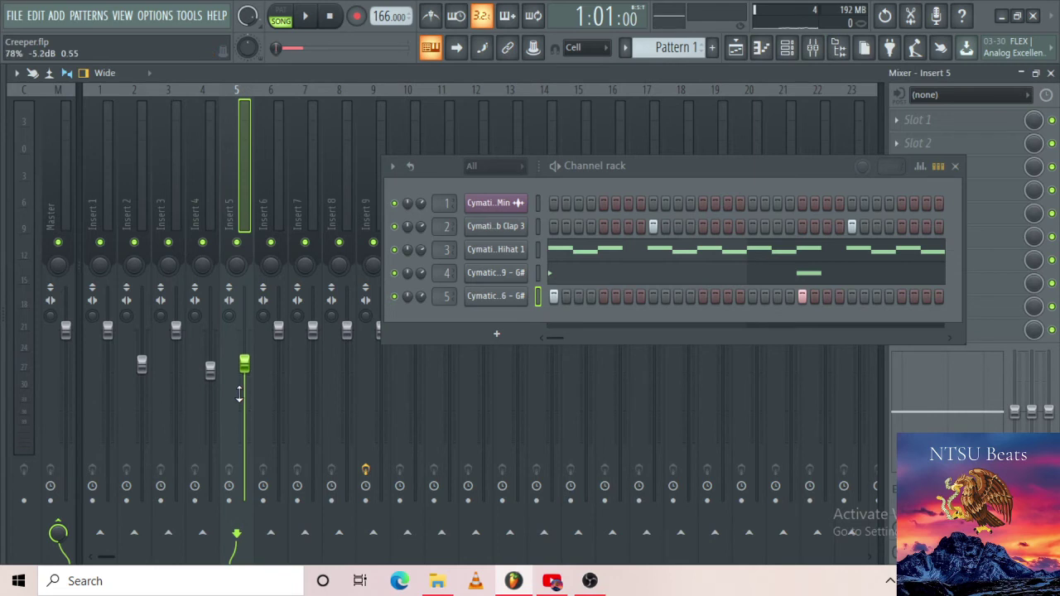
pyautogui.click(760, 48)
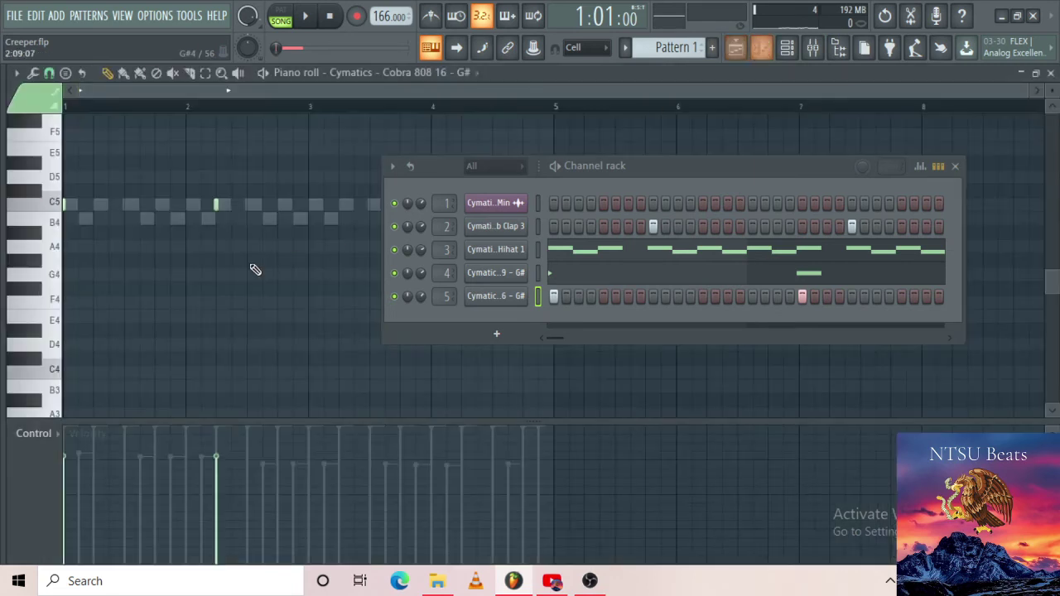
# Arrange the 808 notes in bar 2 as F4 at 2:03:00 and C4 at 2:05:00, checking the pitches with playback.
pyautogui.scroll(-2, 70, 336)
pyautogui.click(52, 329)
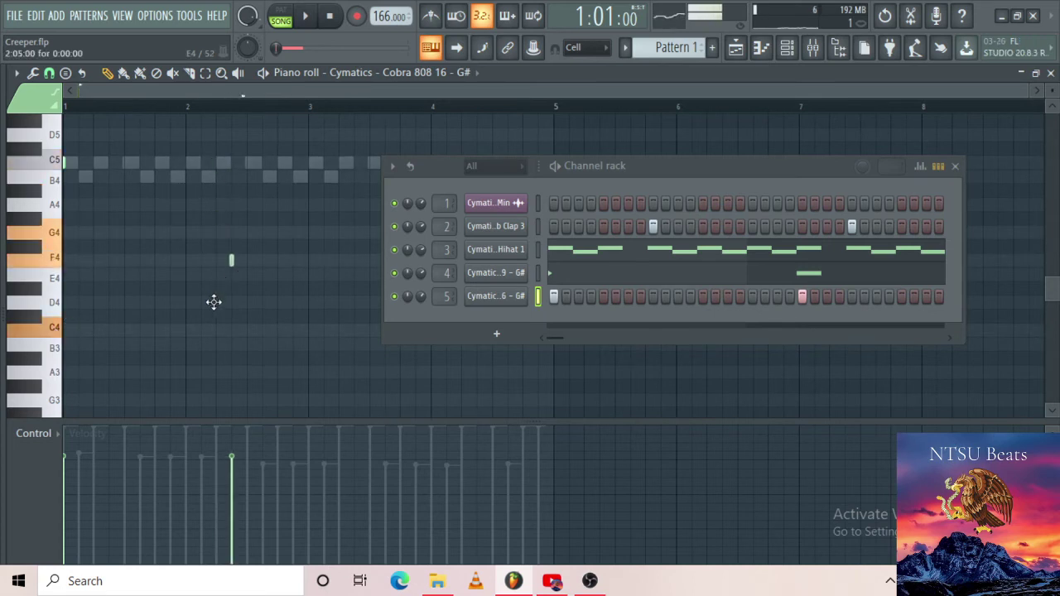
pyautogui.press('space')
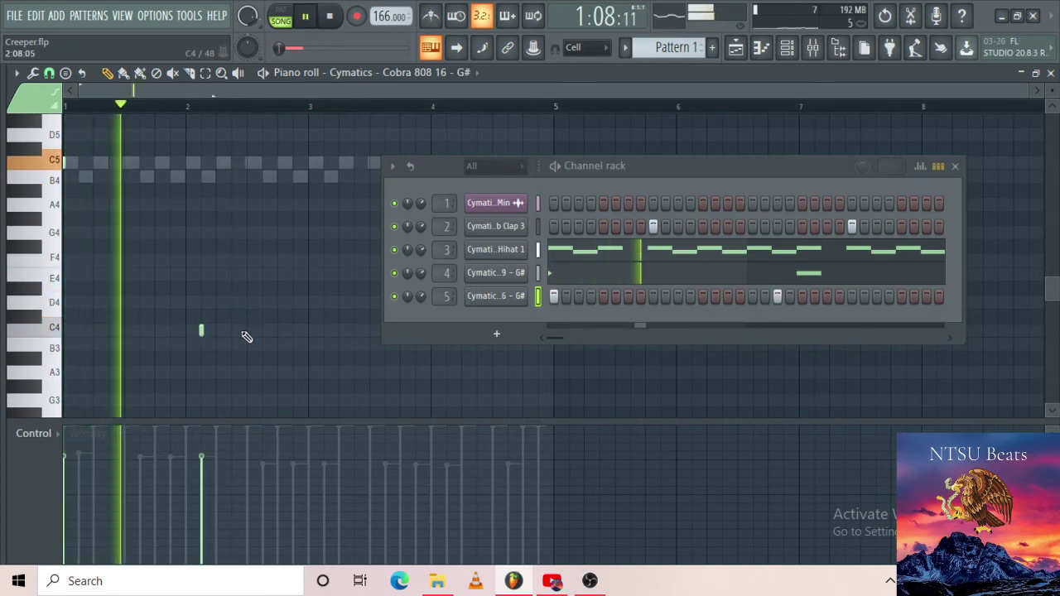
pyautogui.press('space')
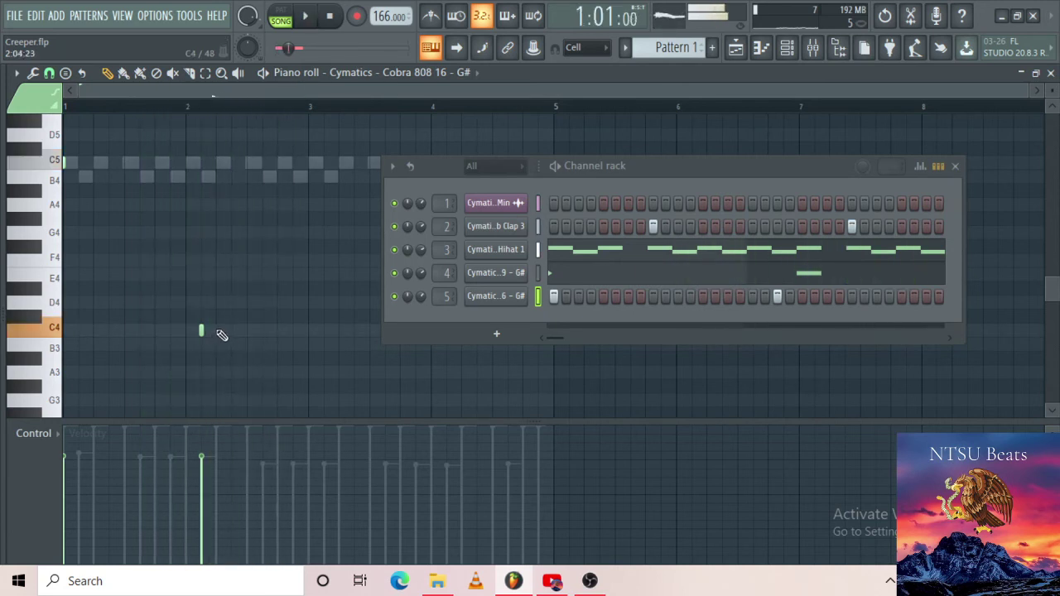
pyautogui.press('space')
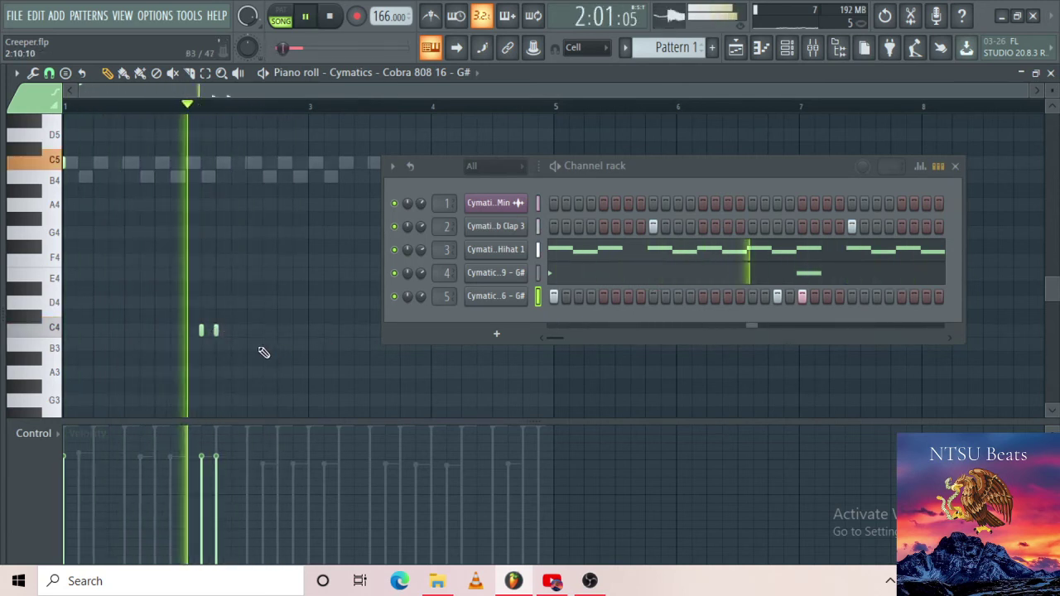
pyautogui.press('space')
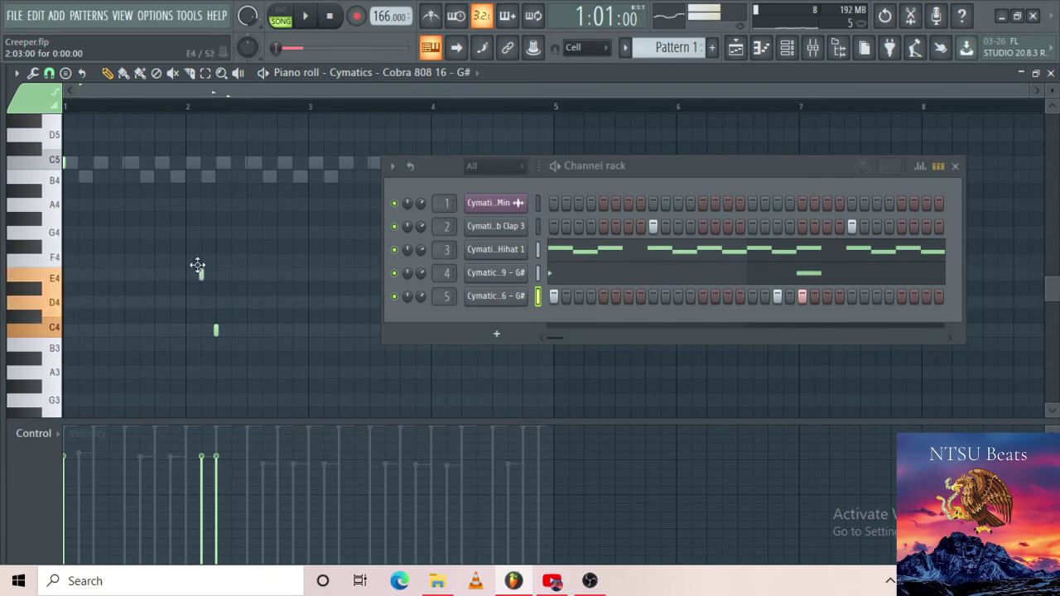
pyautogui.press('space')
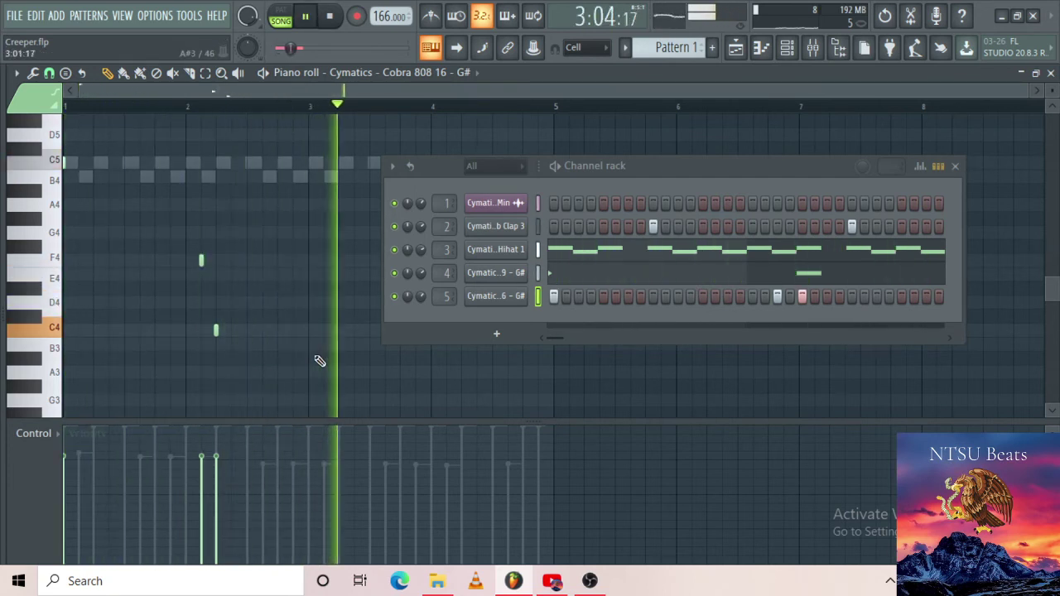
# Place an A3 808 note at 3:01:00 and stop playback.
pyautogui.scroll(-2, 319, 360)
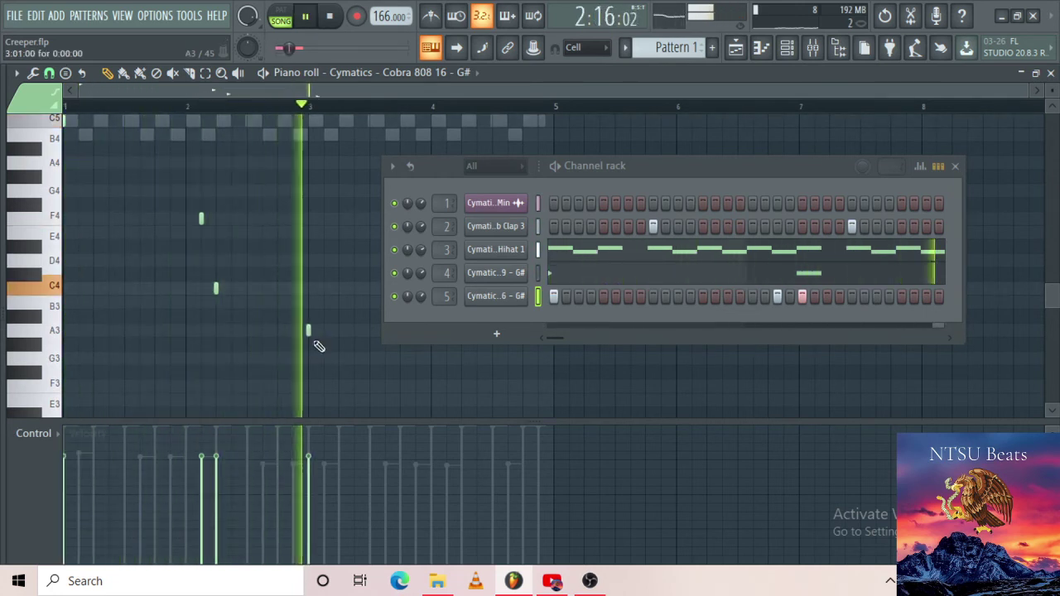
pyautogui.click(308, 330)
pyautogui.press('space')
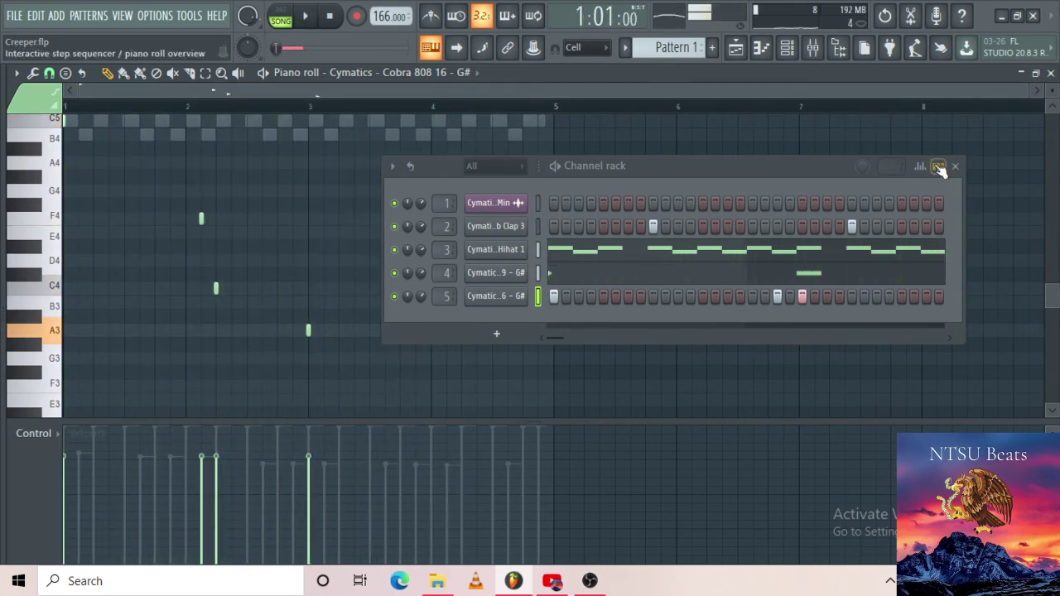
# Hide the Channel rack and play back the pattern from the start to review the 808 notes.
pyautogui.click(786, 50)
pyautogui.scroll(5, 434, 220)
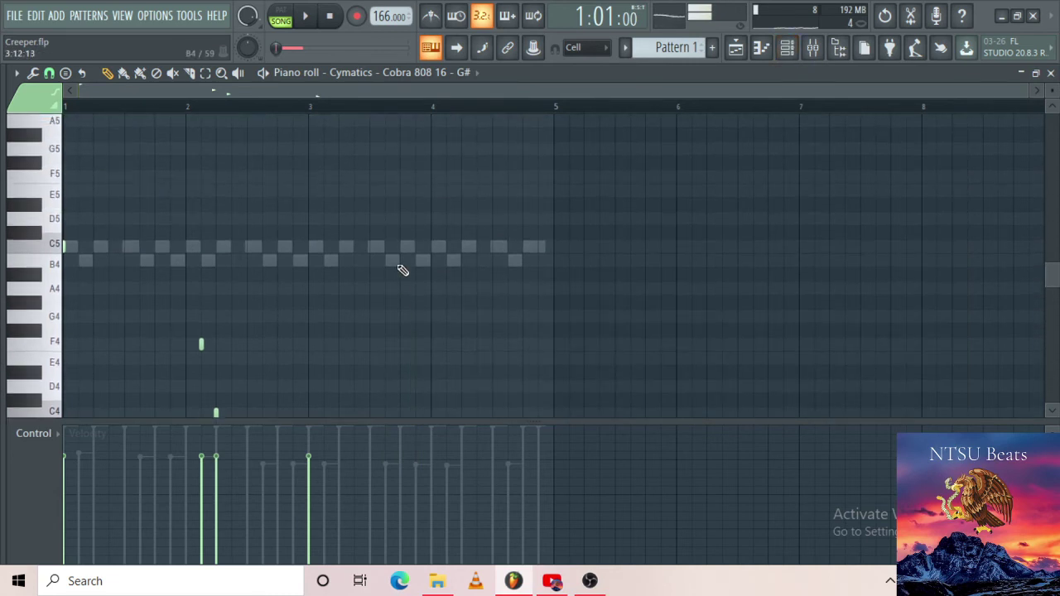
pyautogui.scroll(-3, 367, 254)
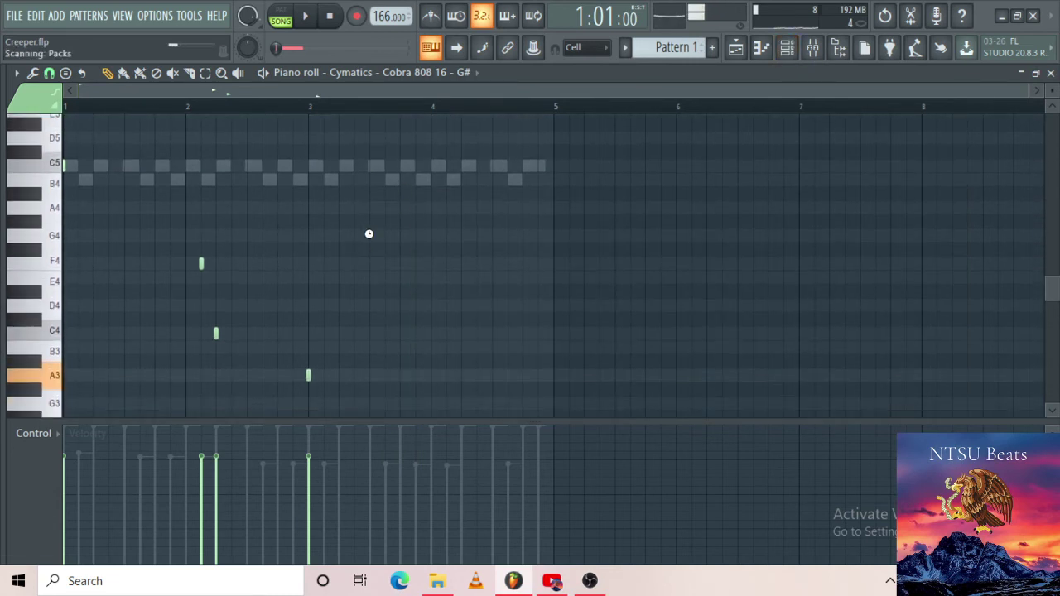
pyautogui.press('space')
pyautogui.scroll(2, 377, 236)
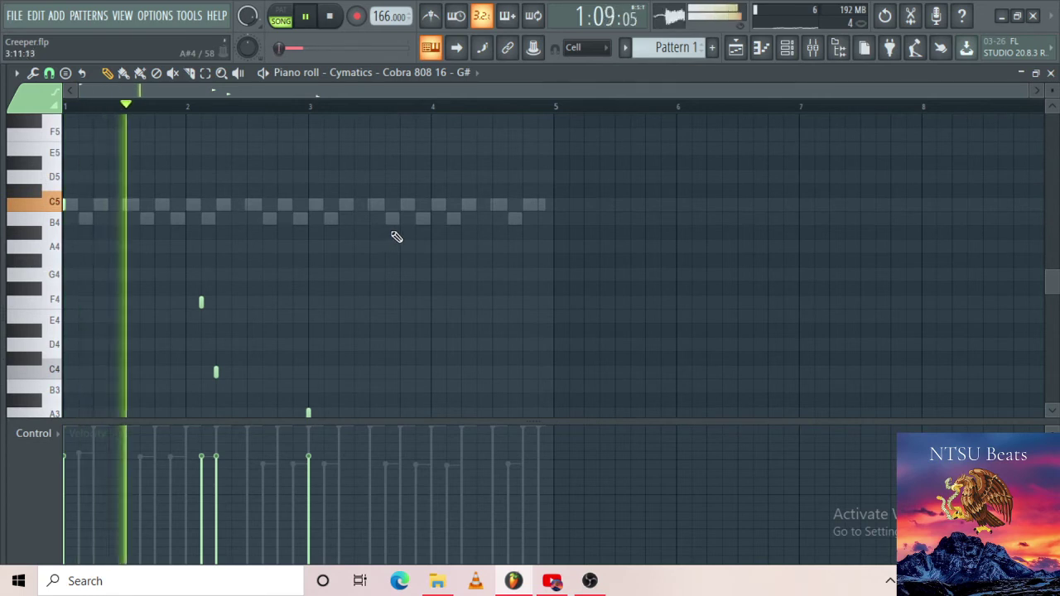
pyautogui.scroll(-2, 465, 242)
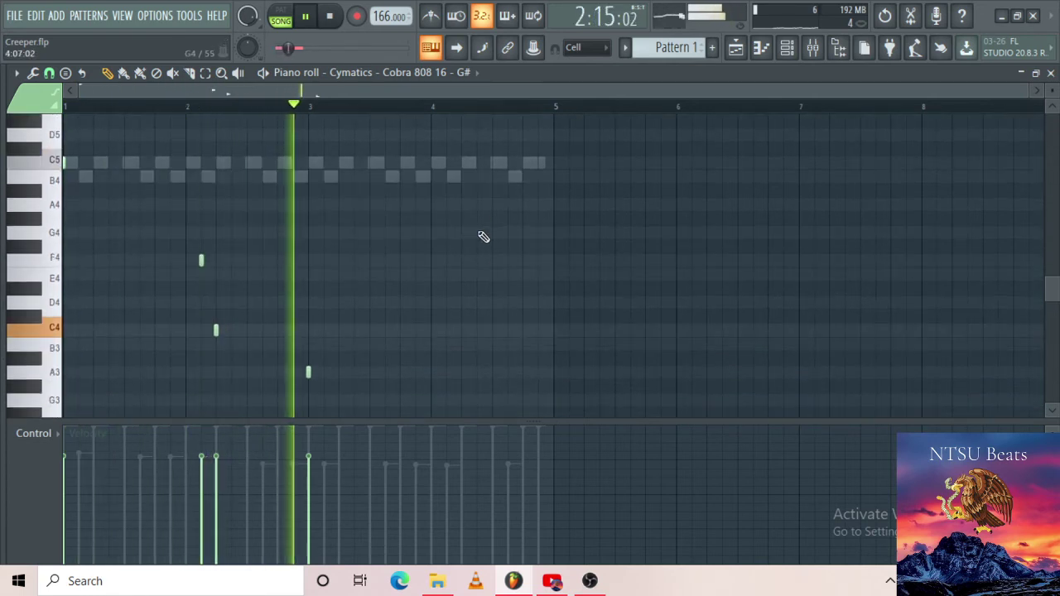
pyautogui.press('space')
pyautogui.press('space')
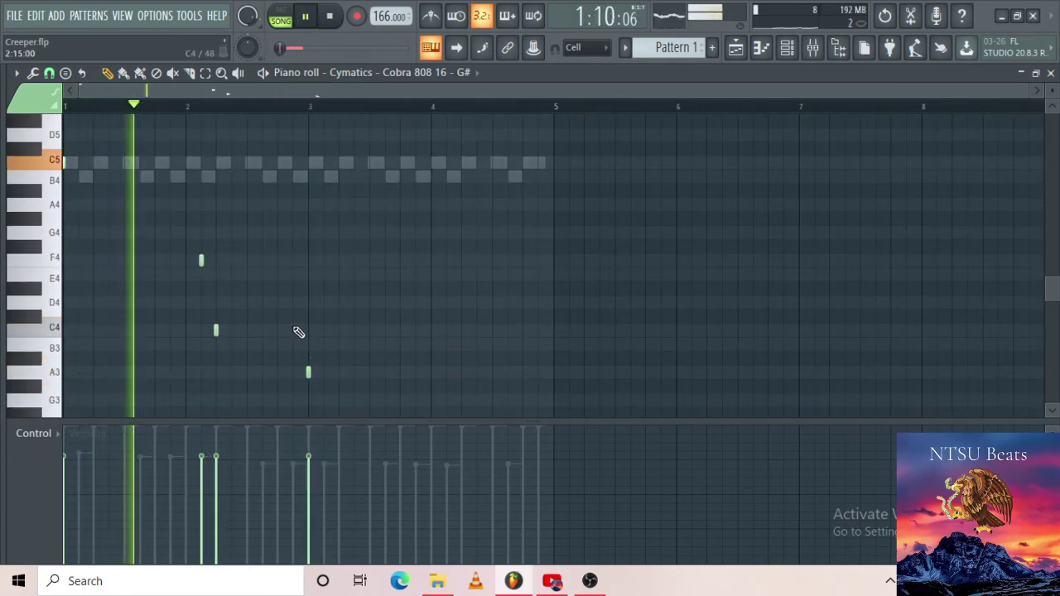
# Try 808 notes at F4 and B3 on 2:15:00 with playback, and delete both.
pyautogui.click(293, 260)
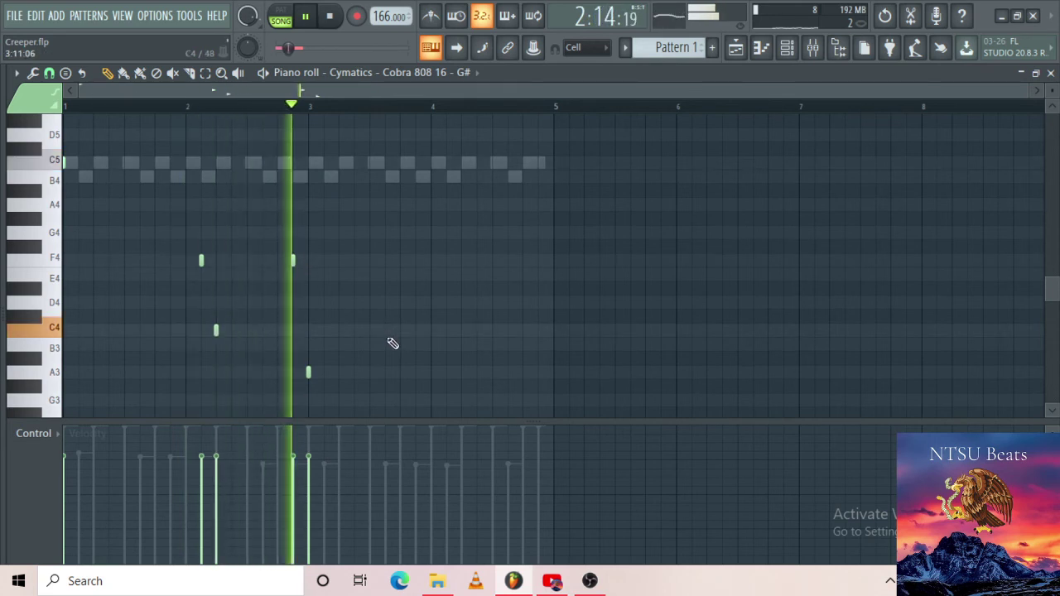
pyautogui.scroll(2, 304, 323)
pyautogui.press('space')
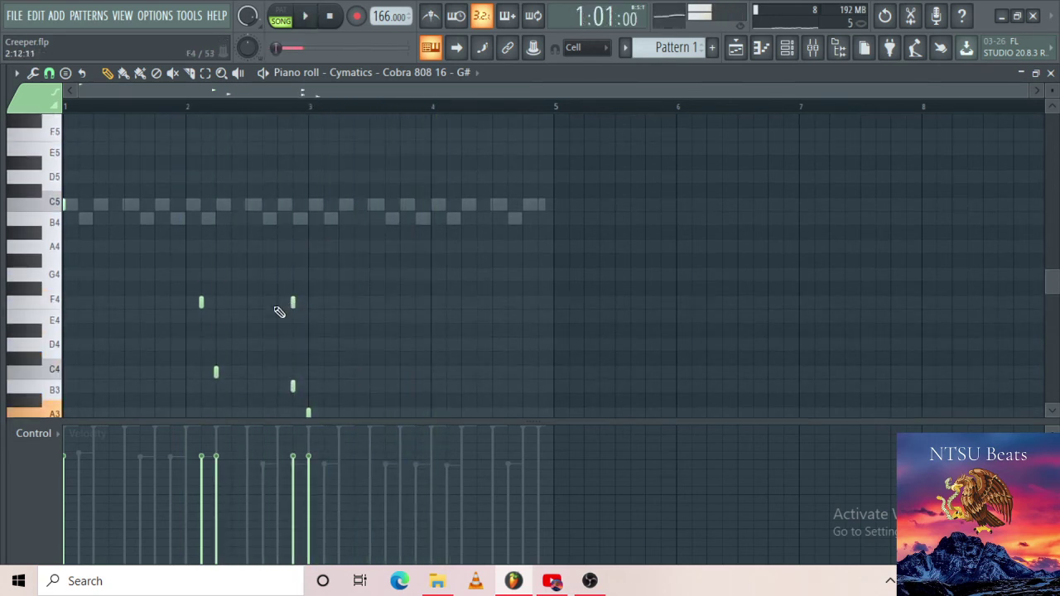
pyautogui.rightClick(292, 303)
pyautogui.press('space')
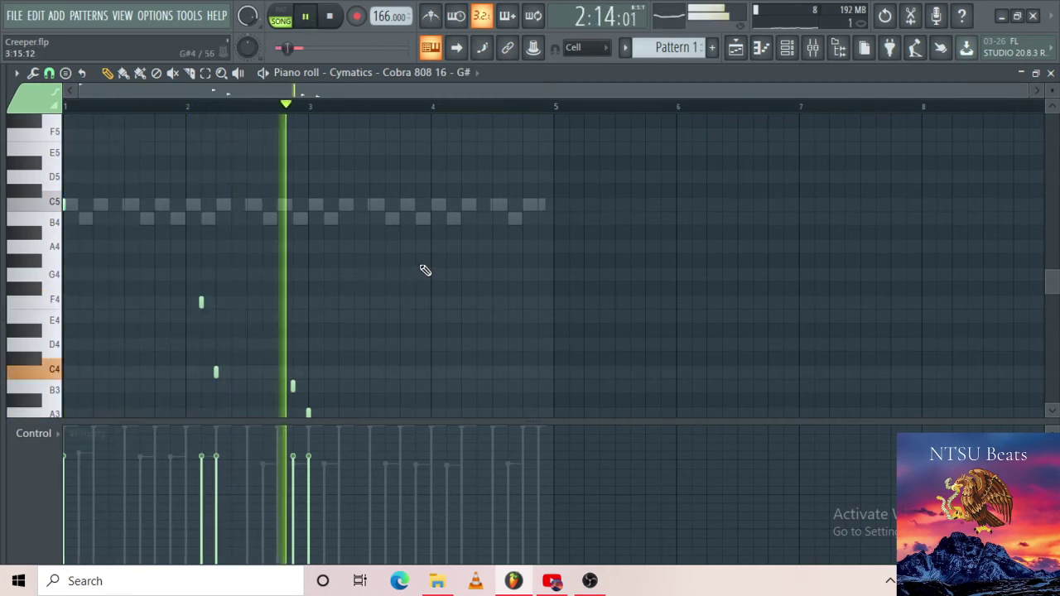
pyautogui.rightClick(291, 385)
pyautogui.press('space')
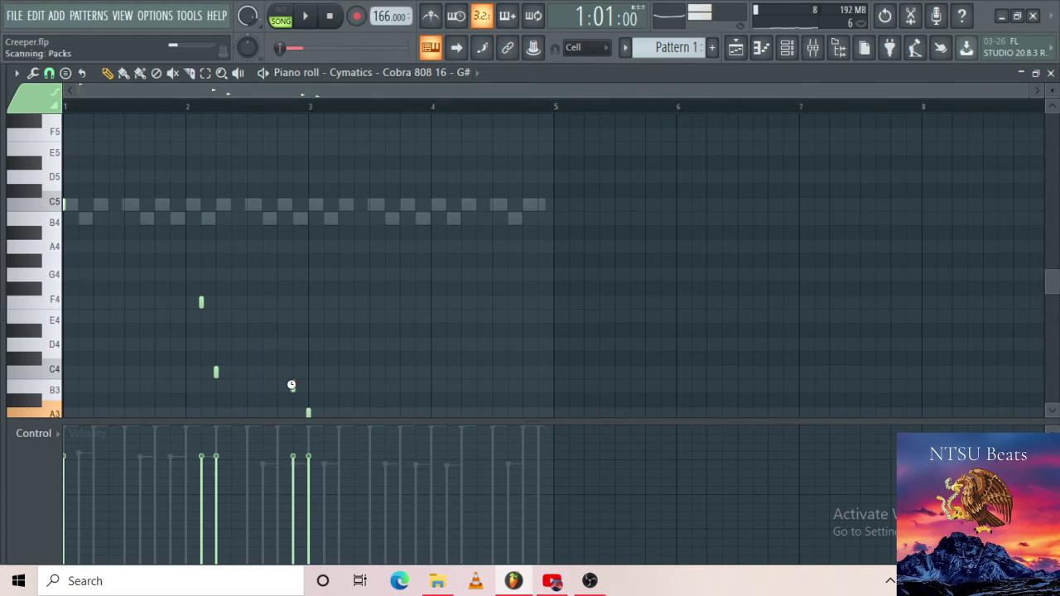
# Place a C6 808 note at 4:01:00, checking the pattern with playback.
pyautogui.press('space')
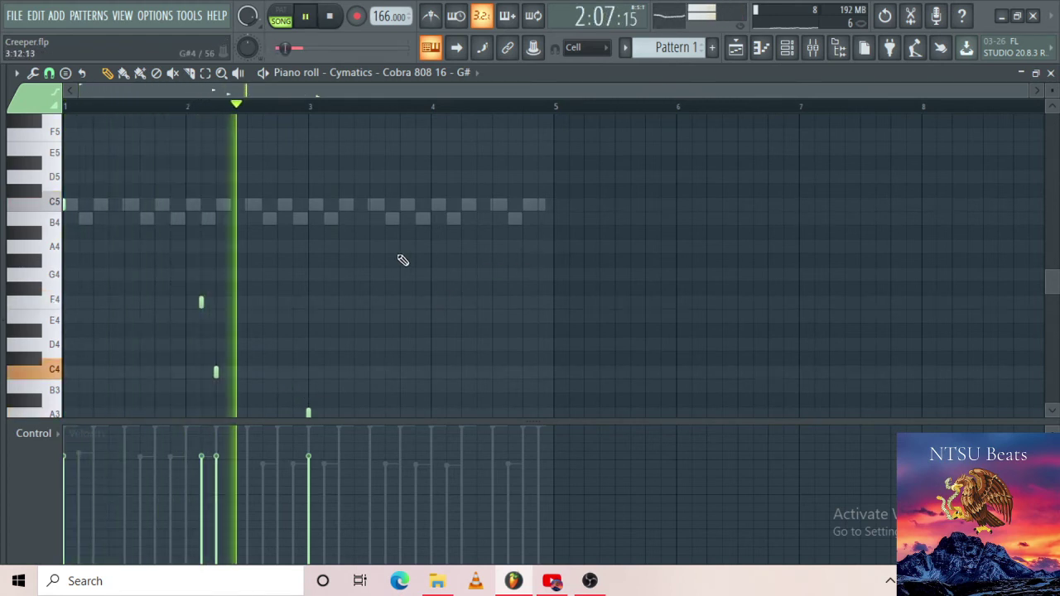
pyautogui.scroll(4, 438, 252)
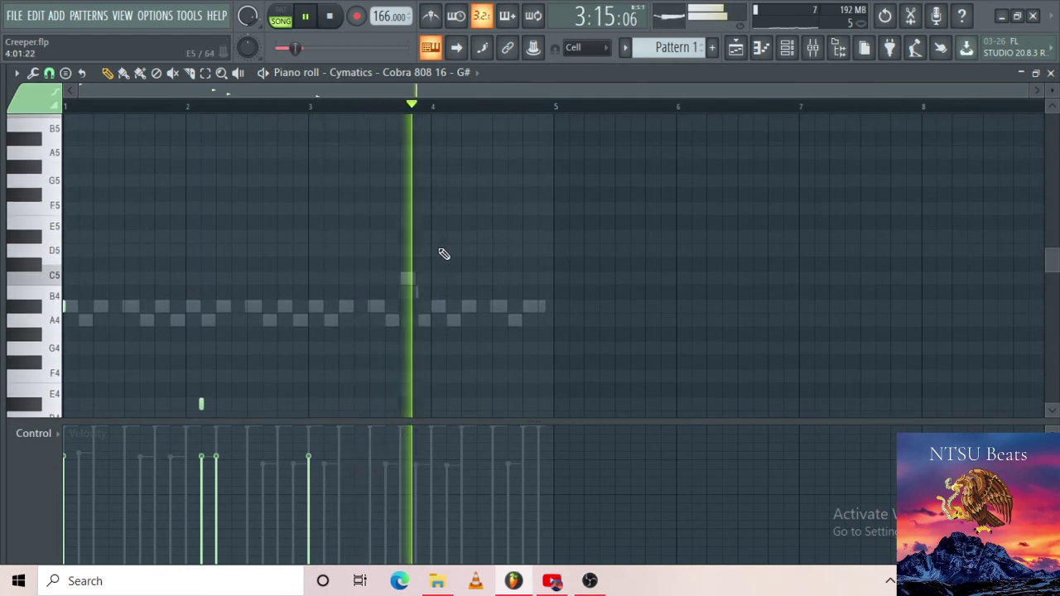
pyautogui.press('space')
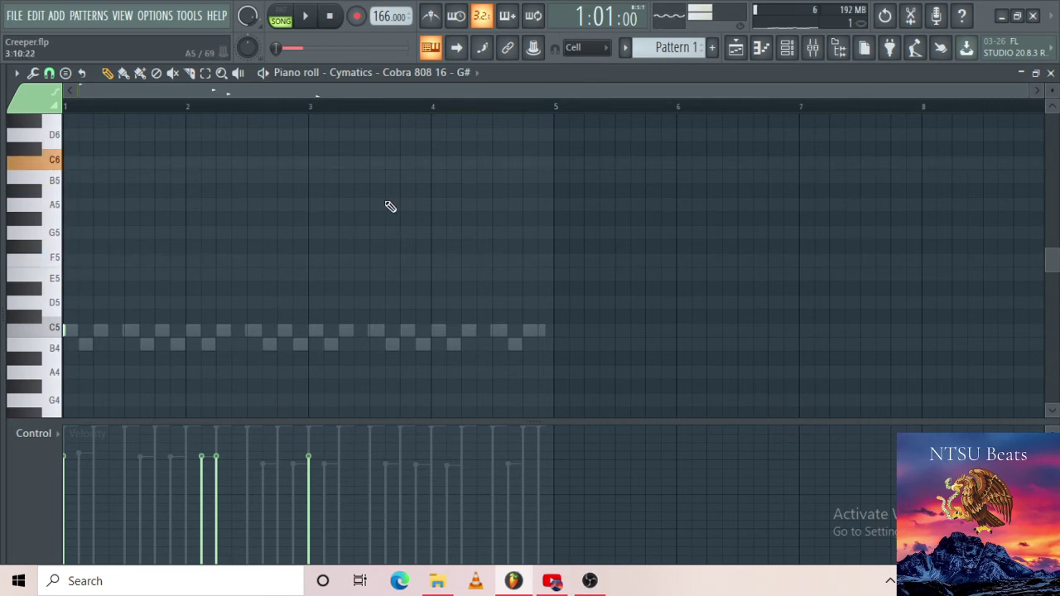
pyautogui.press('space')
pyautogui.scroll(-4, 449, 210)
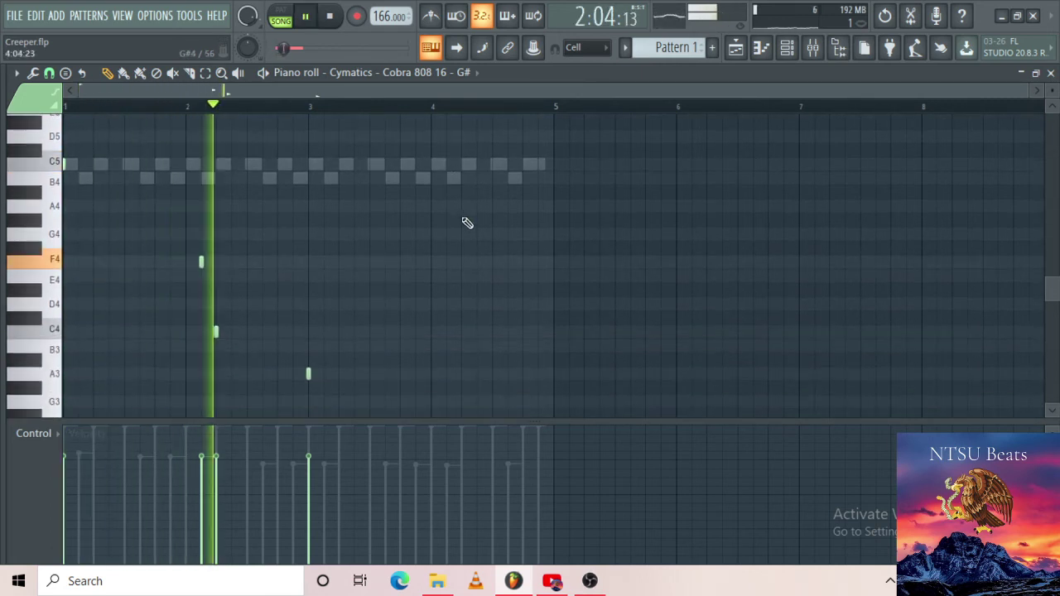
pyautogui.scroll(5, 459, 222)
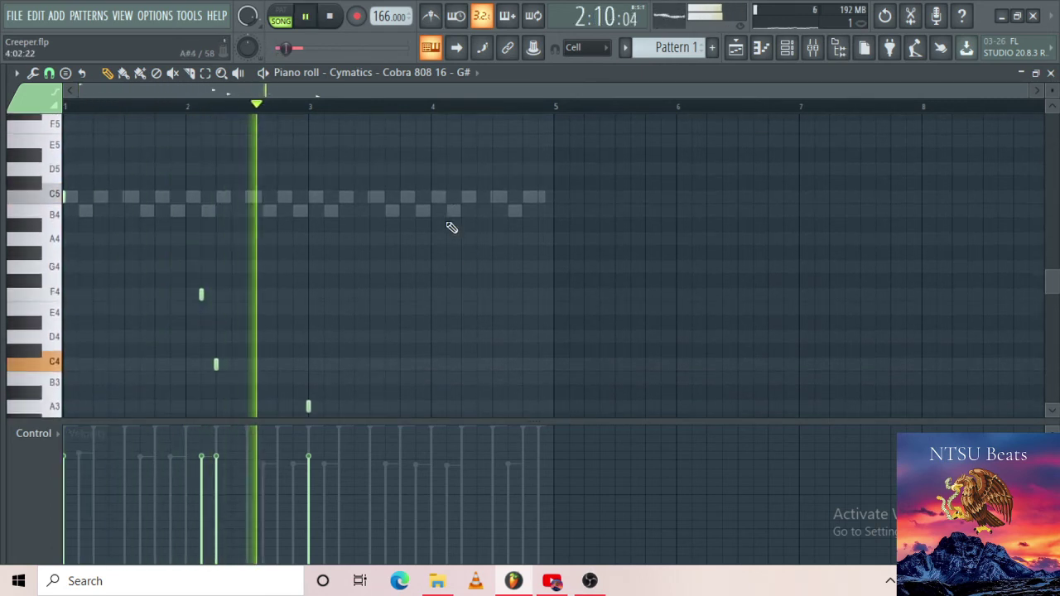
pyautogui.click(431, 149)
pyautogui.press('space')
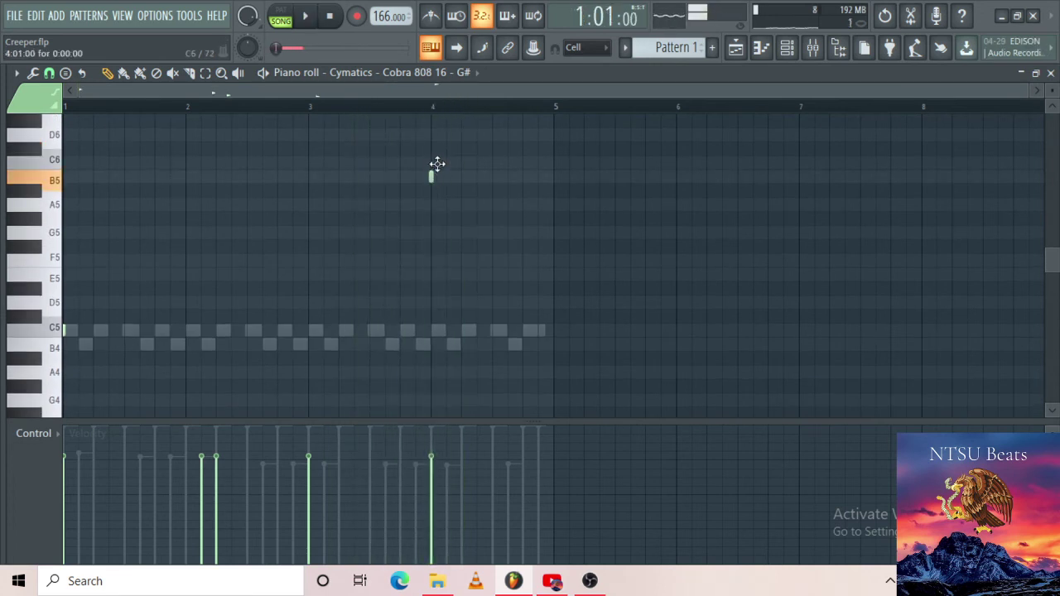
pyautogui.press('space')
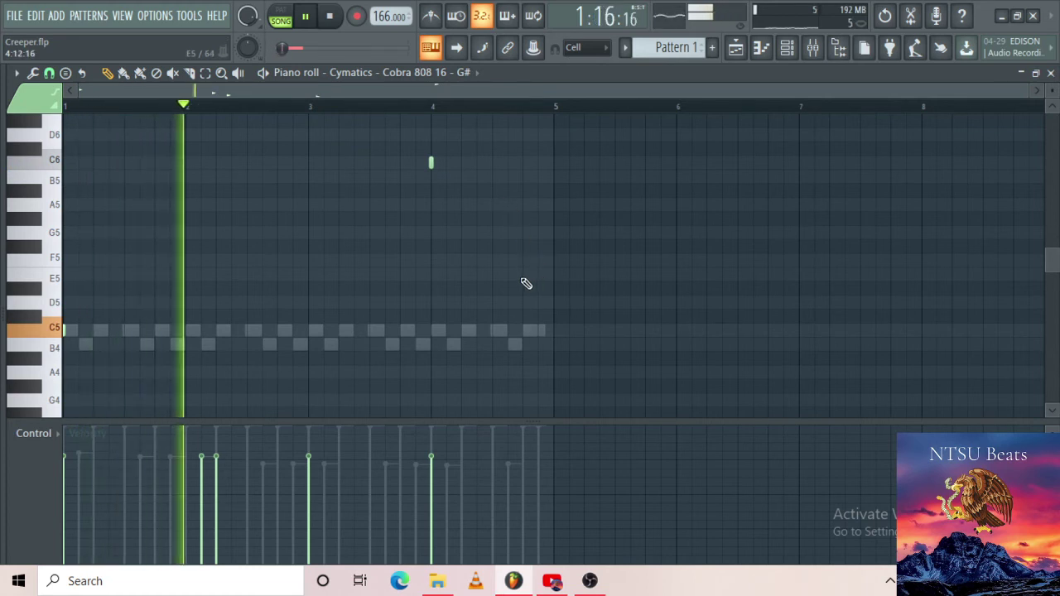
# Raise the 808 notes' velocities to maximum and delete the C6 note at 4:01:00.
pyautogui.scroll(-1, 525, 284)
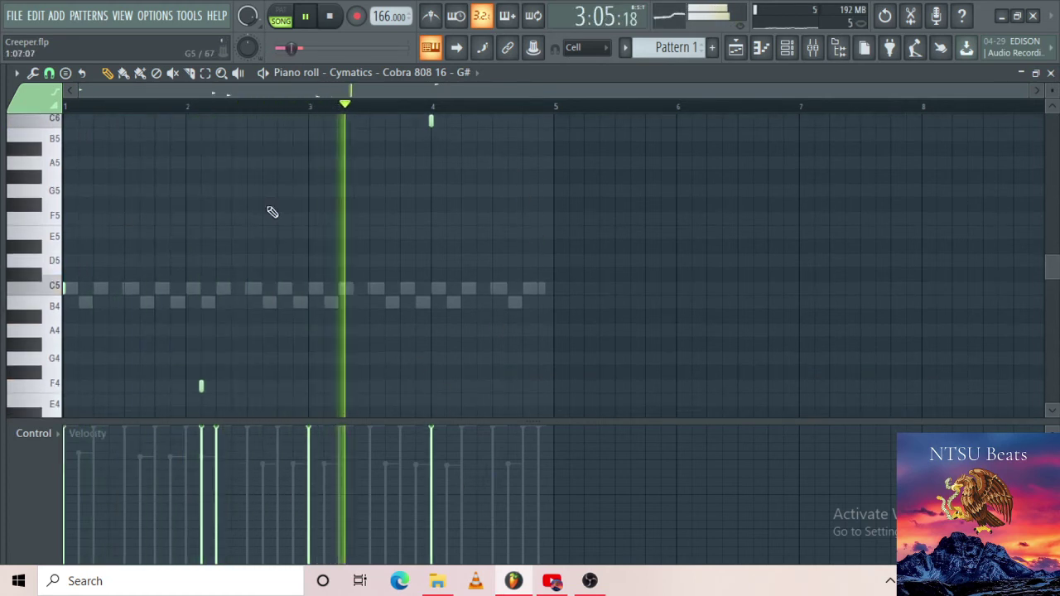
pyautogui.scroll(1, 561, 249)
pyautogui.scroll(4, 538, 256)
pyautogui.rightClick(429, 204)
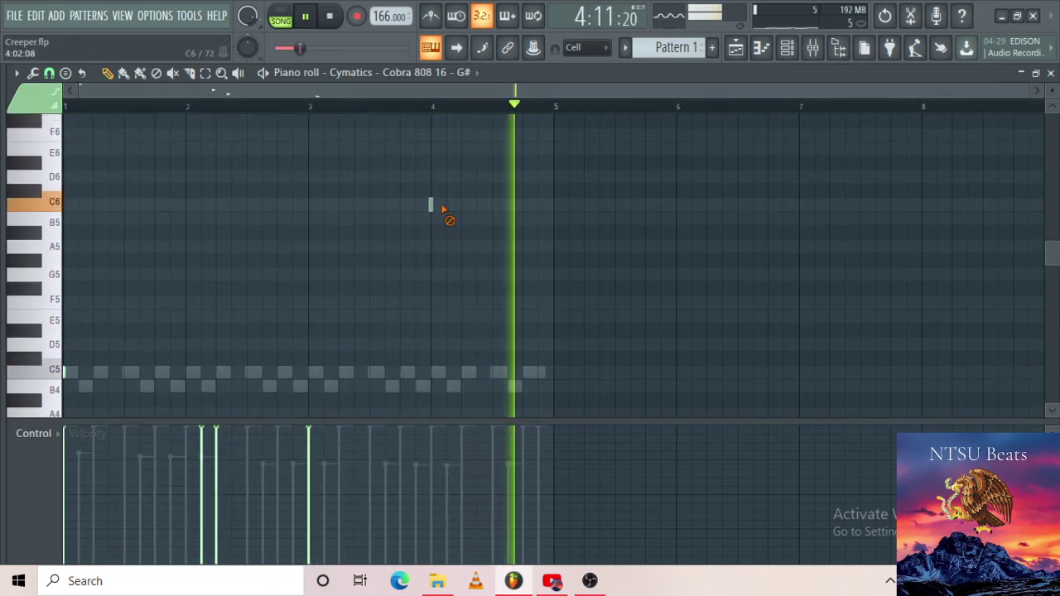
# Check the mixer levels during playback, return to the 808 Piano roll and stop playback.
pyautogui.click(812, 47)
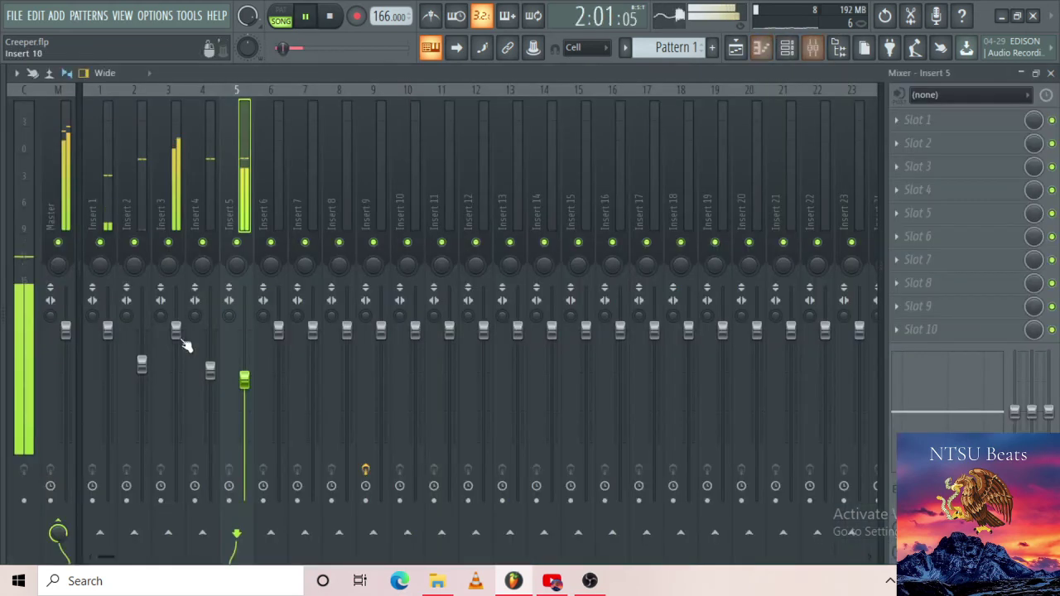
pyautogui.click(776, 49)
pyautogui.press('space')
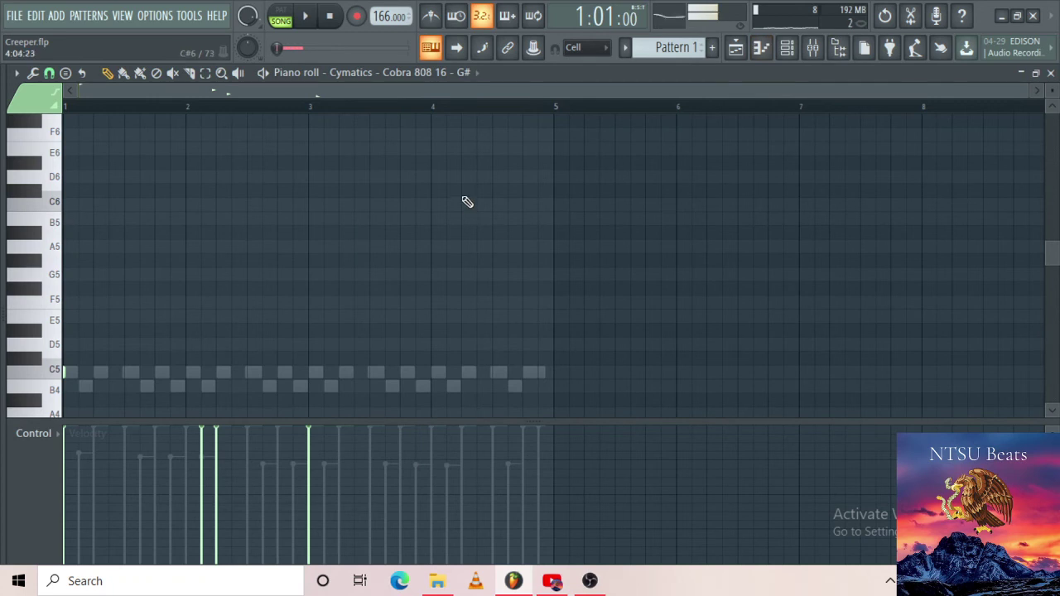
# Place a C6 808 note at 4:05:00 and check it with playback.
pyautogui.click(463, 205)
pyautogui.press('space')
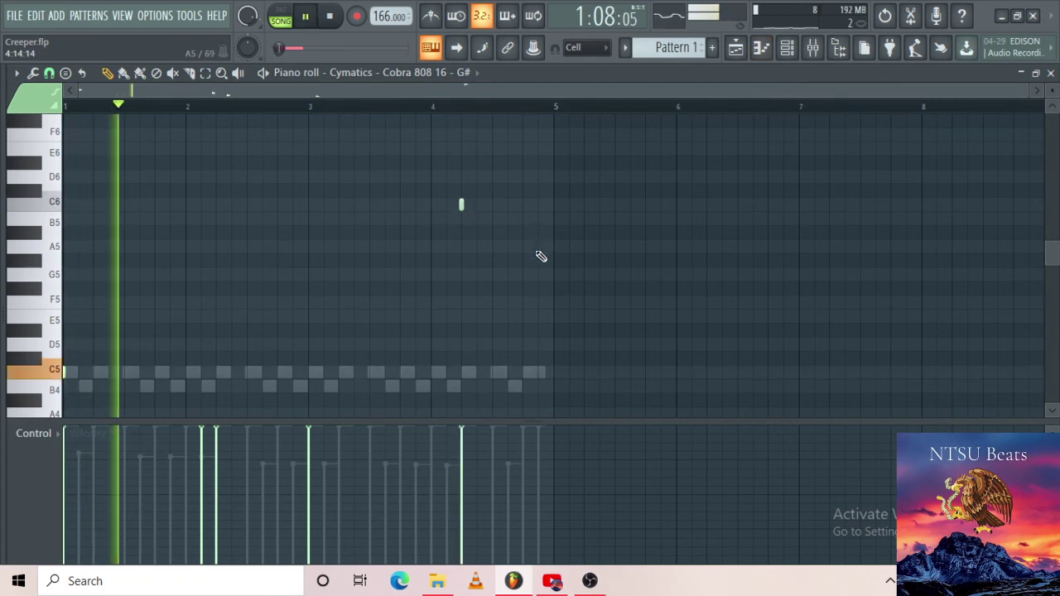
pyautogui.scroll(-2, 557, 255)
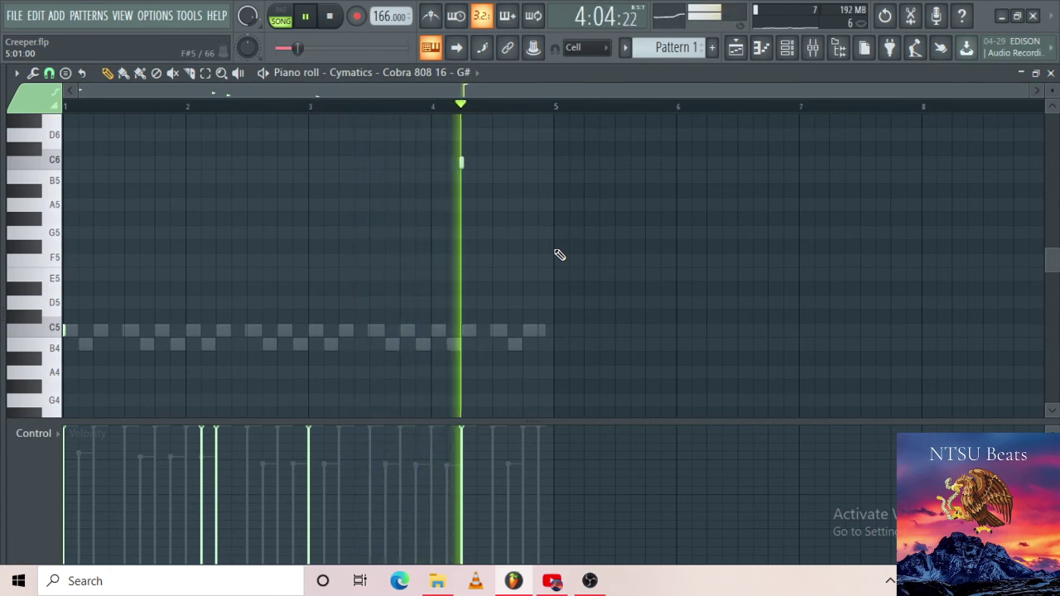
pyautogui.press('space')
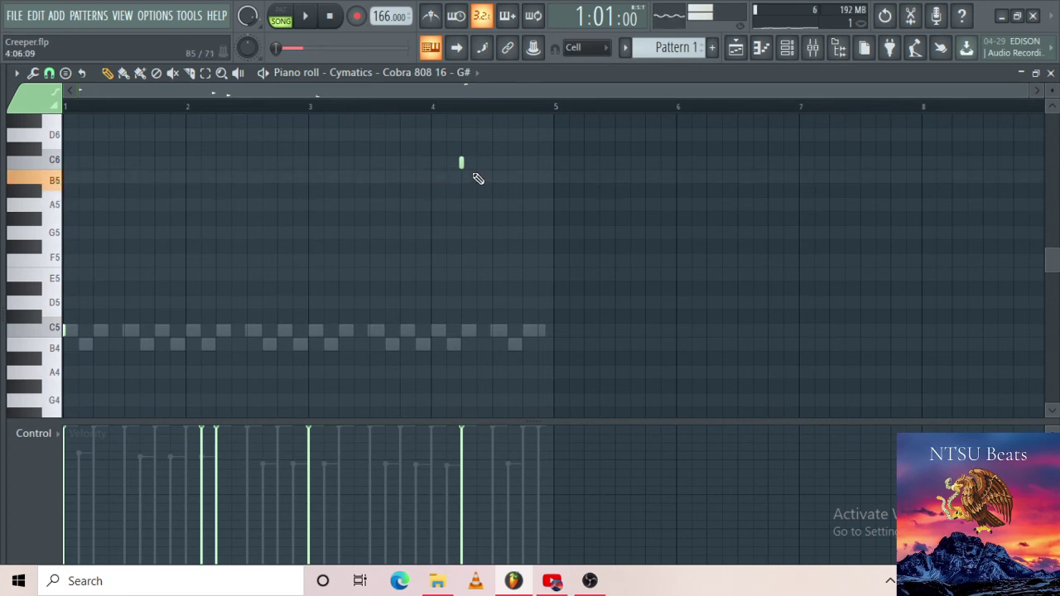
pyautogui.press('space')
pyautogui.scroll(-5, 575, 267)
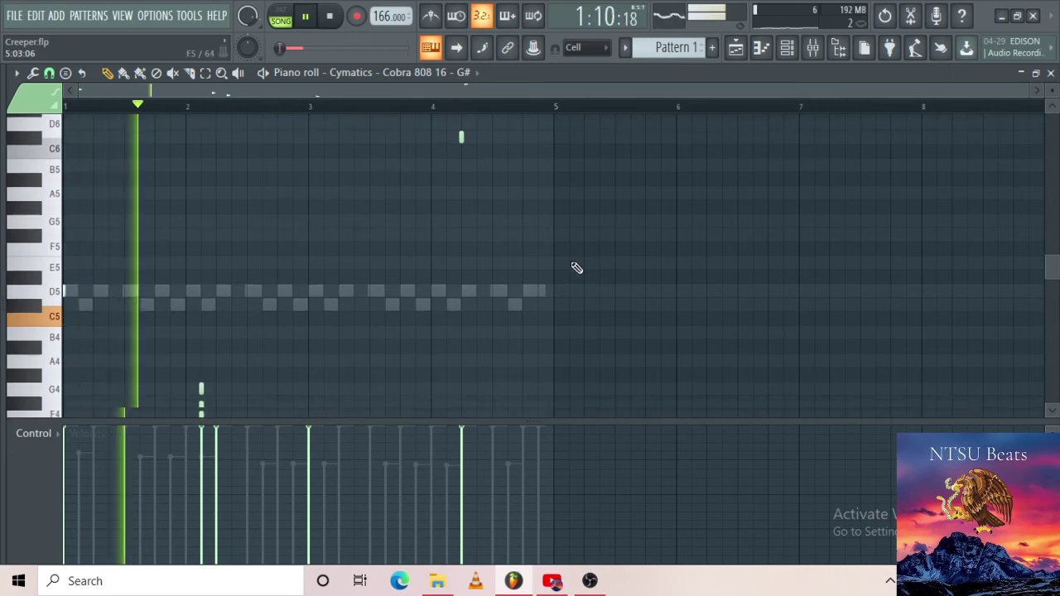
# Replace the C6 808 note at 4:05:00 with a C5 note, reviewing the pattern with playback.
pyautogui.click(786, 47)
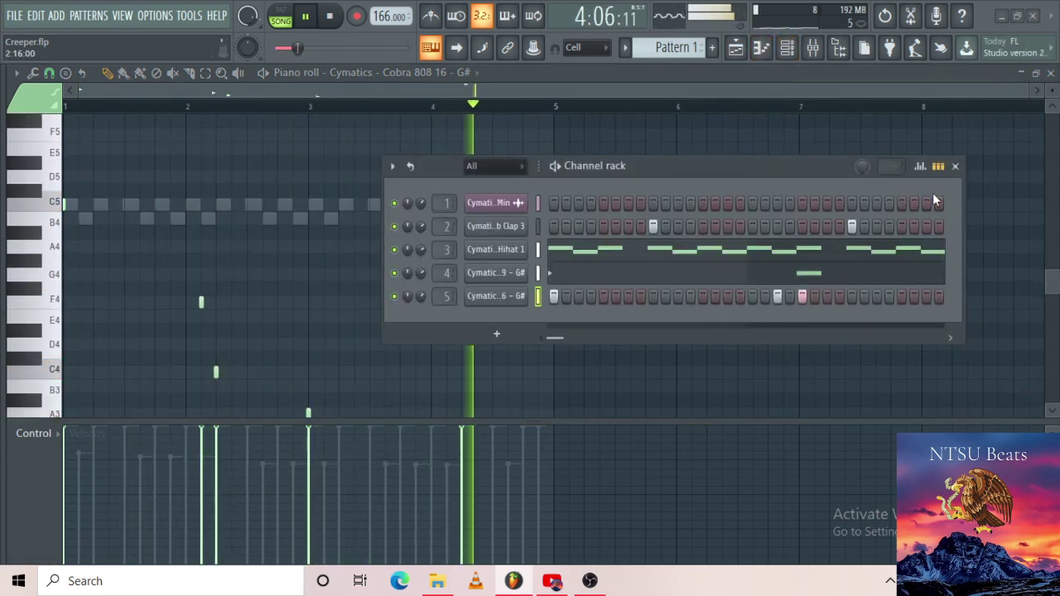
pyautogui.click(955, 165)
pyautogui.press('space')
pyautogui.scroll(5, 449, 229)
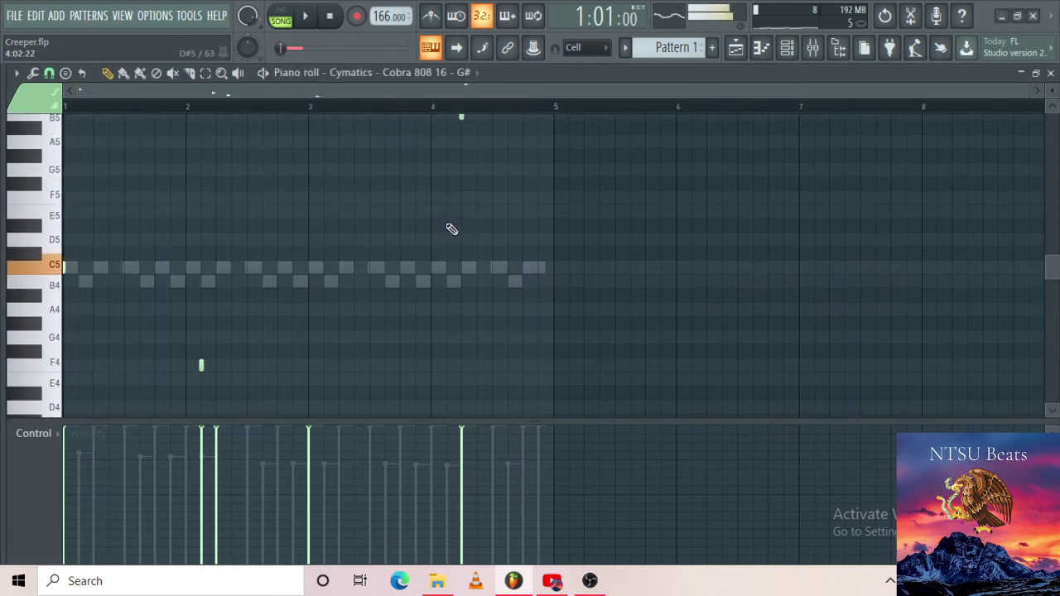
pyautogui.scroll(-1, 461, 218)
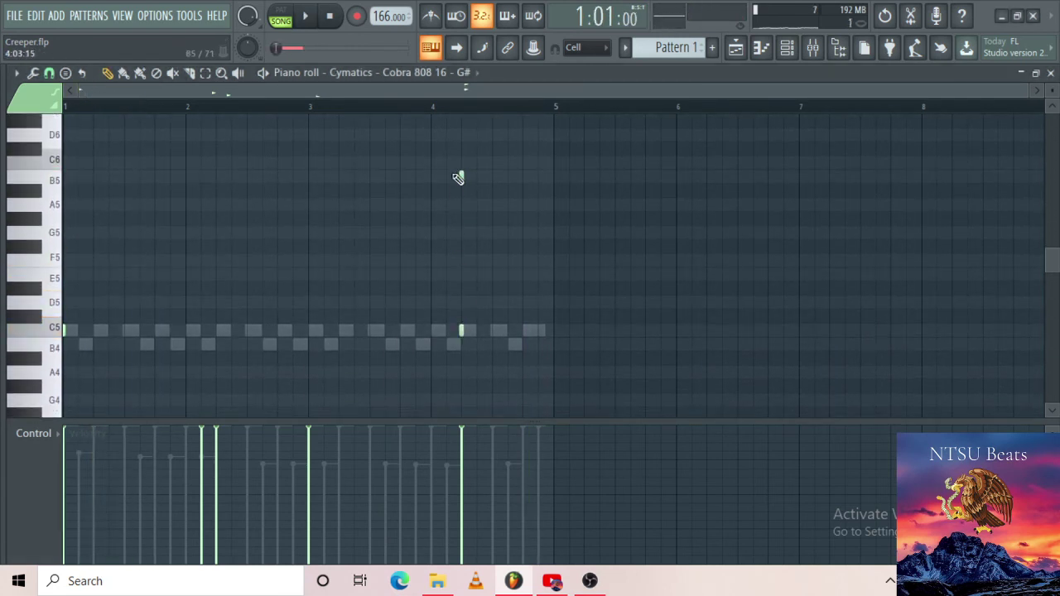
pyautogui.press('space')
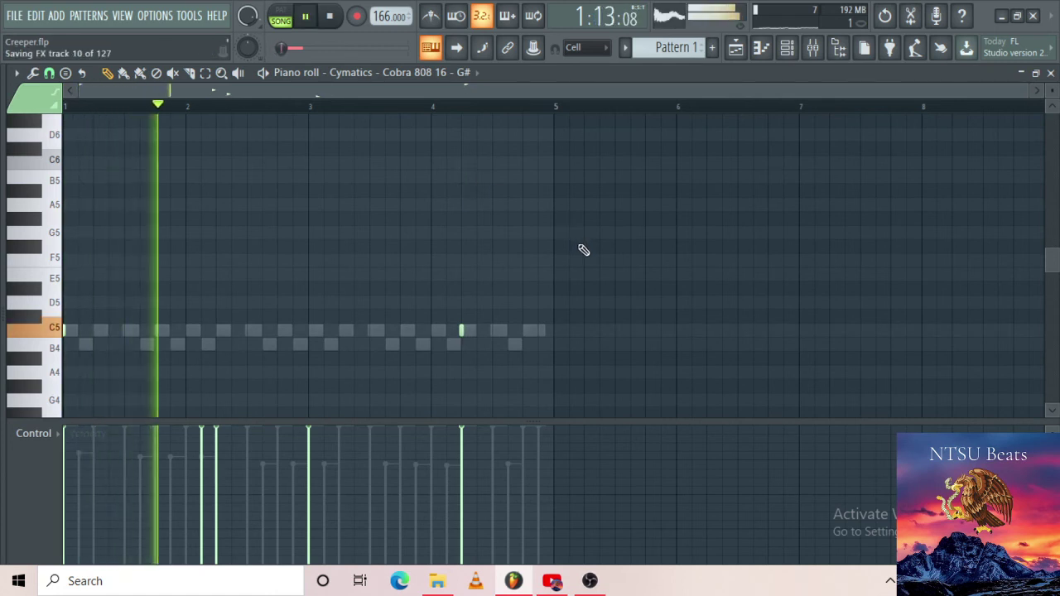
pyautogui.scroll(-2, 600, 279)
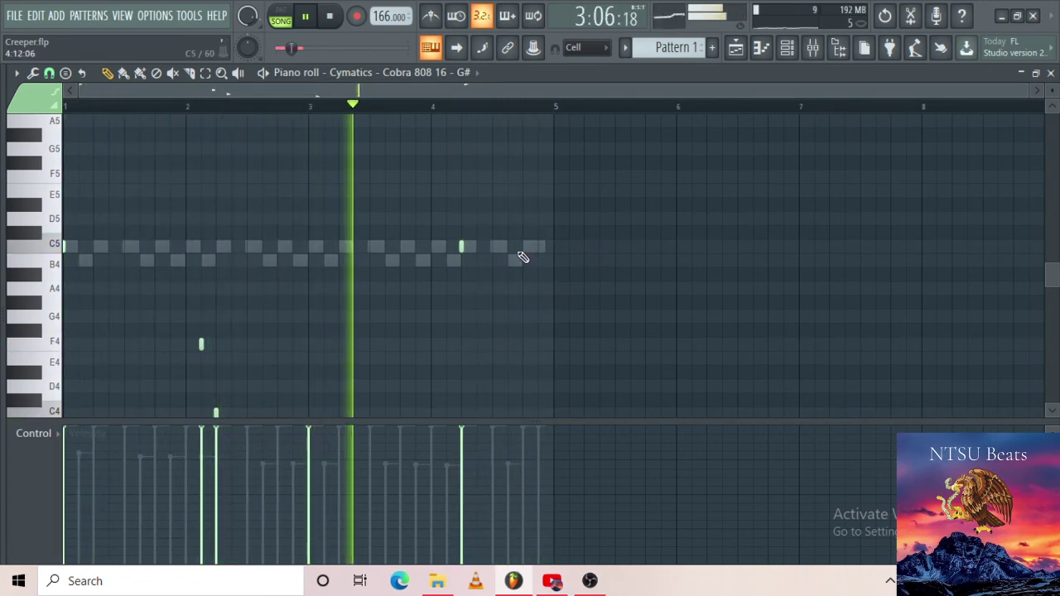
pyautogui.scroll(1, 522, 256)
pyautogui.scroll(3, 549, 268)
pyautogui.scroll(-8, 551, 270)
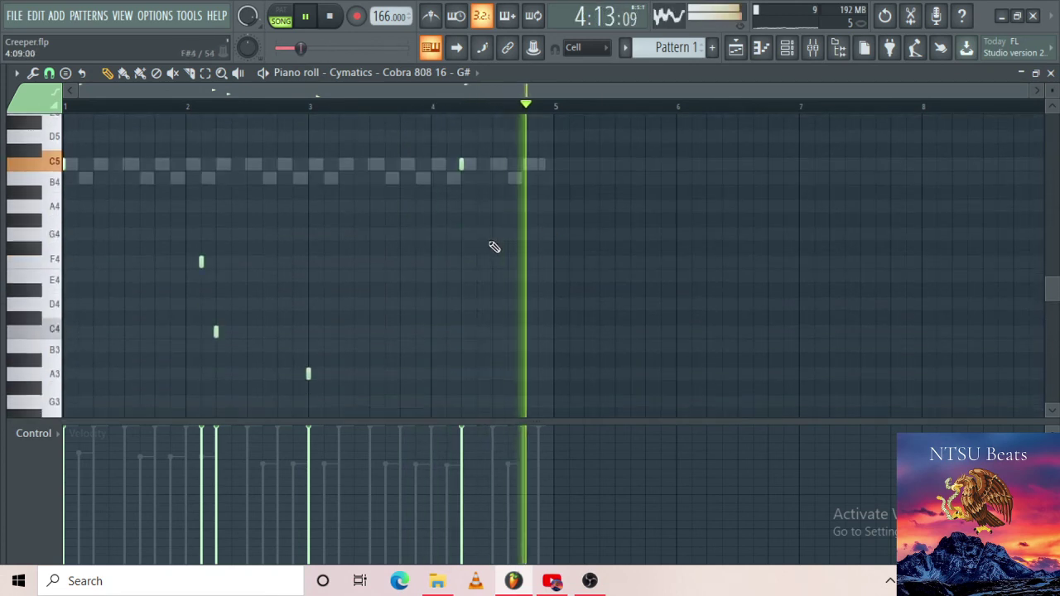
# Open the kick channel in the Piano roll and delete its last two C5 notes, at 4:13:00 and 4:15:00.
pyautogui.click(784, 49)
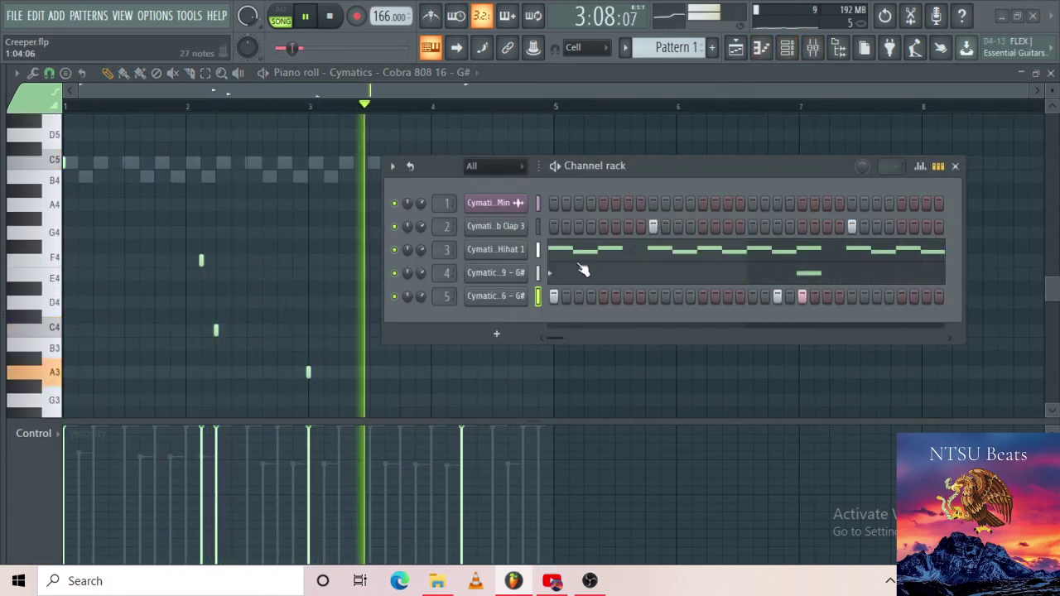
pyautogui.rightClick(515, 300)
pyautogui.rightClick(513, 279)
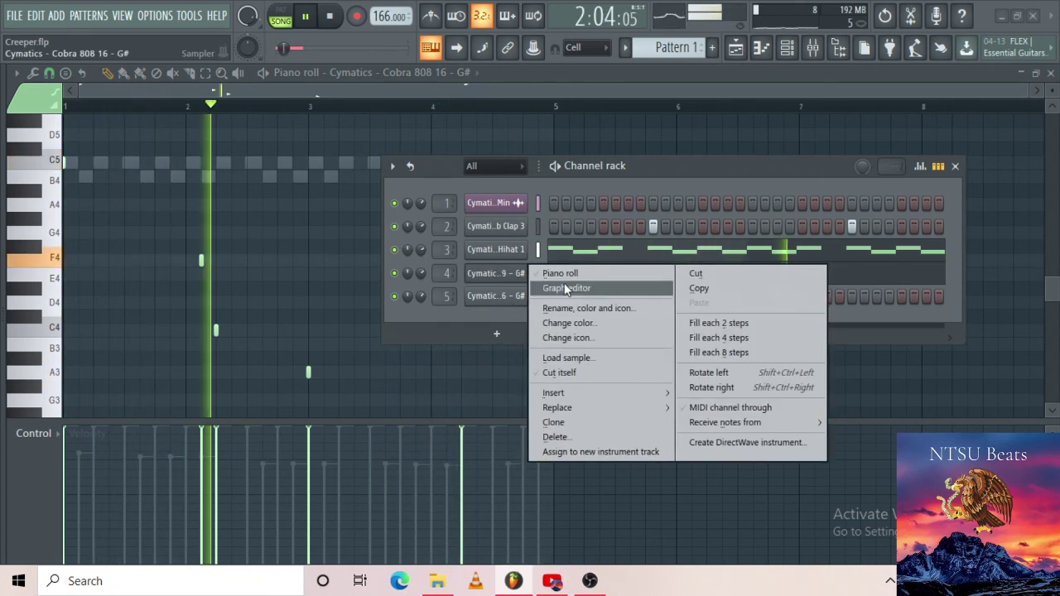
pyautogui.click(563, 274)
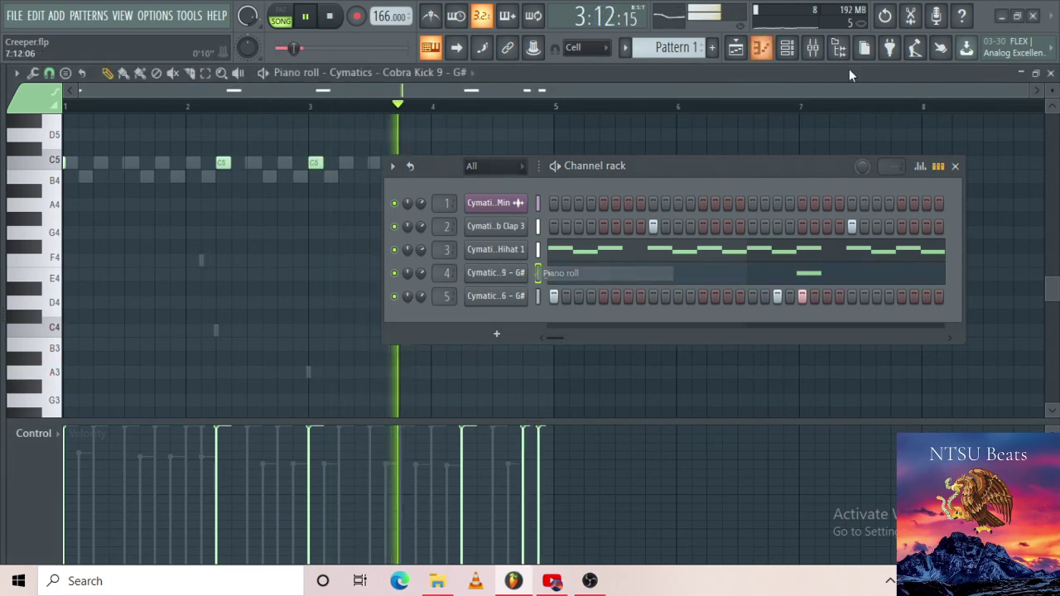
pyautogui.click(812, 48)
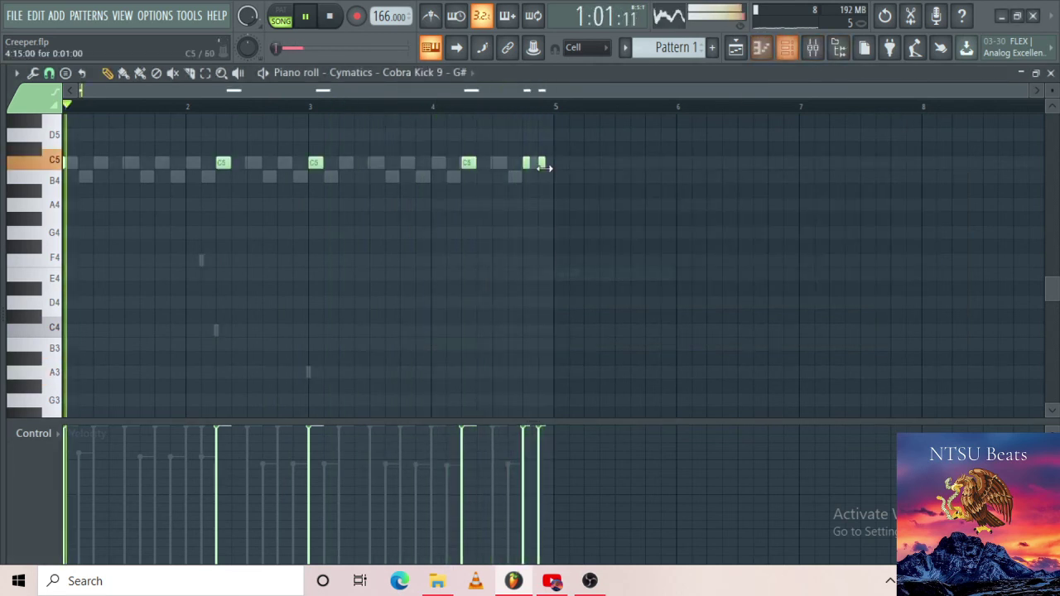
pyautogui.rightClick(541, 163)
pyautogui.rightClick(525, 163)
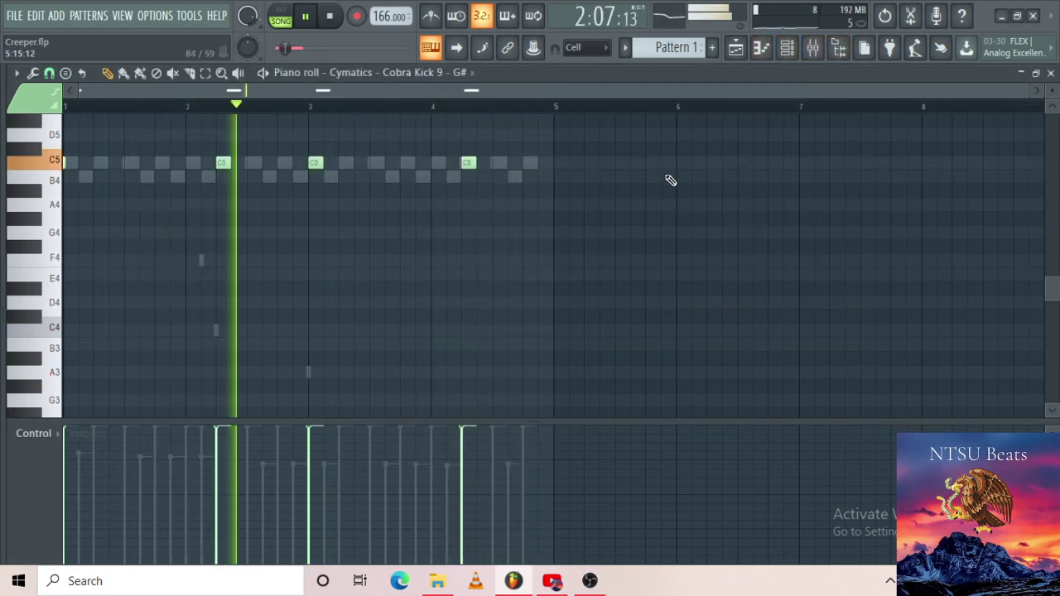
# Save the project, open the 808 channel's Piano roll and sampler settings, and stop playback.
pyautogui.hotkey('ctrl', 's')
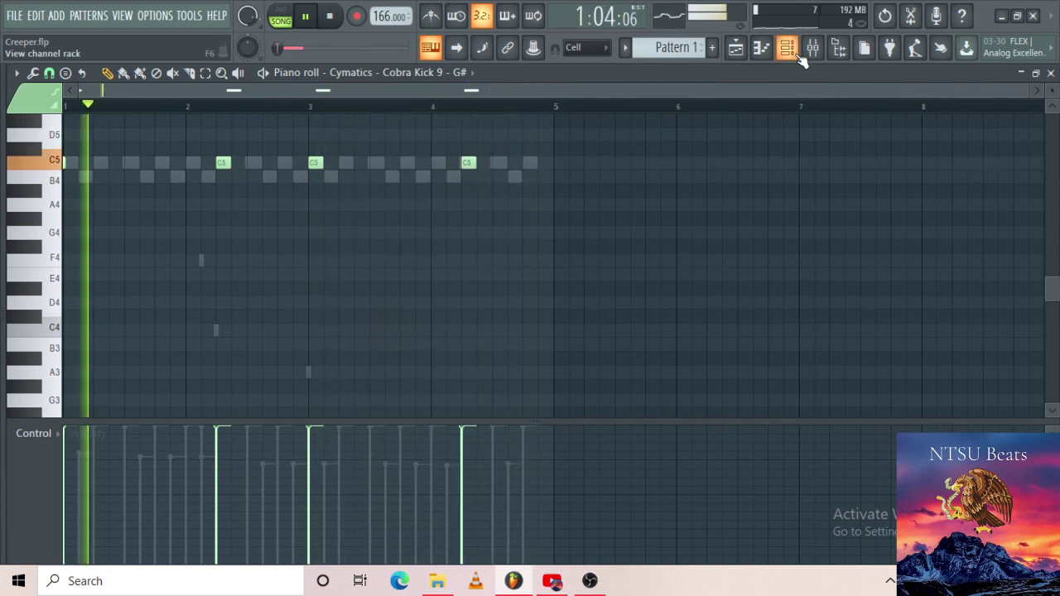
pyautogui.click(789, 56)
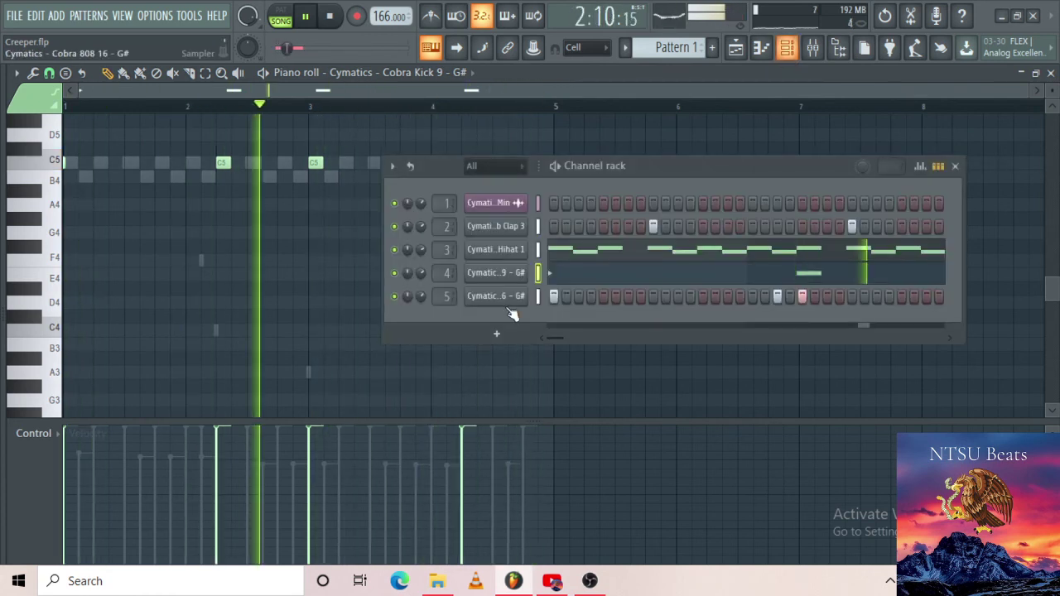
pyautogui.rightClick(505, 297)
pyautogui.click(550, 296)
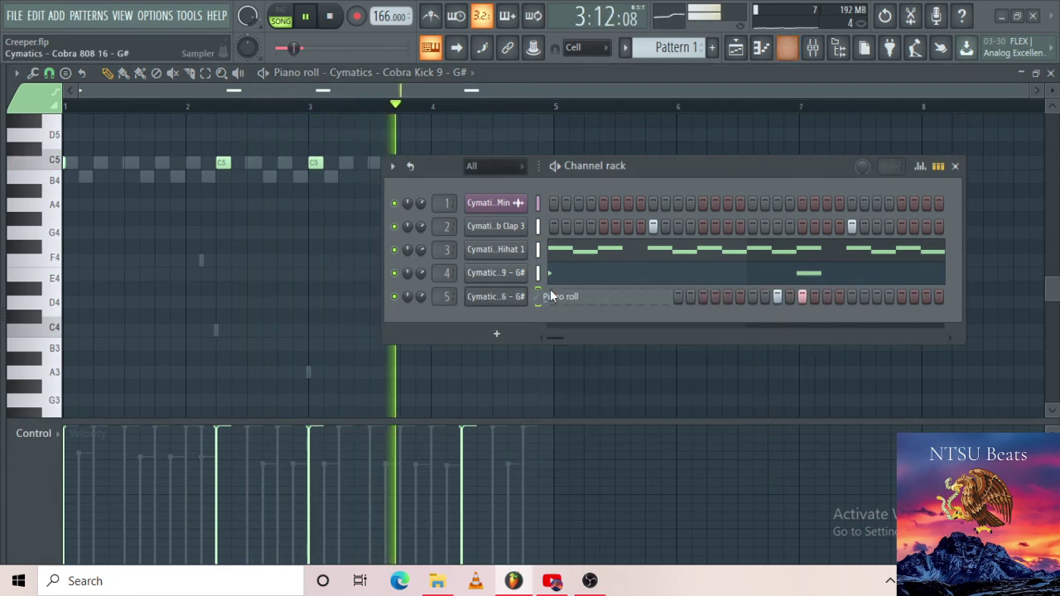
pyautogui.click(497, 297)
pyautogui.press('space')
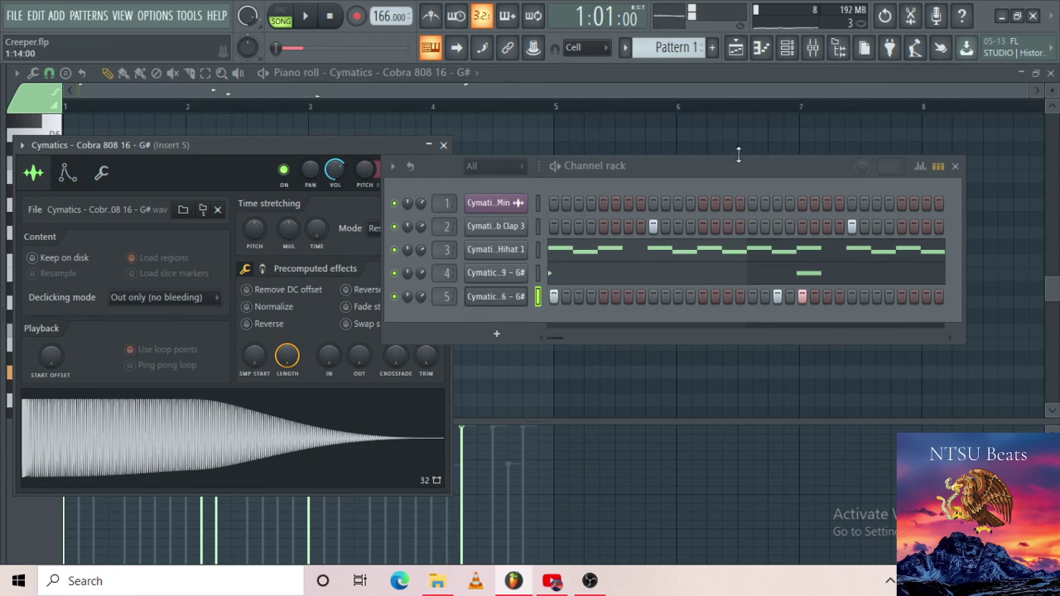
# Bring up the playlist arrangement and reposition the Channel rack so it no longer covers the clips on Tracks 1 to 4.
pyautogui.click(811, 51)
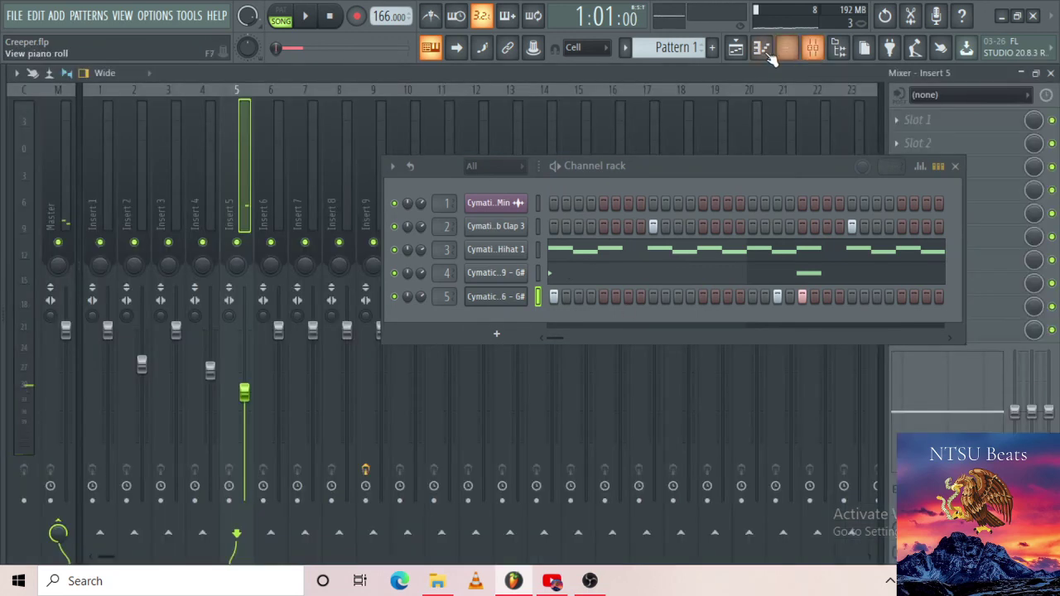
pyautogui.click(766, 54)
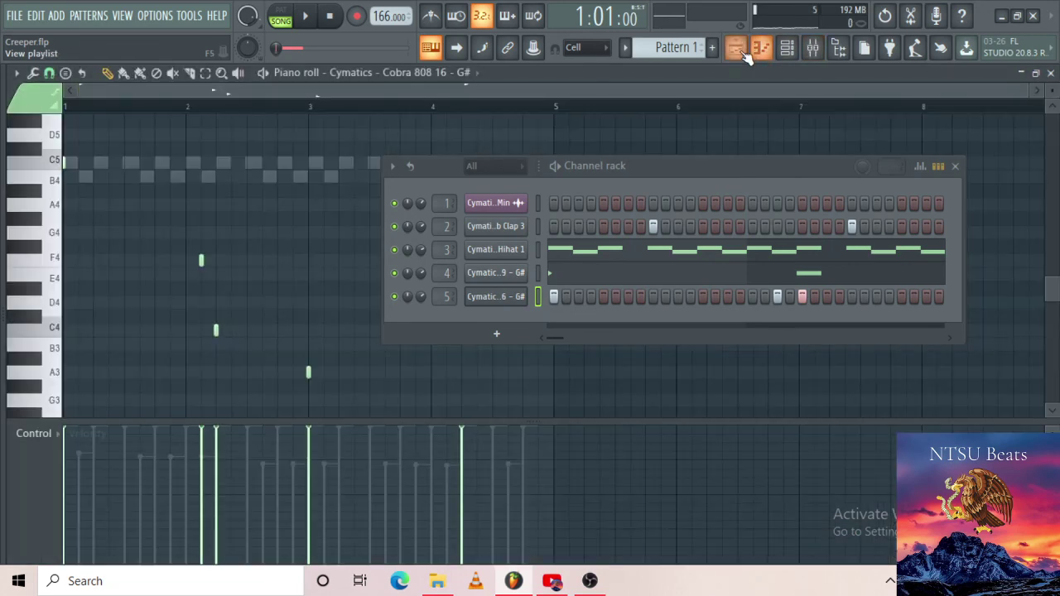
pyautogui.click(735, 50)
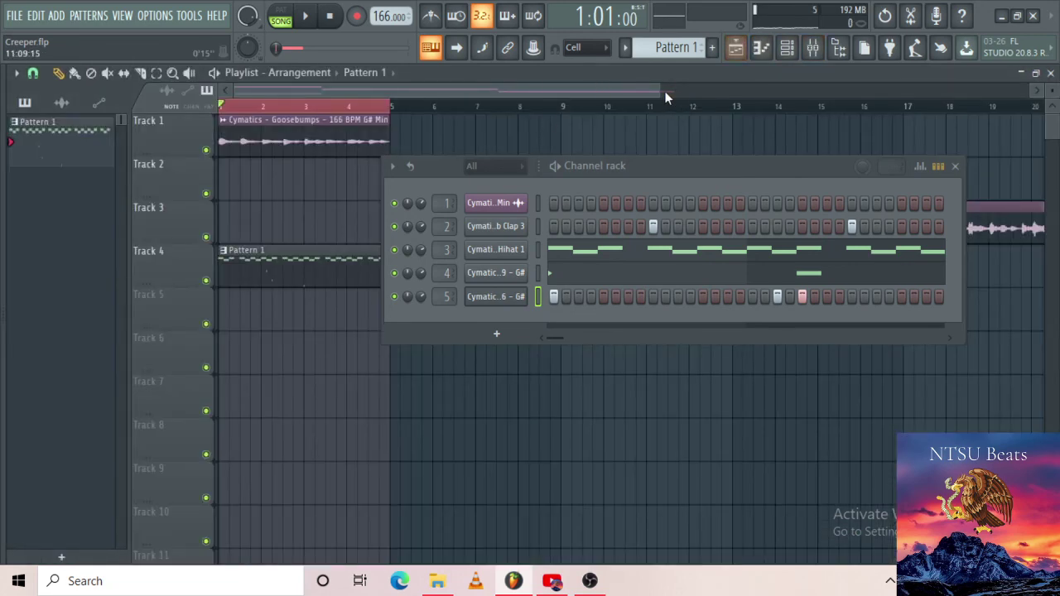
pyautogui.scroll(-3, 665, 97)
pyautogui.moveTo(356, 177); pyautogui.dragTo(324, 178)
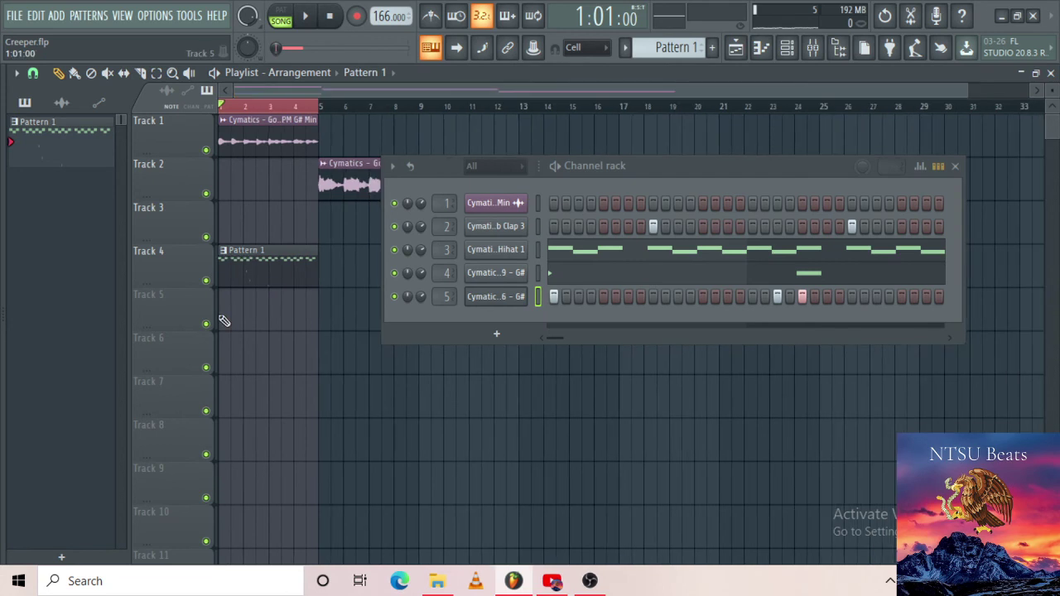
pyautogui.moveTo(782, 167); pyautogui.dragTo(813, 325)
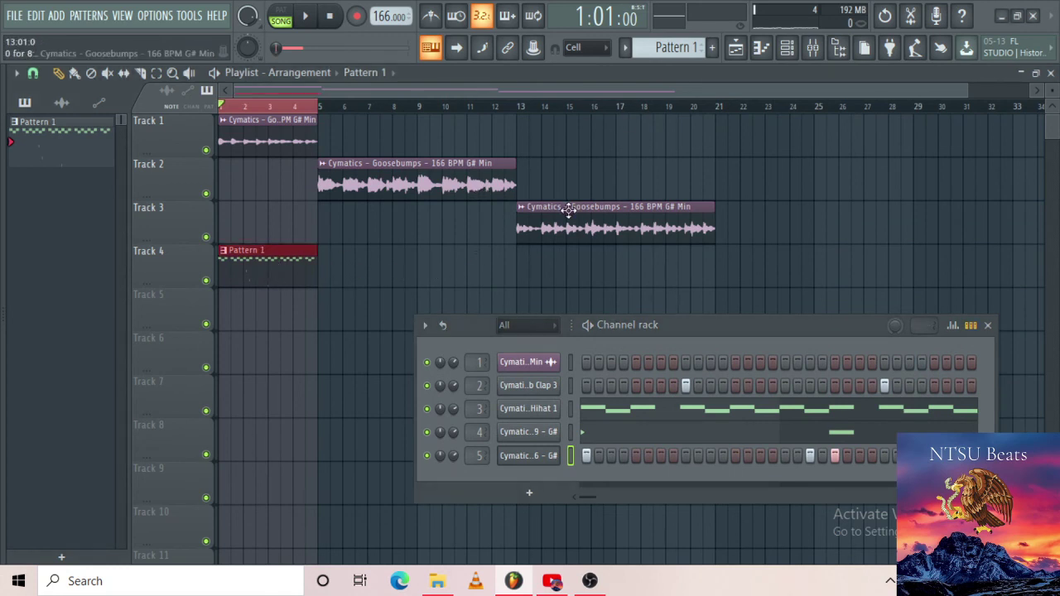
# Repeat the Pattern 1 clip on Track 4 four times up to bar 21, clearing the time selection and resetting playback to the start.
pyautogui.hotkey('ctrl', 'b')
pyautogui.hotkey('ctrl', 'b')
pyautogui.hotkey('ctrl', 'b')
pyautogui.hotkey('ctrl', 'b')
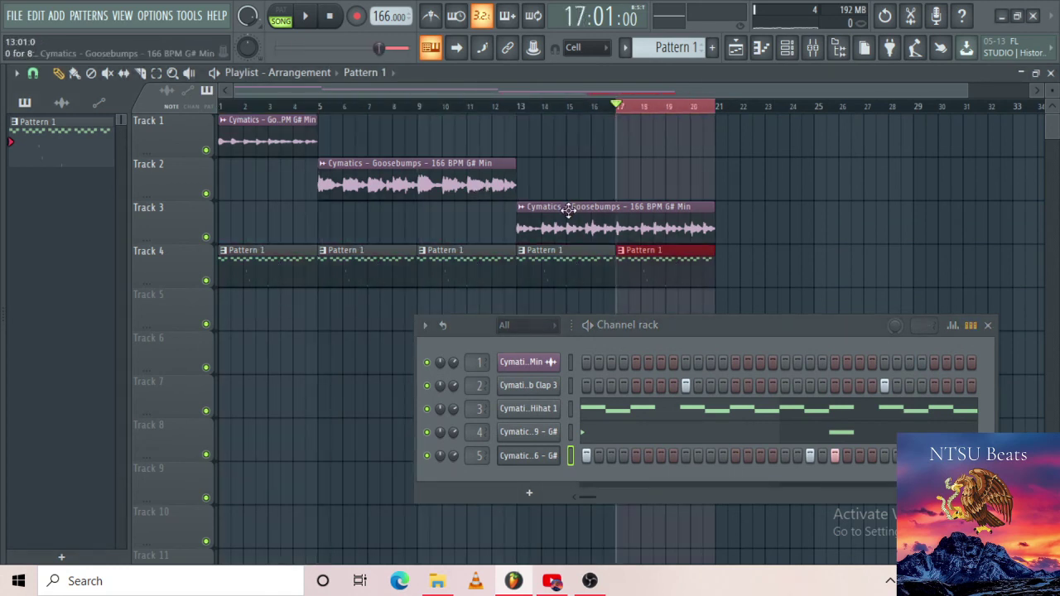
pyautogui.doubleClick(669, 109)
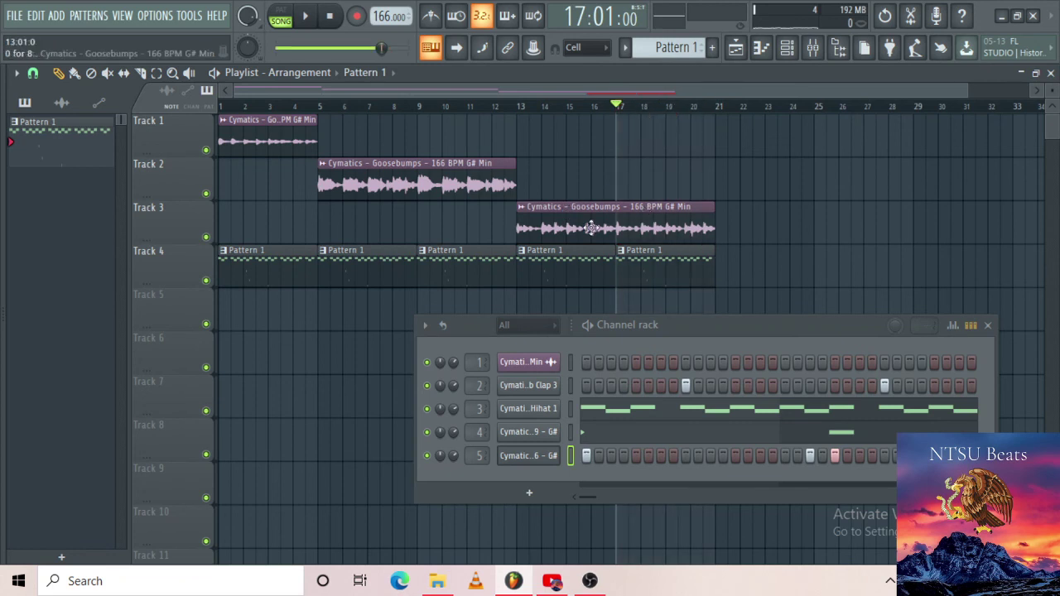
pyautogui.click(330, 19)
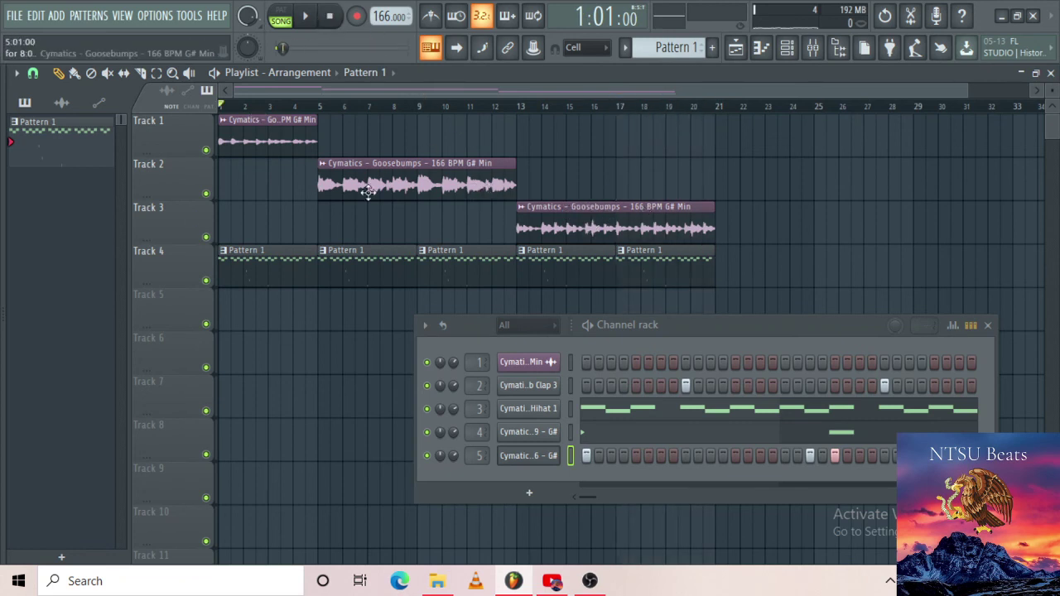
# Delete the two Pattern 1 clips on Track 4 between bars 5 and 13, start playing the arrangement and save the project.
pyautogui.rightClick(392, 280)
pyautogui.rightClick(440, 269)
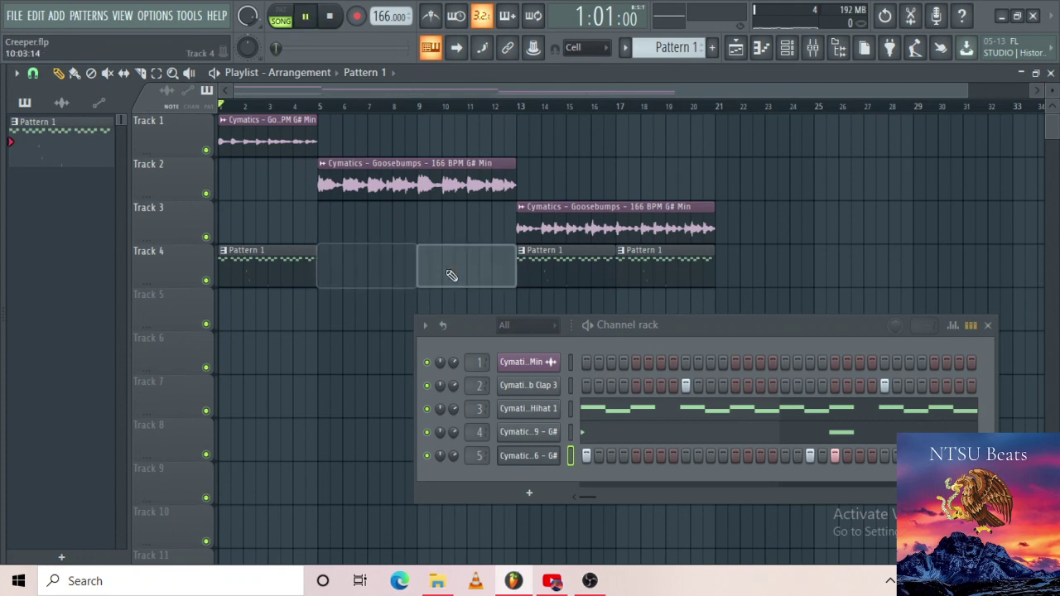
pyautogui.press('space')
pyautogui.hotkey('ctrl', 's')
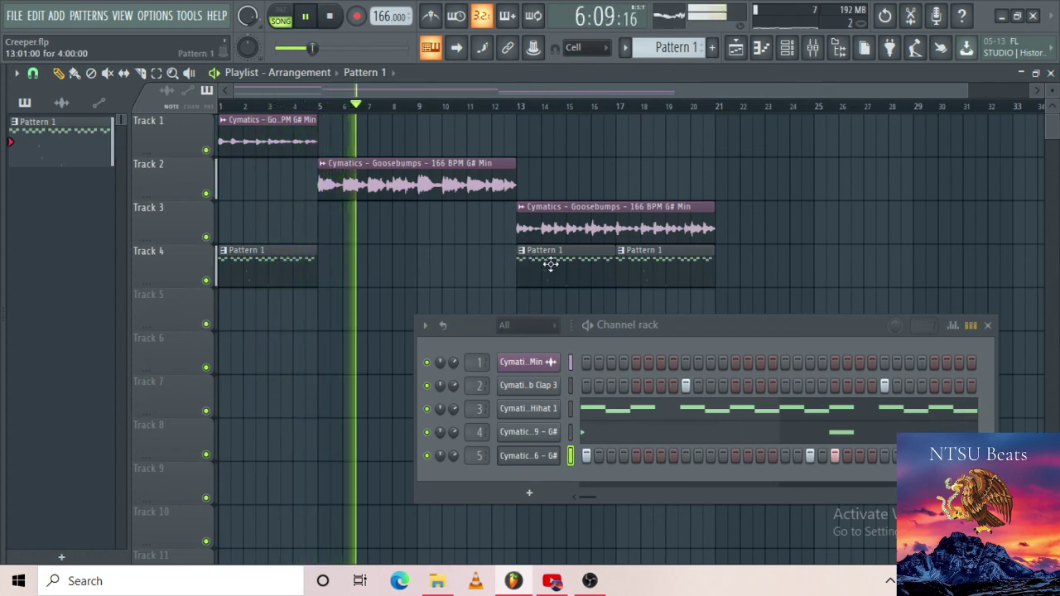
# Hide the Channel rack, stop playback of the arrangement and switch to OBS.
pyautogui.click(788, 49)
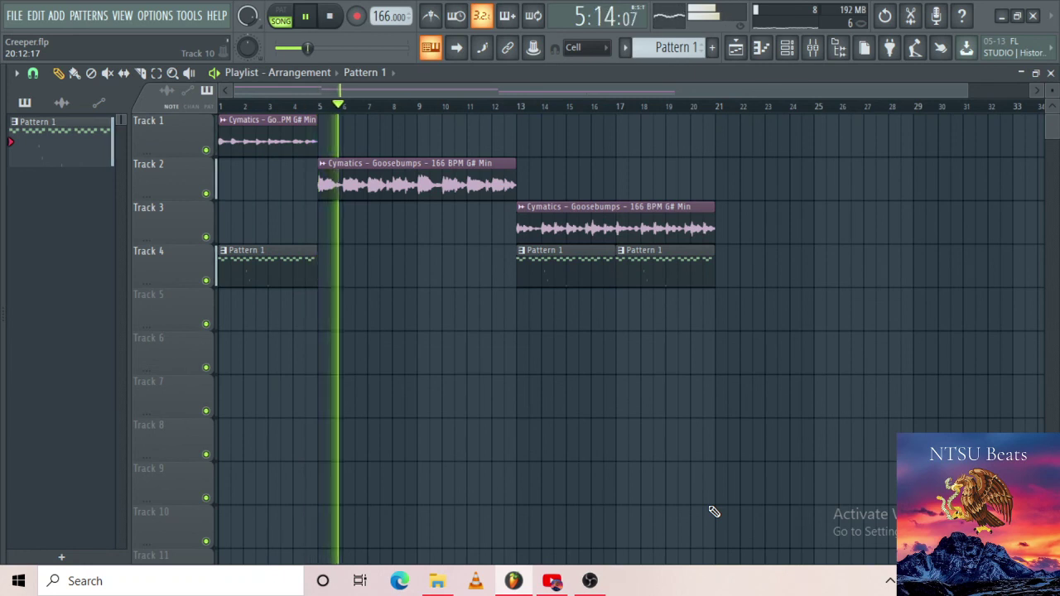
pyautogui.press('space')
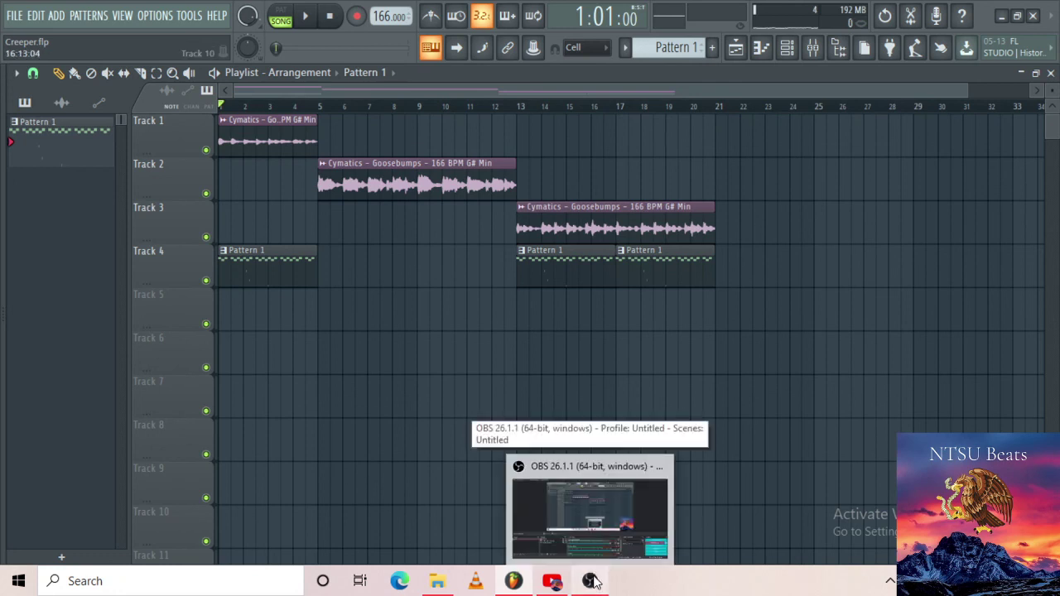
pyautogui.click(591, 581)
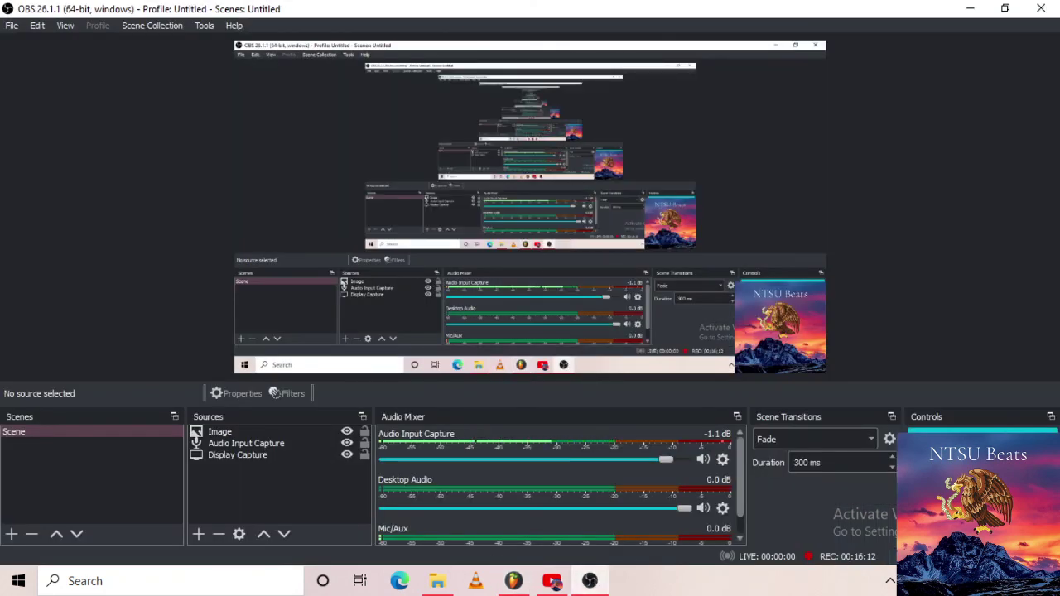